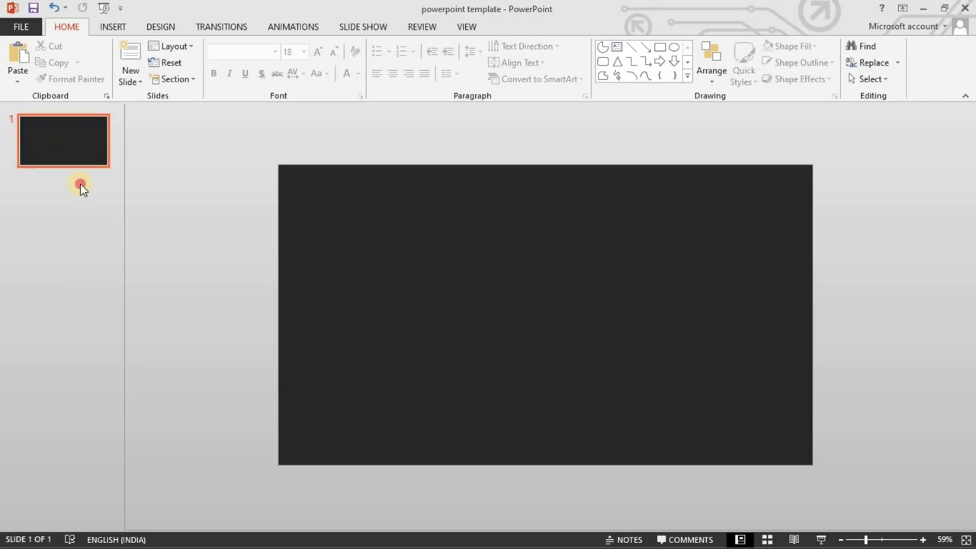
# On the first slide, draw a rectangle covering the whole slide
pyautogui.click(93, 147)
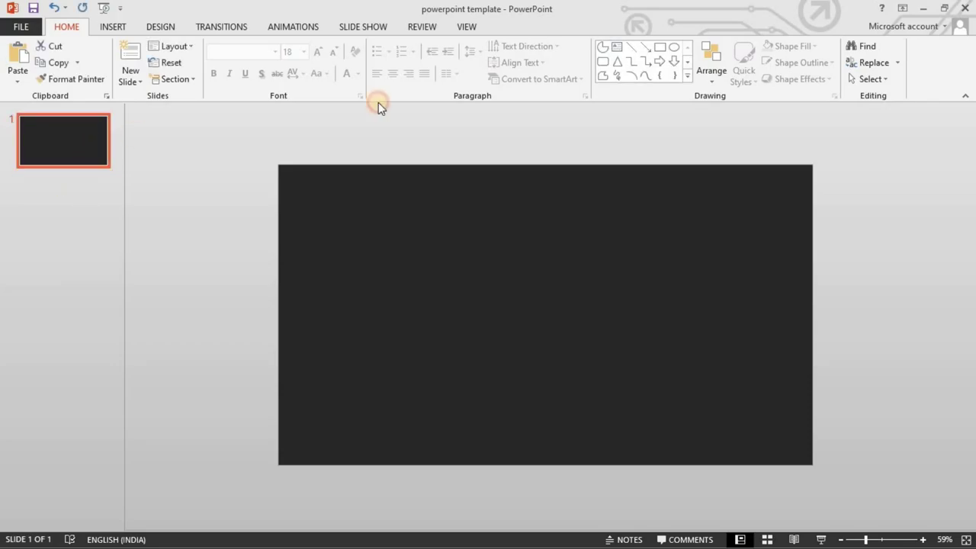
pyautogui.click(662, 49)
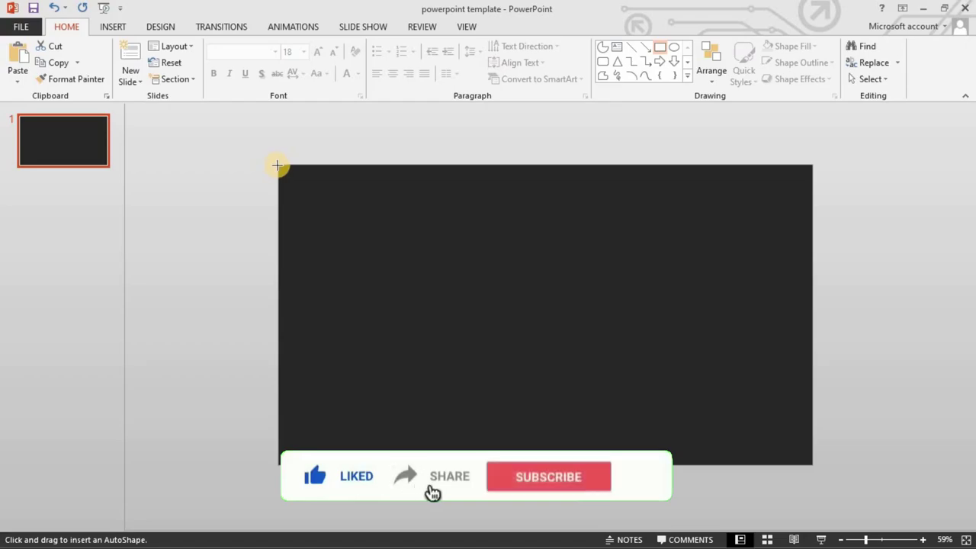
pyautogui.moveTo(277, 166); pyautogui.dragTo(812, 458)
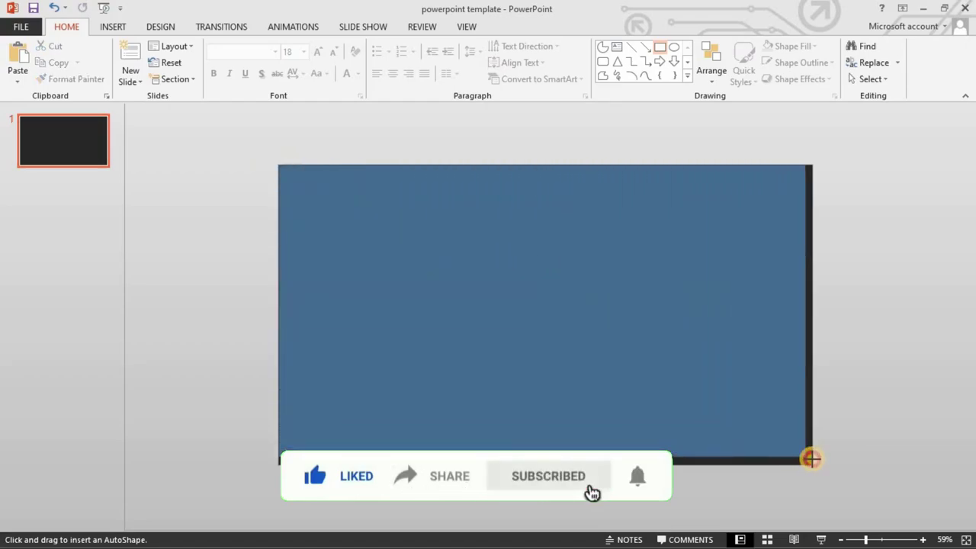
pyautogui.moveTo(811, 459); pyautogui.dragTo(813, 465)
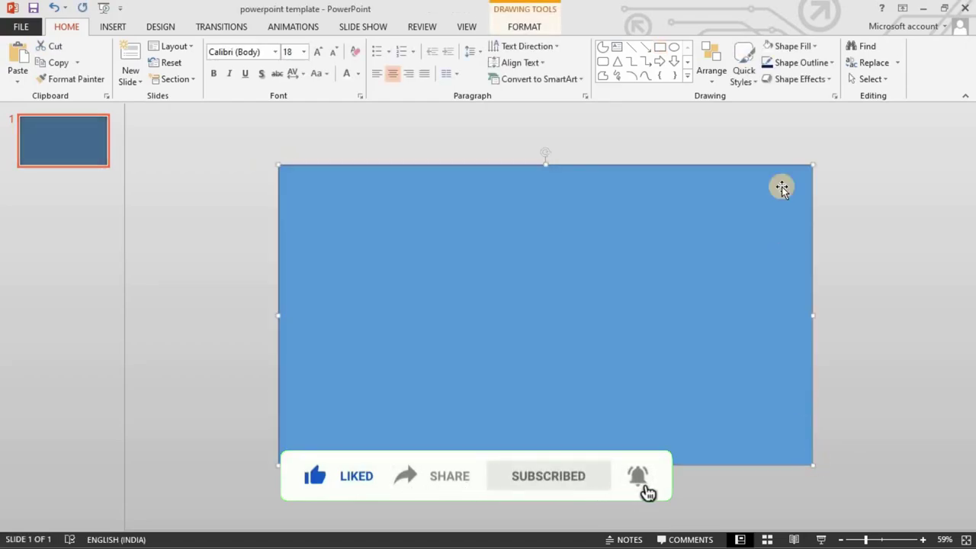
# Give the rectangle an orange 6 pt outline and a dark grey fill
pyautogui.click(793, 62)
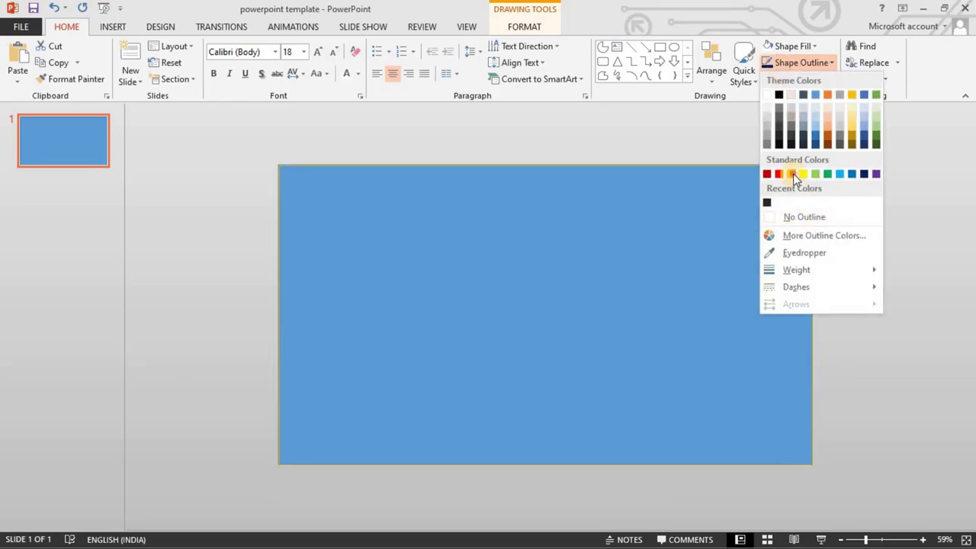
pyautogui.click(793, 173)
pyautogui.click(787, 45)
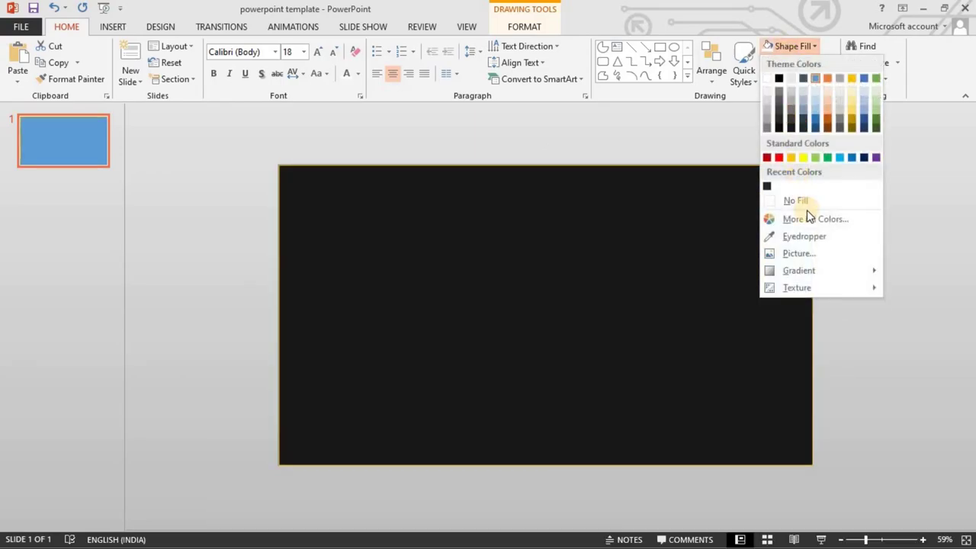
pyautogui.click(807, 202)
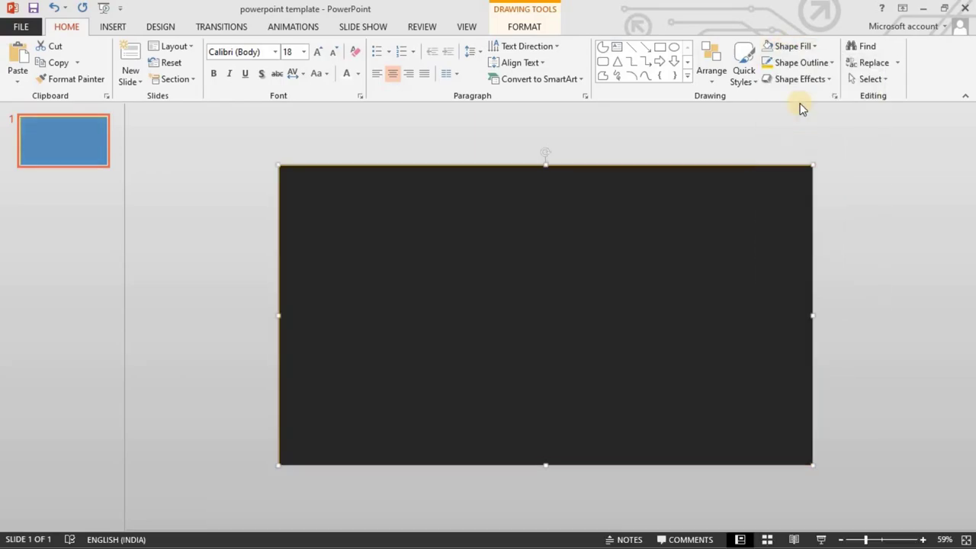
pyautogui.click(793, 64)
pyautogui.moveTo(863, 272)
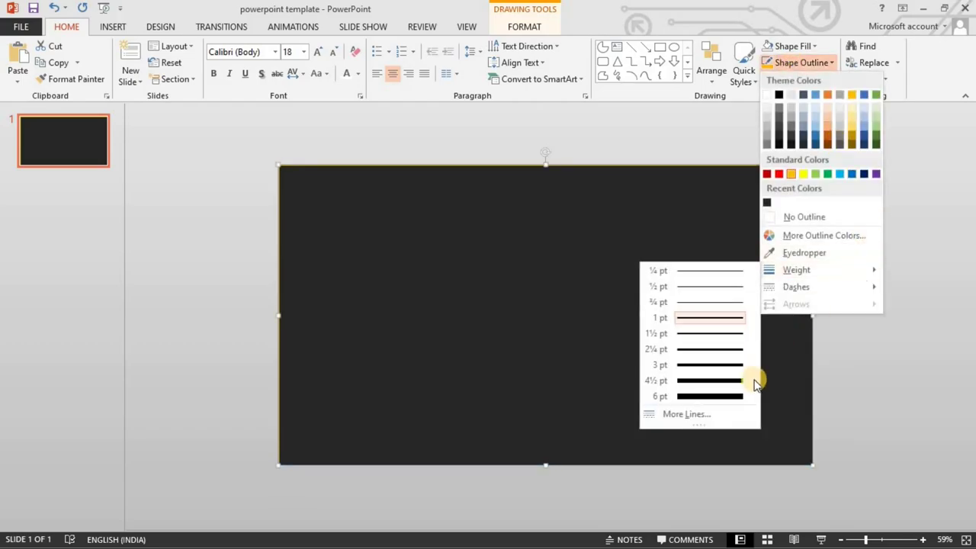
pyautogui.click(737, 395)
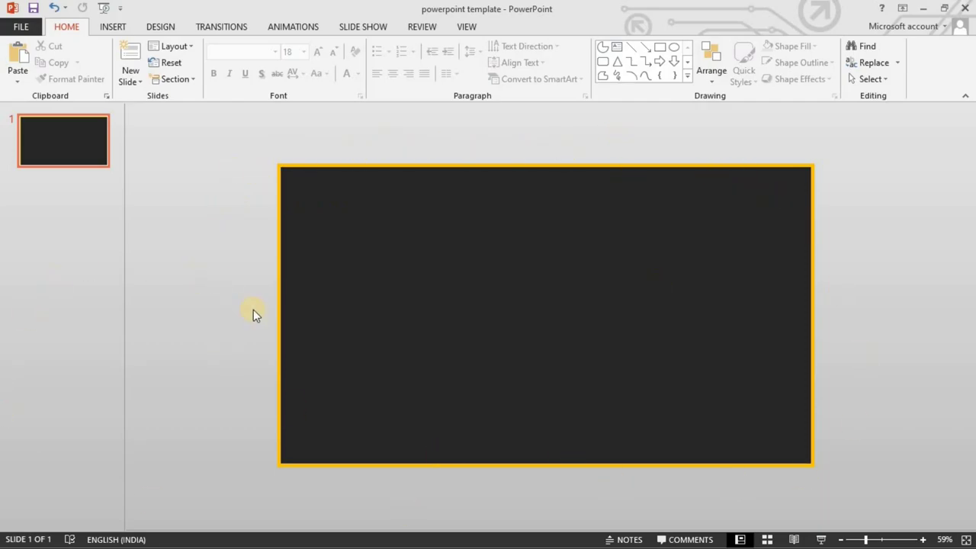
# Insert a 15 × 15 cm oval and centre it on the slide's left edge at mid-height
pyautogui.click(676, 48)
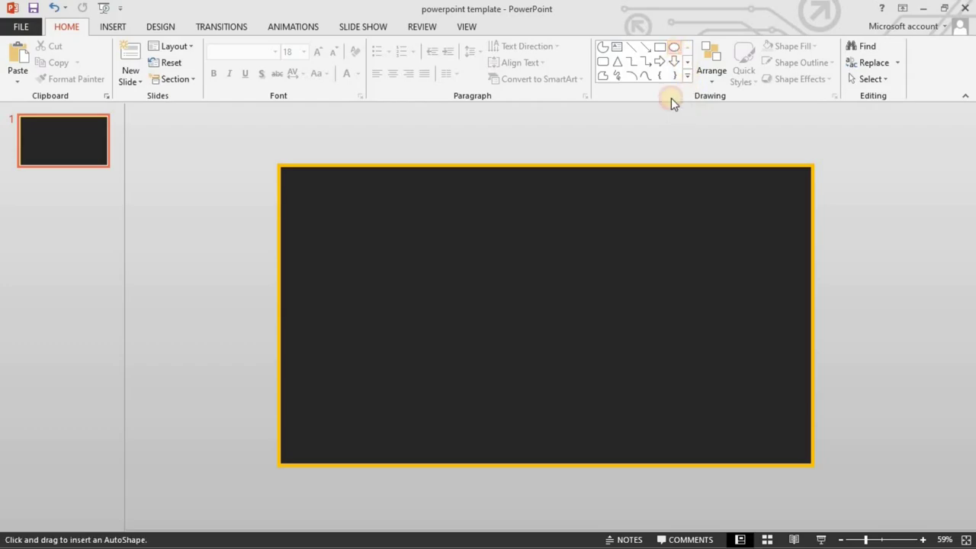
pyautogui.click(539, 229)
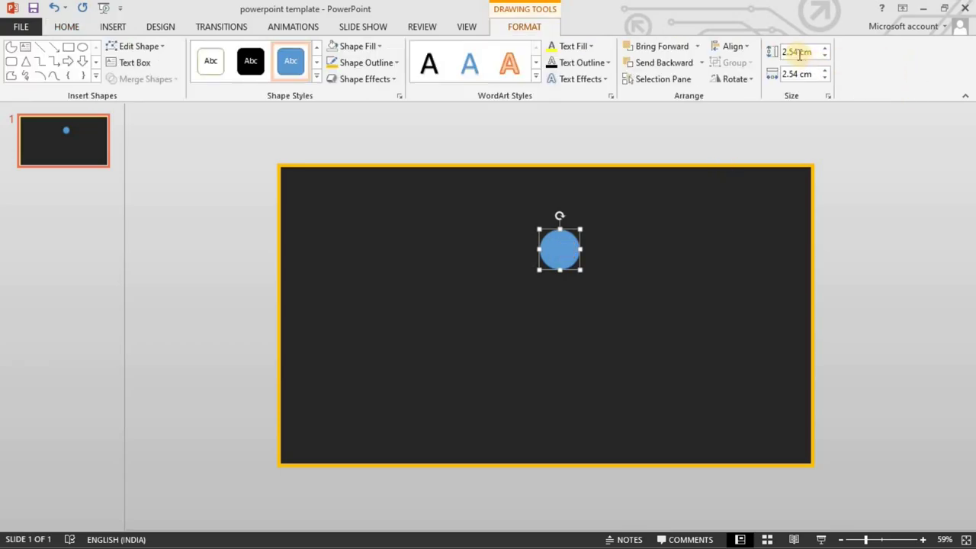
pyautogui.click(797, 51)
pyautogui.write('15')
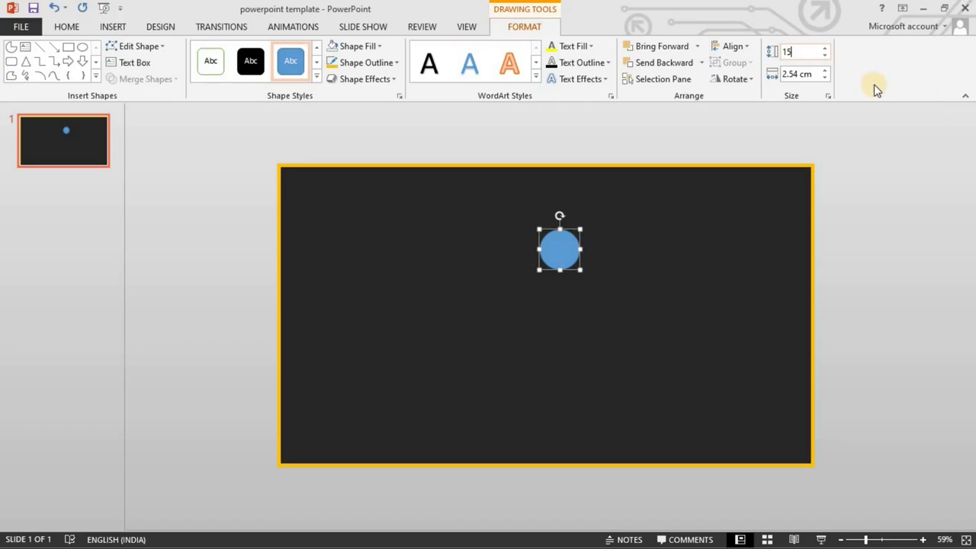
pyautogui.click(790, 74)
pyautogui.write('1')
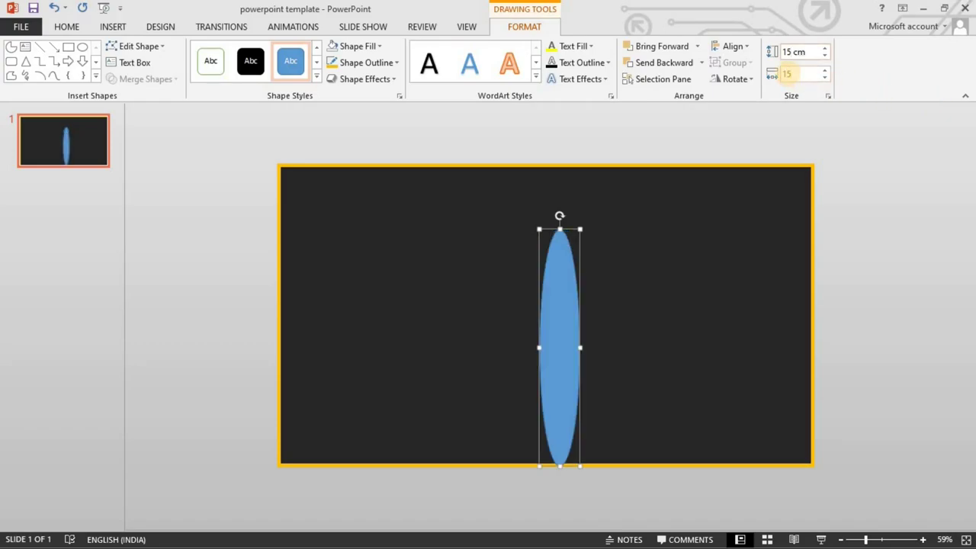
pyautogui.write('5')
pyautogui.press('Return')
pyautogui.moveTo(633, 379)
pyautogui.mouseDown()
pyautogui.moveTo(416, 349)
pyautogui.moveTo(502, 349)
pyautogui.moveTo(260, 347)
pyautogui.mouseUp()
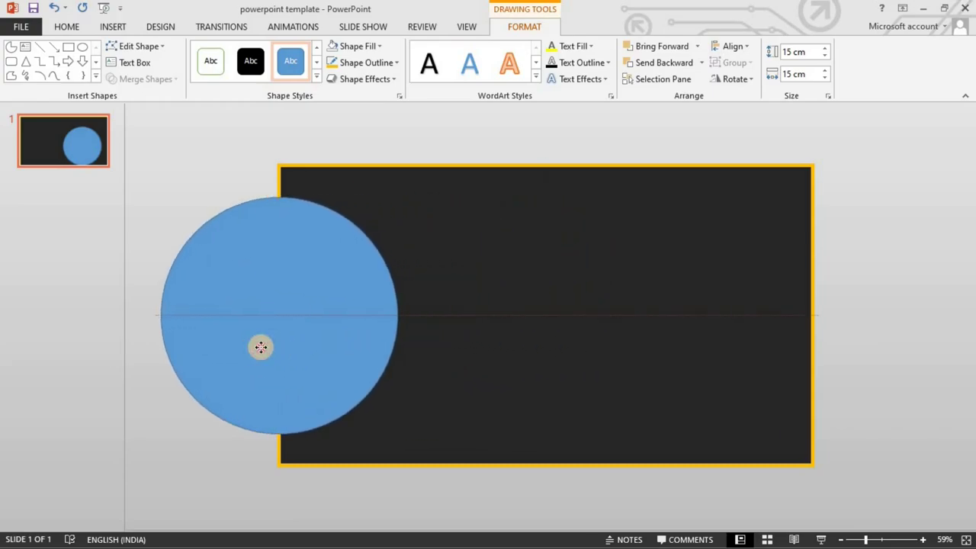
pyautogui.click(449, 347)
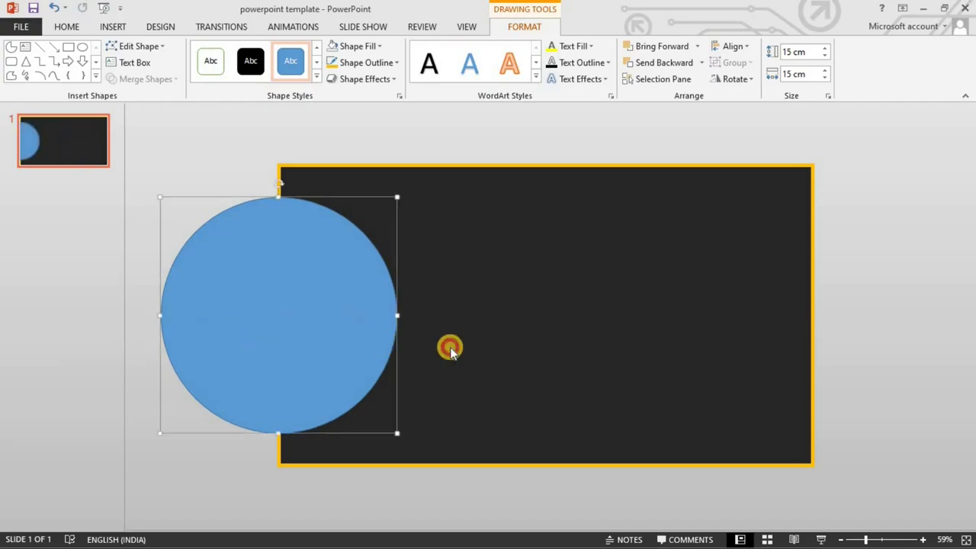
# Give the big circle a white fill and a dark blue 4½ pt outline
pyautogui.click(357, 338)
pyautogui.click(355, 45)
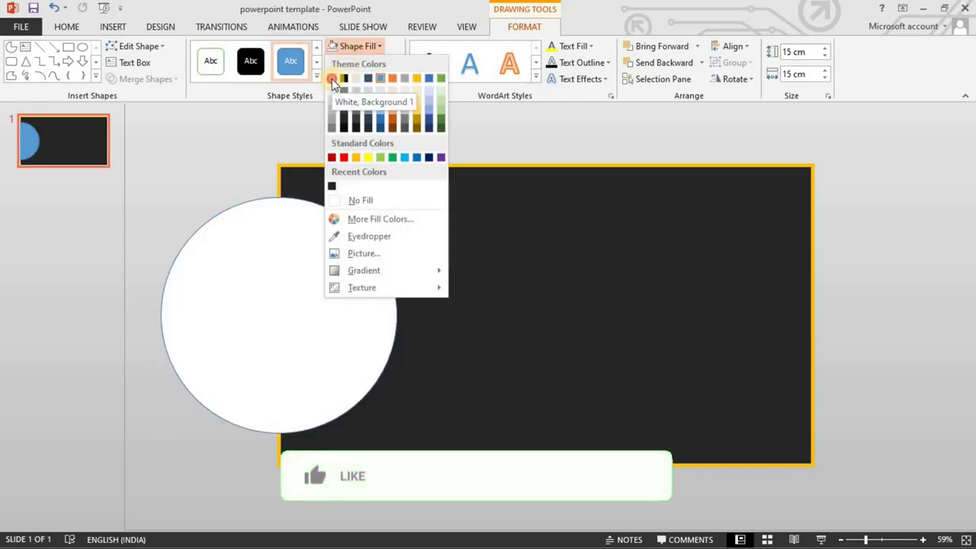
pyautogui.click(343, 79)
pyautogui.click(381, 62)
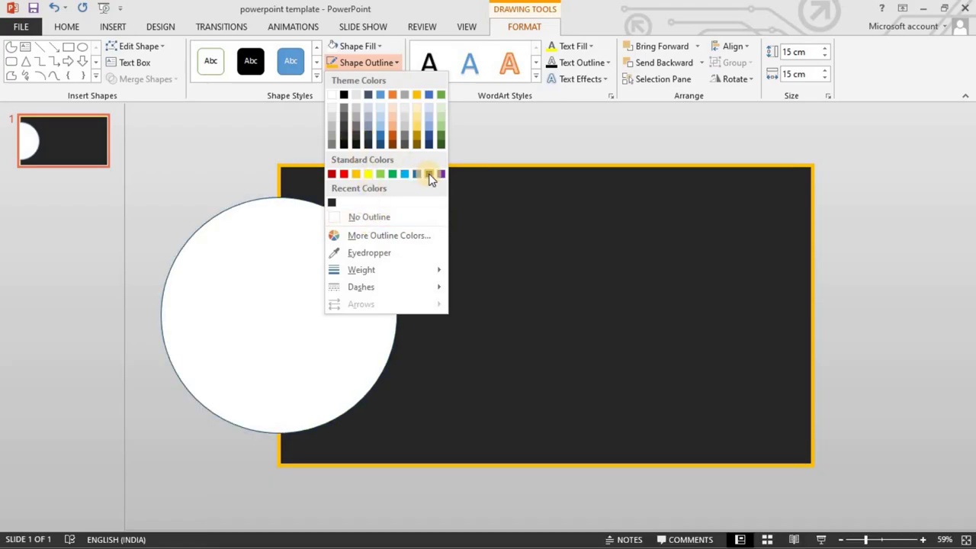
pyautogui.click(430, 176)
pyautogui.click(374, 62)
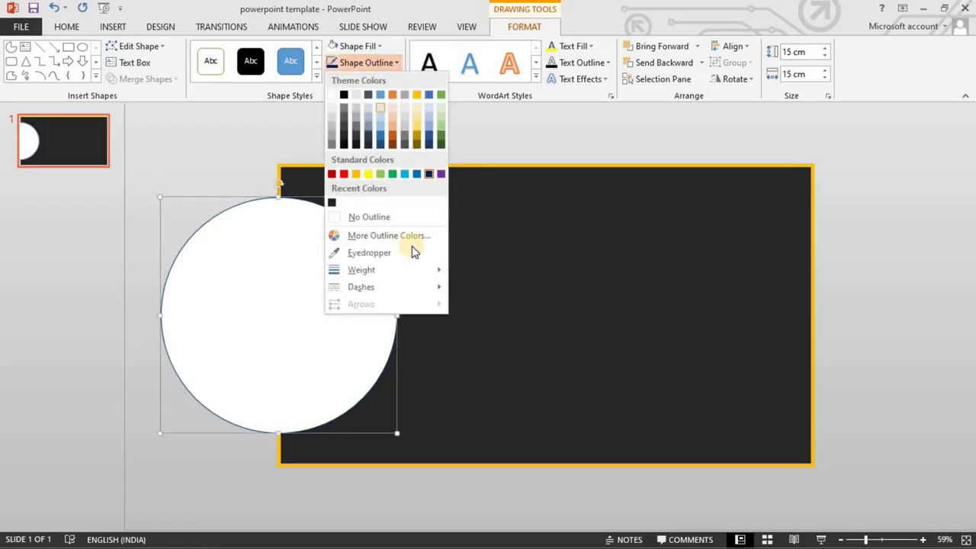
pyautogui.moveTo(425, 274)
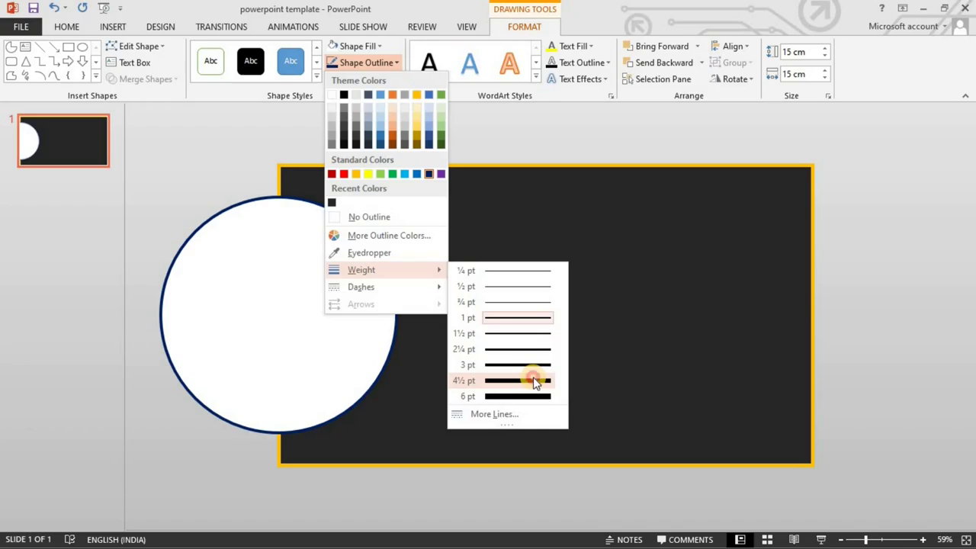
pyautogui.click(537, 380)
pyautogui.click(514, 275)
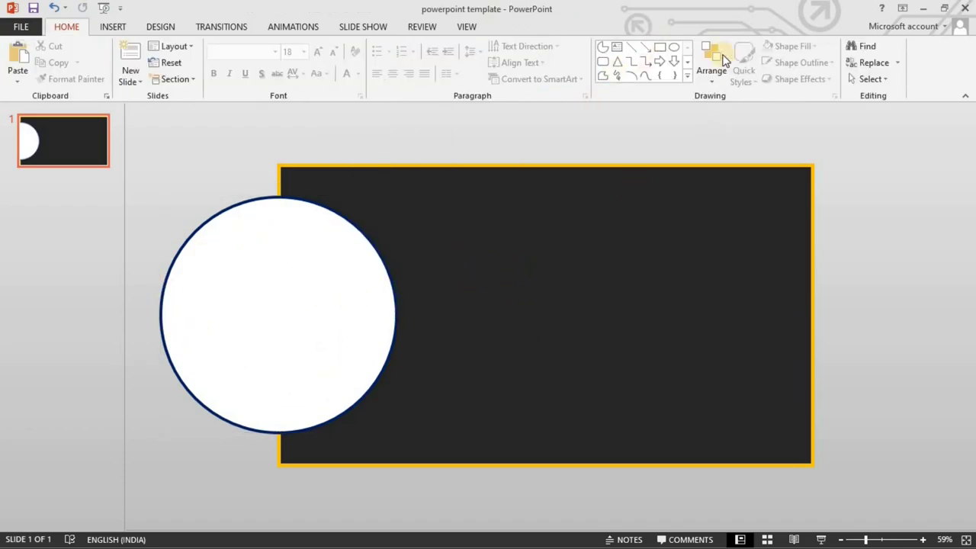
# Insert a 3 × 3 cm circle and centre it inside the big circle
pyautogui.click(674, 47)
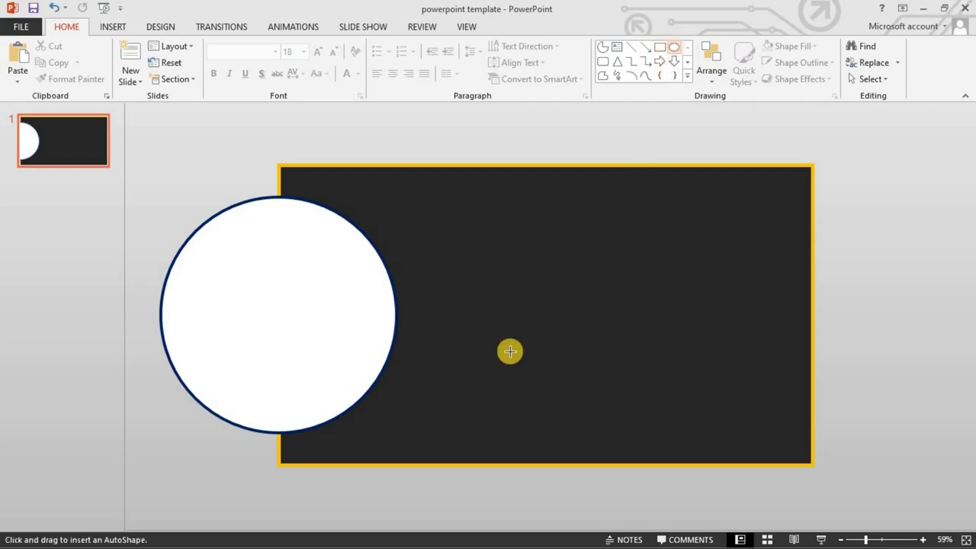
pyautogui.click(493, 315)
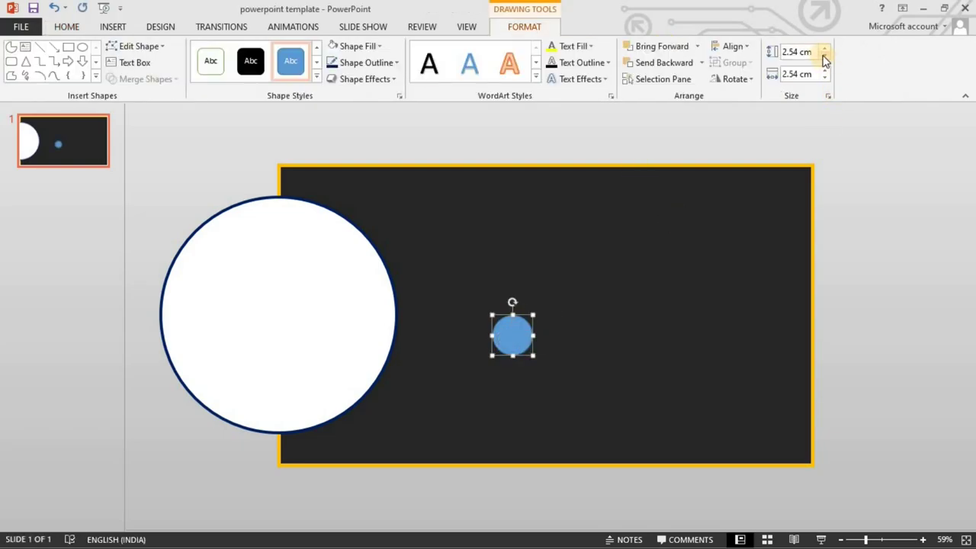
pyautogui.click(824, 50)
pyautogui.click(824, 51)
pyautogui.click(824, 50)
pyautogui.click(824, 50)
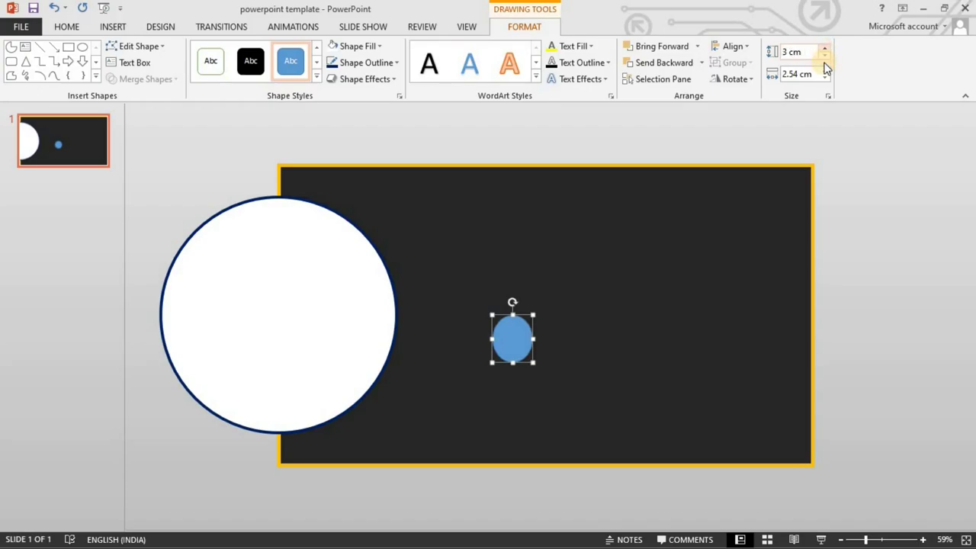
pyautogui.click(824, 70)
pyautogui.click(824, 70)
pyautogui.click(824, 70)
pyautogui.click(824, 71)
pyautogui.click(824, 71)
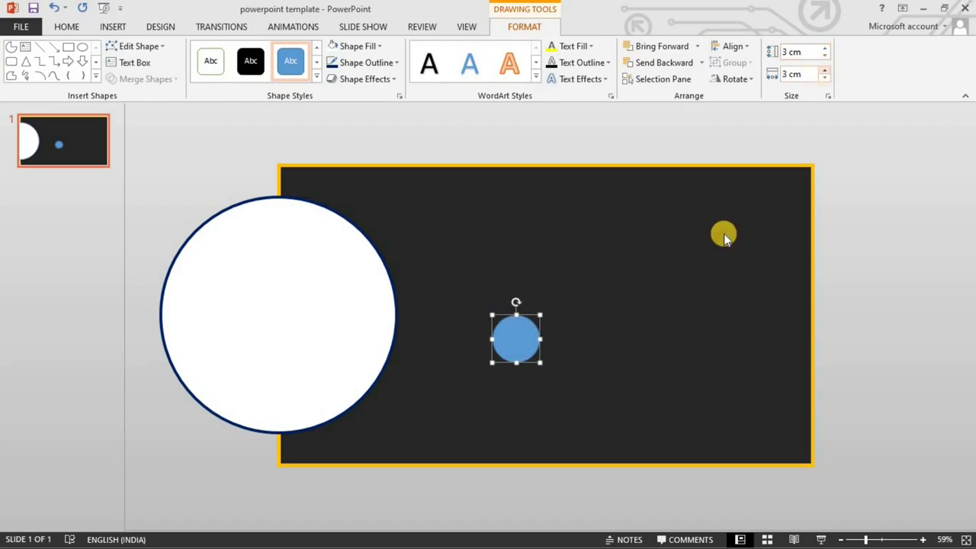
pyautogui.moveTo(522, 338); pyautogui.dragTo(286, 315)
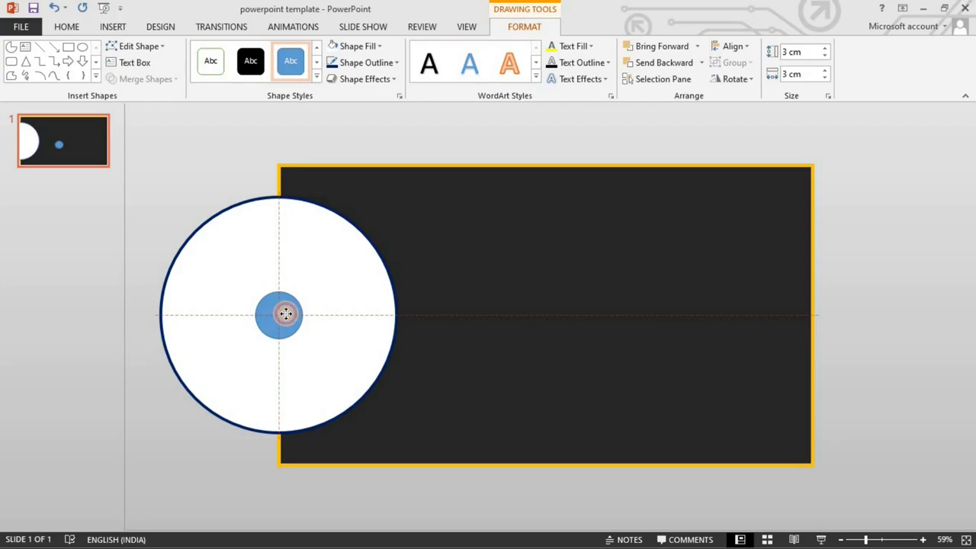
pyautogui.moveTo(286, 314); pyautogui.dragTo(287, 314)
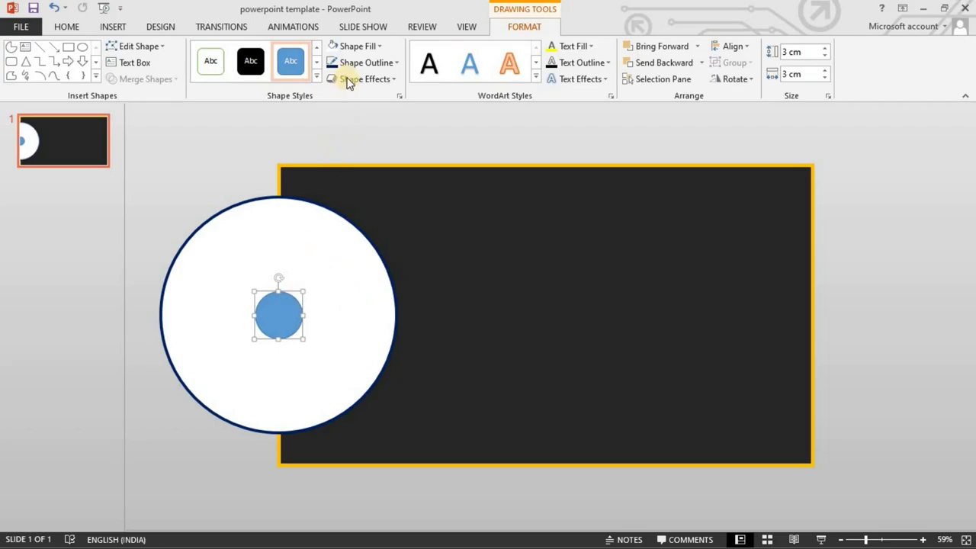
# Give the small circle a white fill and a black 2¼ pt outline
pyautogui.click(358, 46)
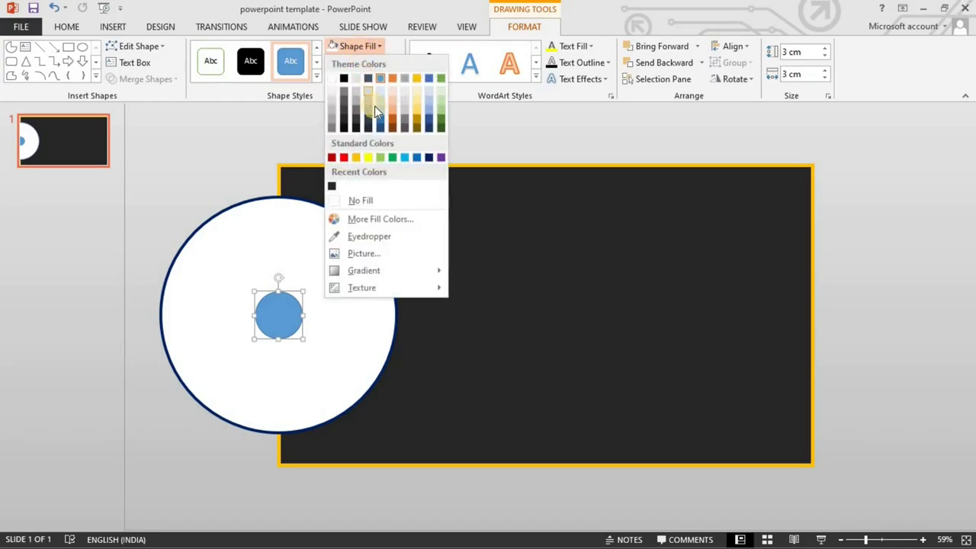
pyautogui.click(332, 78)
pyautogui.click(351, 62)
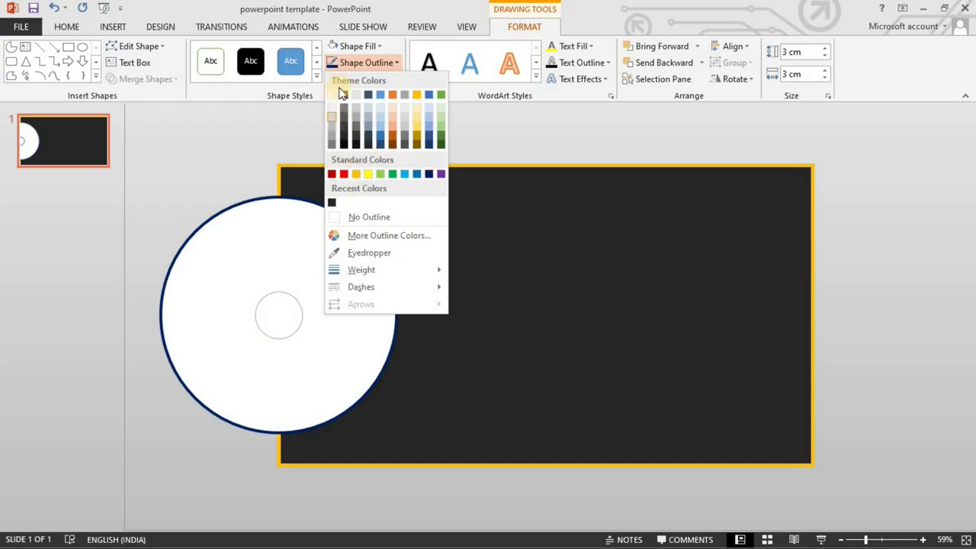
pyautogui.click(343, 96)
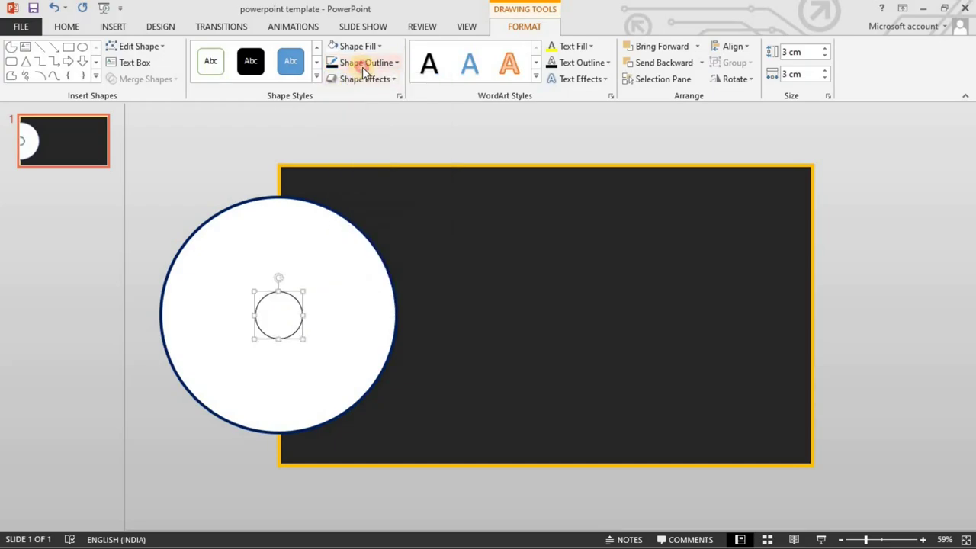
pyautogui.click(366, 67)
pyautogui.moveTo(432, 270)
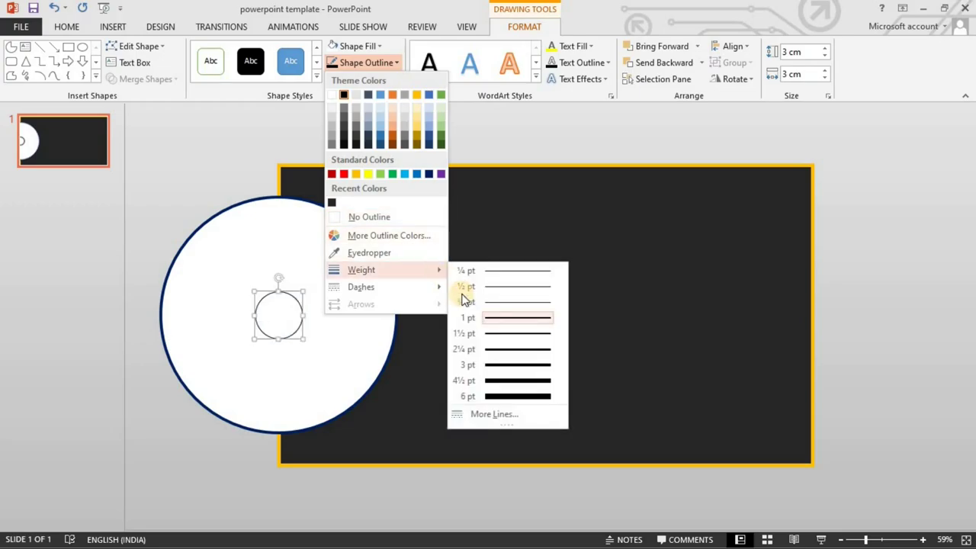
pyautogui.click(500, 348)
pyautogui.click(485, 285)
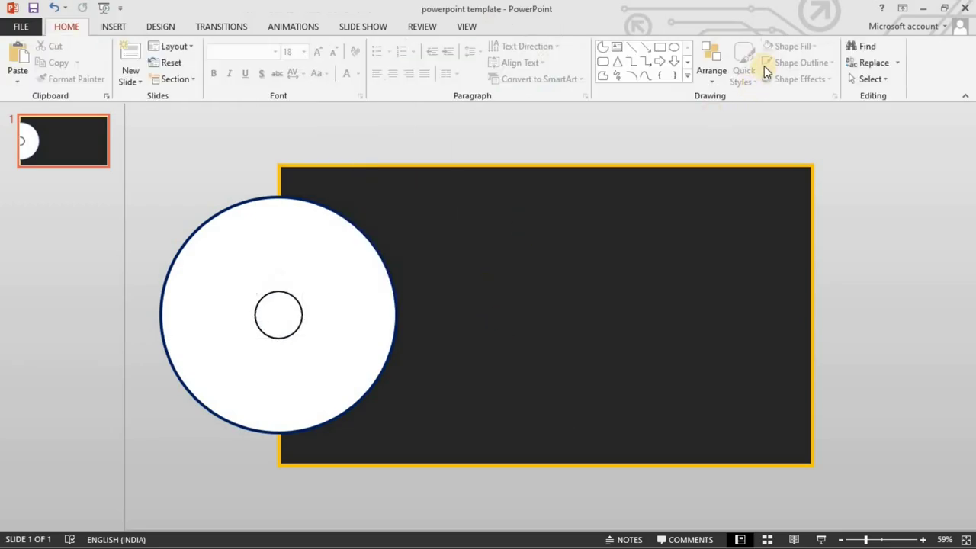
# Insert a blue circle, shrink it to 2 × 2 cm, and move it onto the disc's centre
pyautogui.click(678, 49)
pyautogui.click(563, 266)
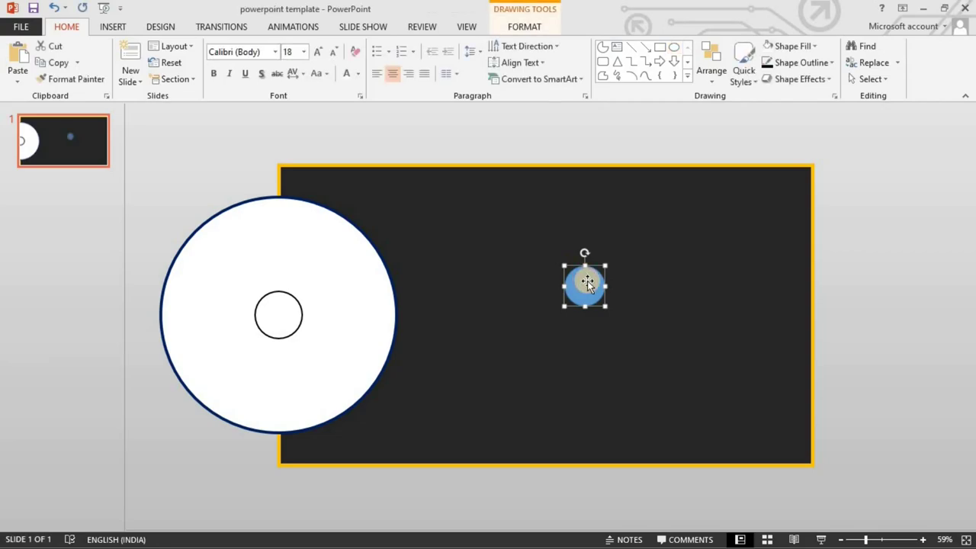
pyautogui.click(827, 56)
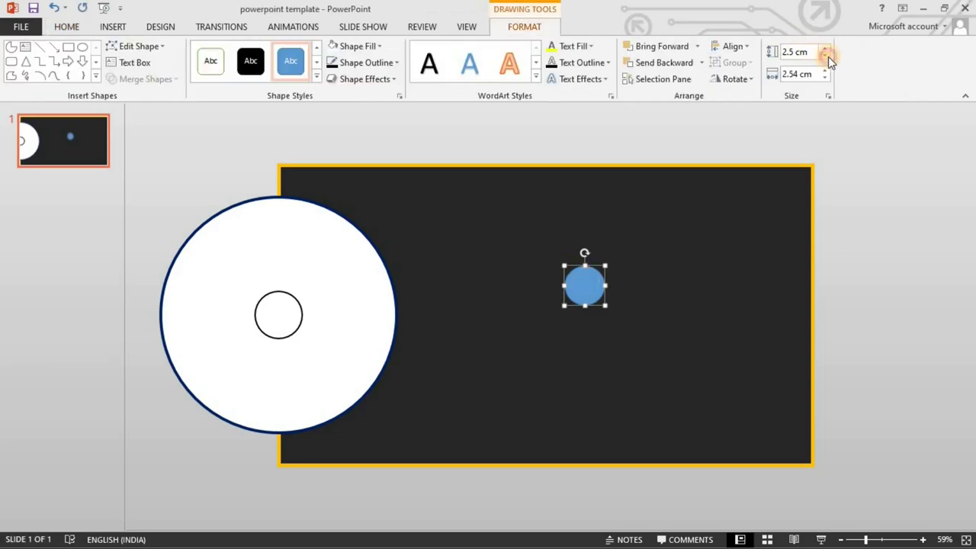
pyautogui.click(826, 56)
pyautogui.click(827, 56)
pyautogui.click(827, 56)
pyautogui.click(827, 56)
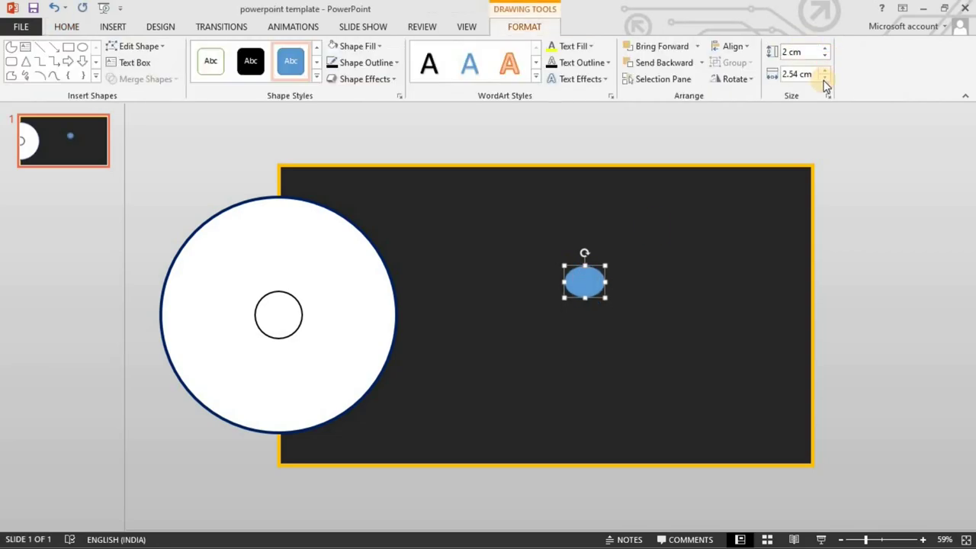
pyautogui.click(825, 77)
pyautogui.click(825, 77)
pyautogui.click(825, 77)
pyautogui.click(825, 77)
pyautogui.click(825, 77)
pyautogui.moveTo(565, 280); pyautogui.dragTo(278, 315)
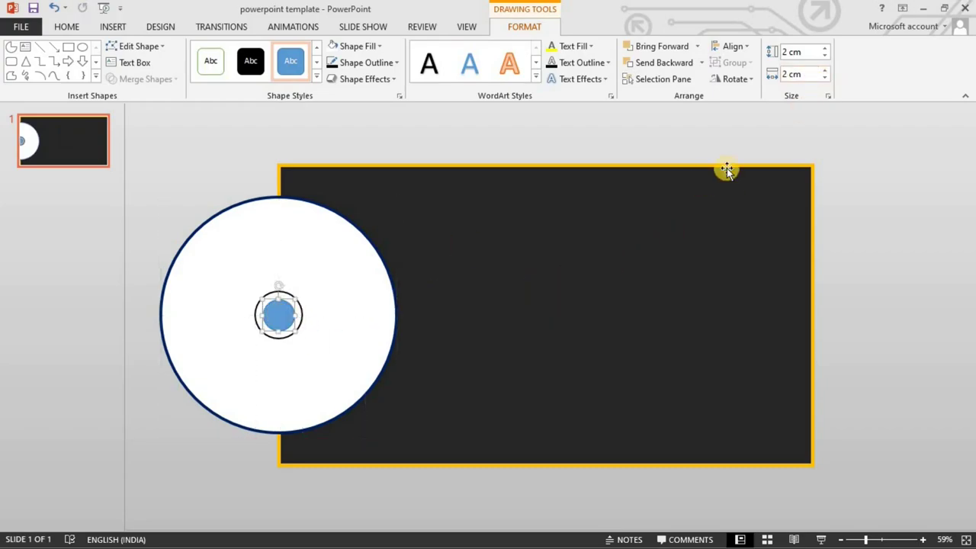
# Reduce the hub circle to 1.5 × 1.5 cm and centre it inside the ring
pyautogui.click(825, 55)
pyautogui.click(825, 56)
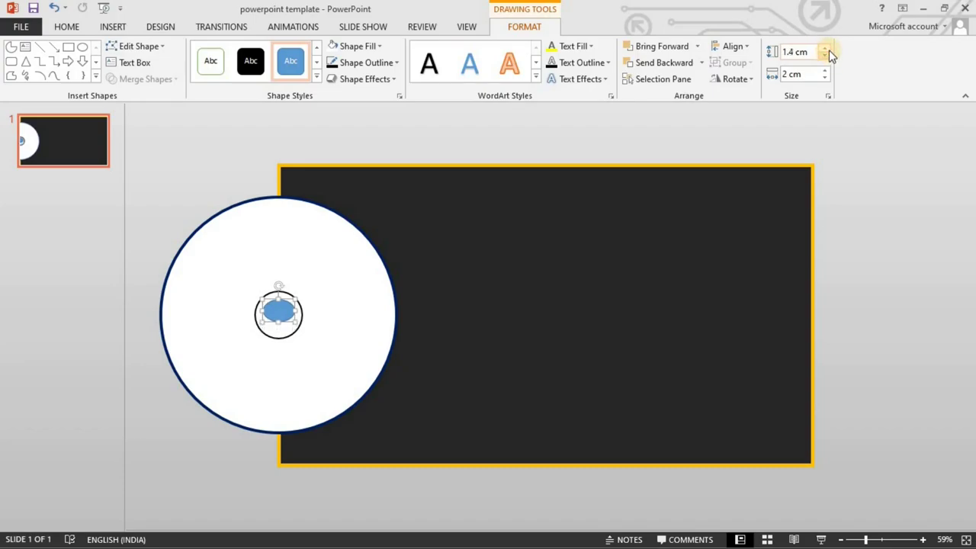
pyautogui.click(825, 78)
pyautogui.click(825, 78)
pyautogui.click(824, 78)
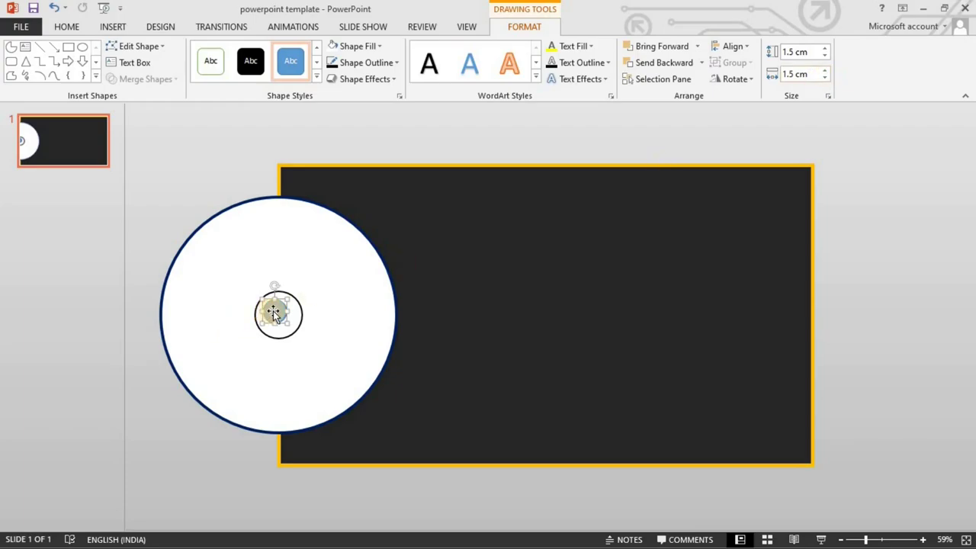
pyautogui.moveTo(275, 310); pyautogui.dragTo(280, 318)
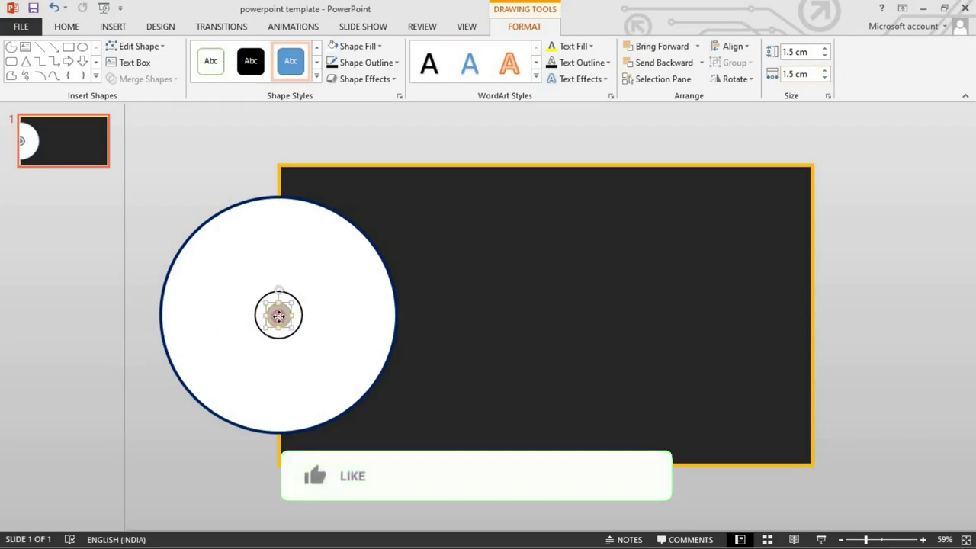
pyautogui.click(408, 315)
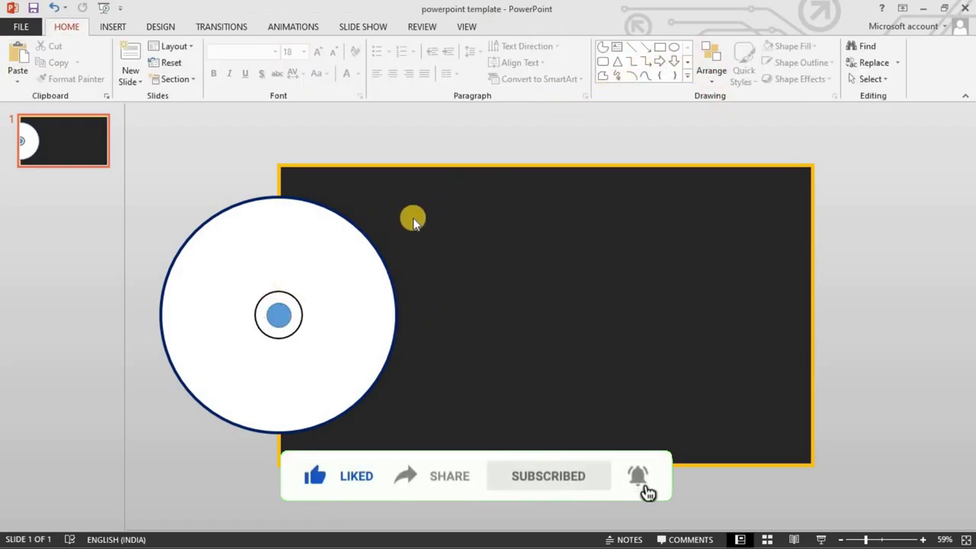
# Insert an isosceles triangle sized 5 cm tall by 1 cm wide and shift it left
pyautogui.click(616, 62)
pyautogui.click(532, 253)
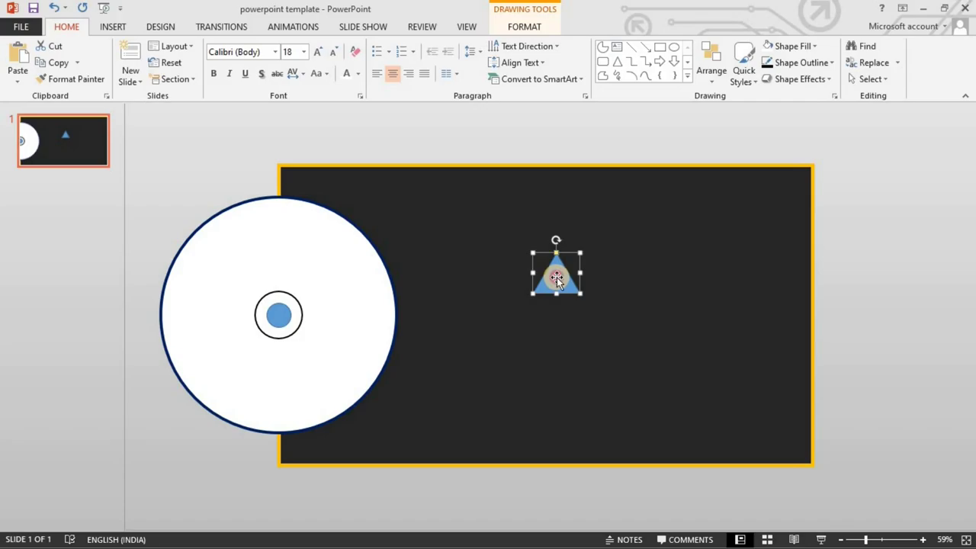
pyautogui.doubleClick(557, 279)
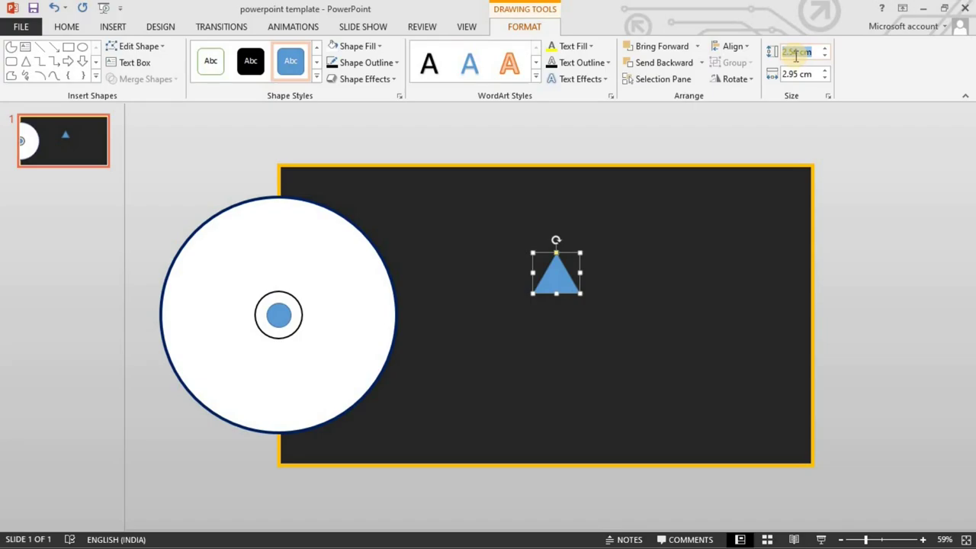
pyautogui.write('5')
pyautogui.click(797, 74)
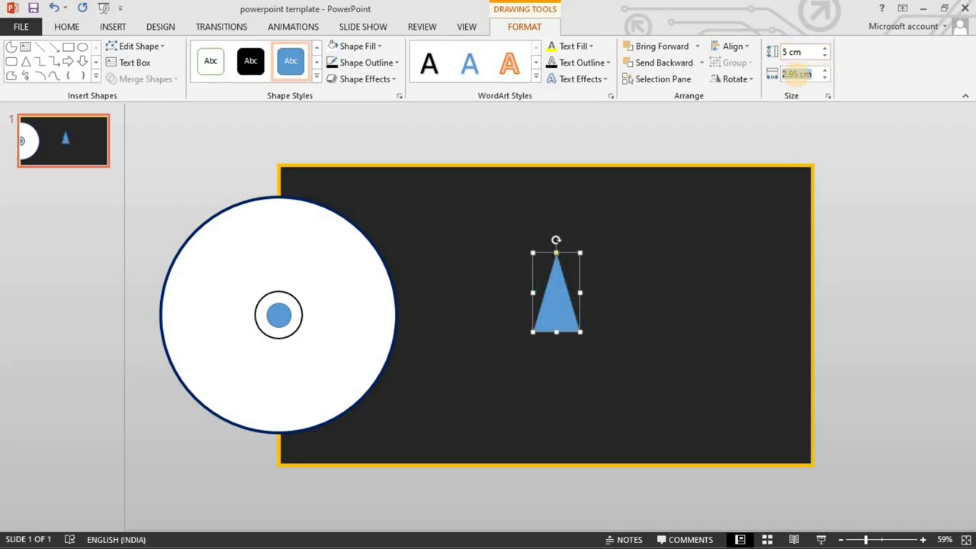
pyautogui.write('1')
pyautogui.press('Return')
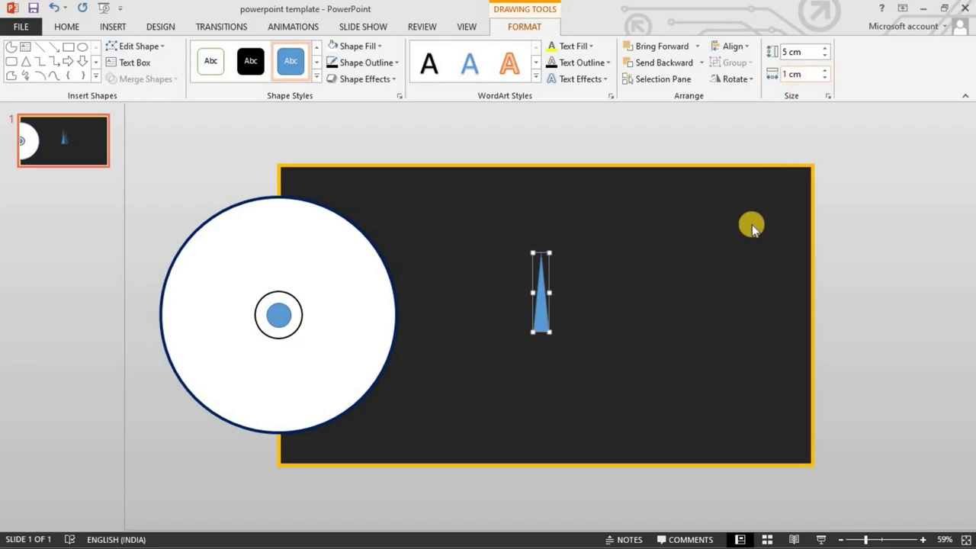
pyautogui.click(636, 251)
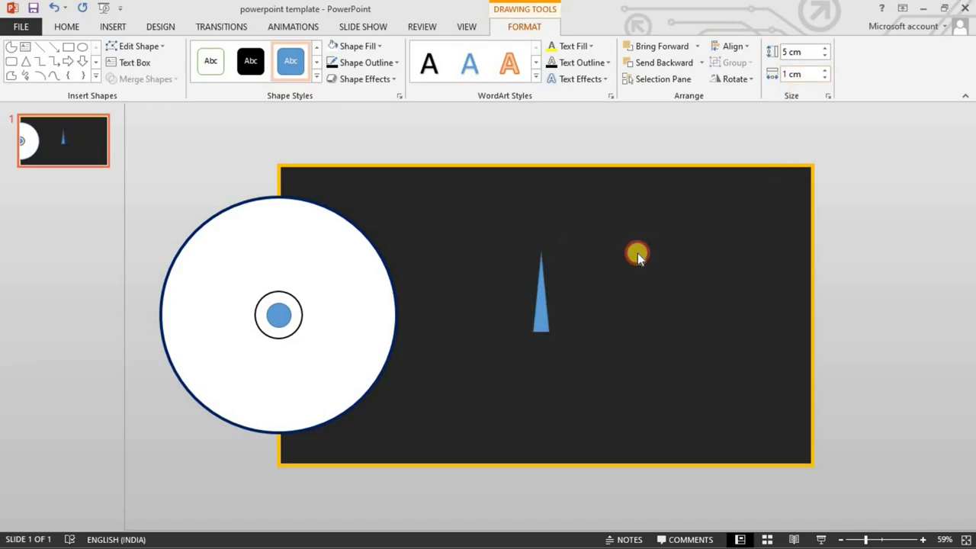
pyautogui.click(539, 316)
pyautogui.moveTo(537, 316); pyautogui.dragTo(506, 311)
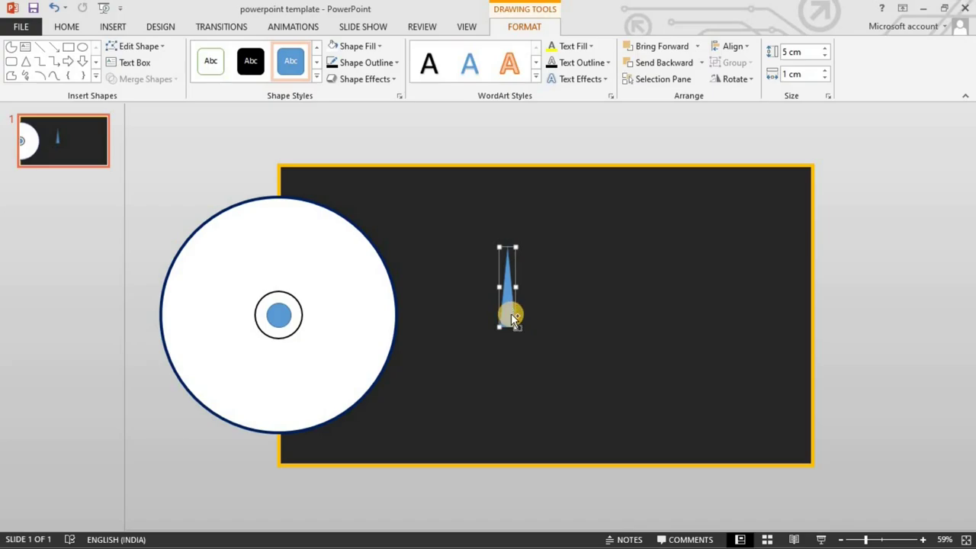
# Duplicate the triangle with Ctrl+D, set the inverted copy under its base, and narrow it to match
pyautogui.hotkey('ctrl', 'd')
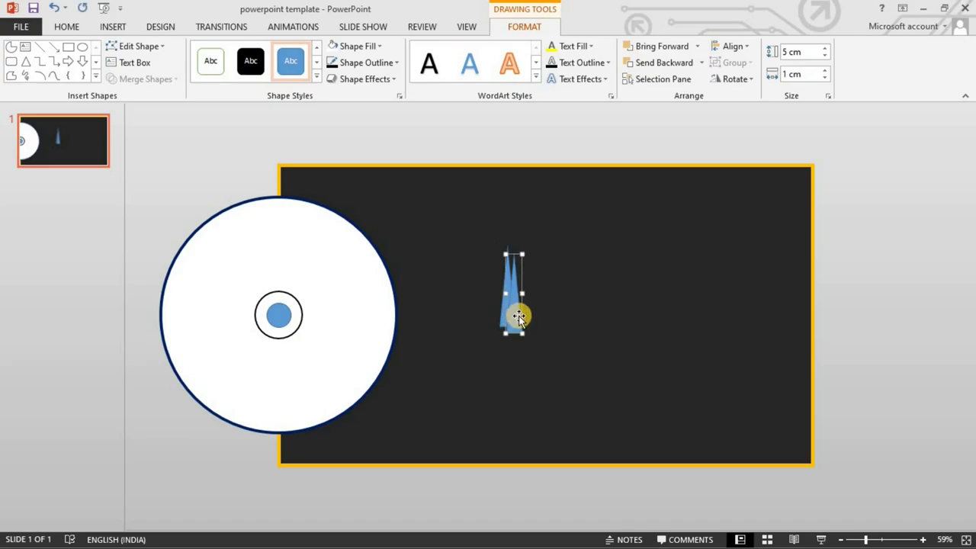
pyautogui.moveTo(518, 317); pyautogui.dragTo(556, 308)
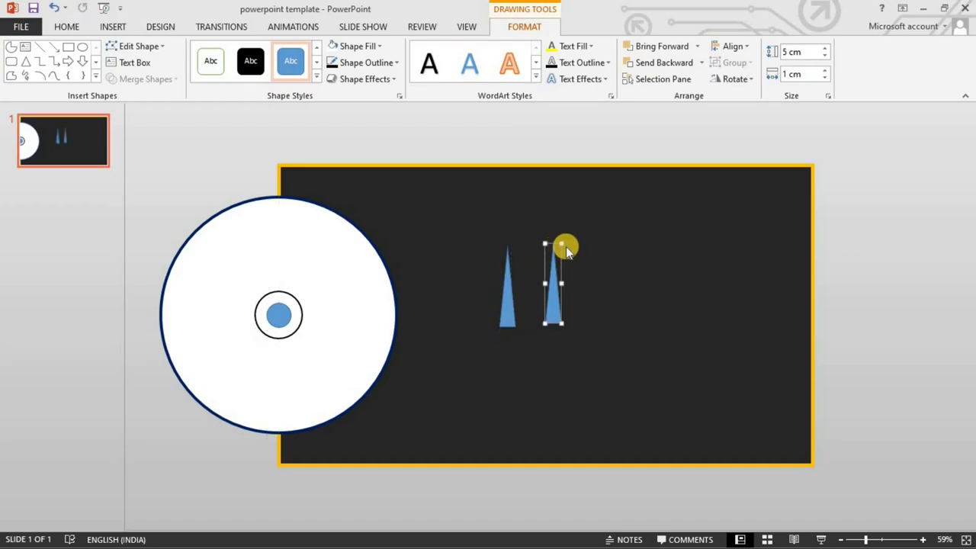
pyautogui.moveTo(549, 245)
pyautogui.mouseDown()
pyautogui.moveTo(568, 300)
pyautogui.moveTo(549, 303)
pyautogui.moveTo(558, 403)
pyautogui.mouseUp()
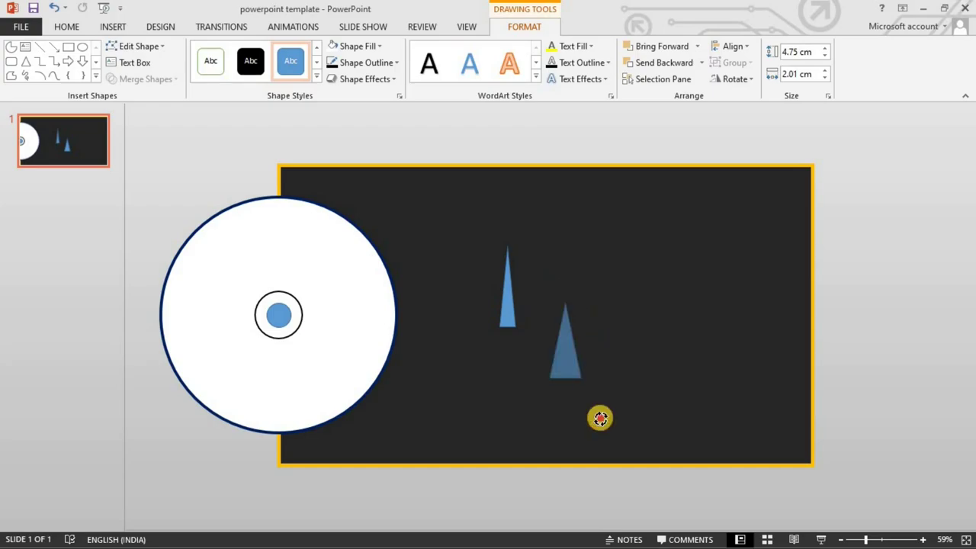
pyautogui.moveTo(552, 354); pyautogui.dragTo(518, 421)
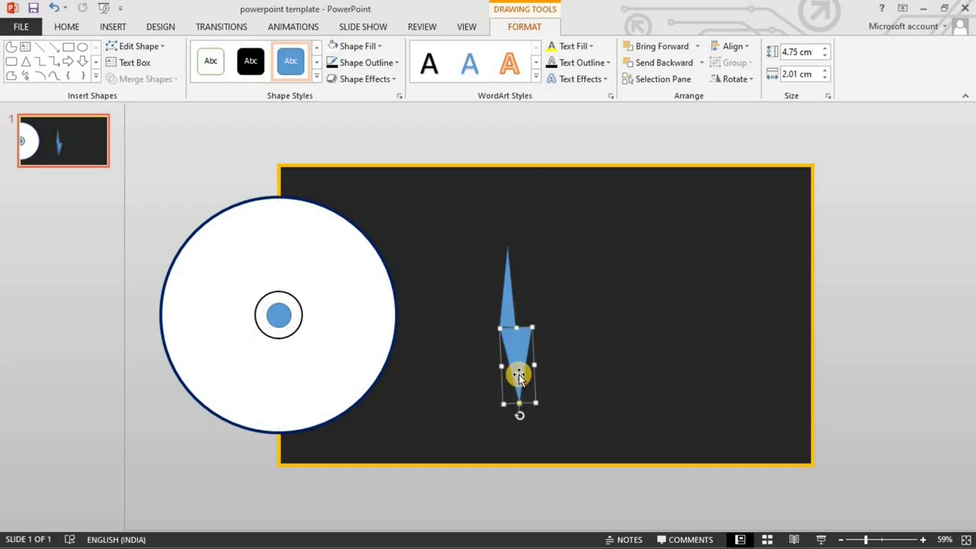
pyautogui.moveTo(519, 375); pyautogui.dragTo(510, 375)
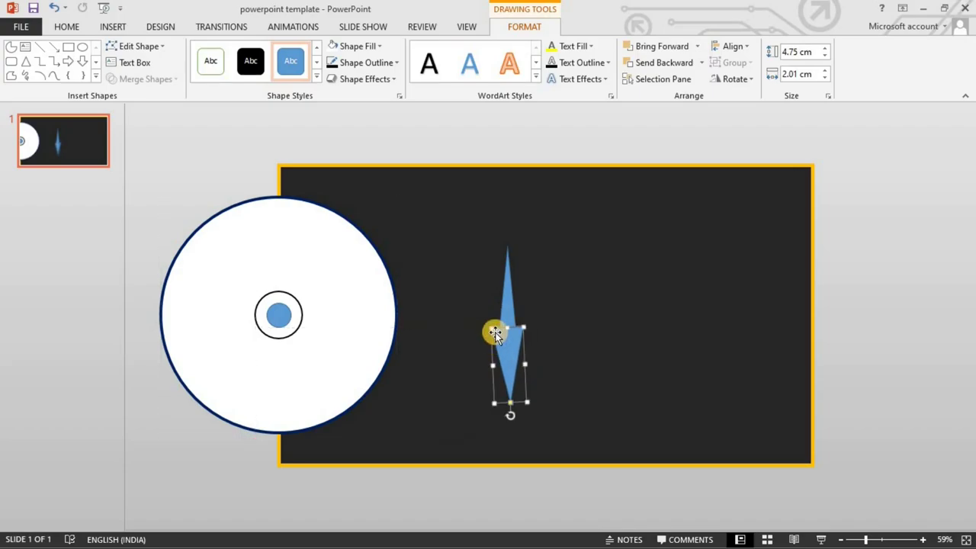
pyautogui.moveTo(493, 328); pyautogui.dragTo(512, 342)
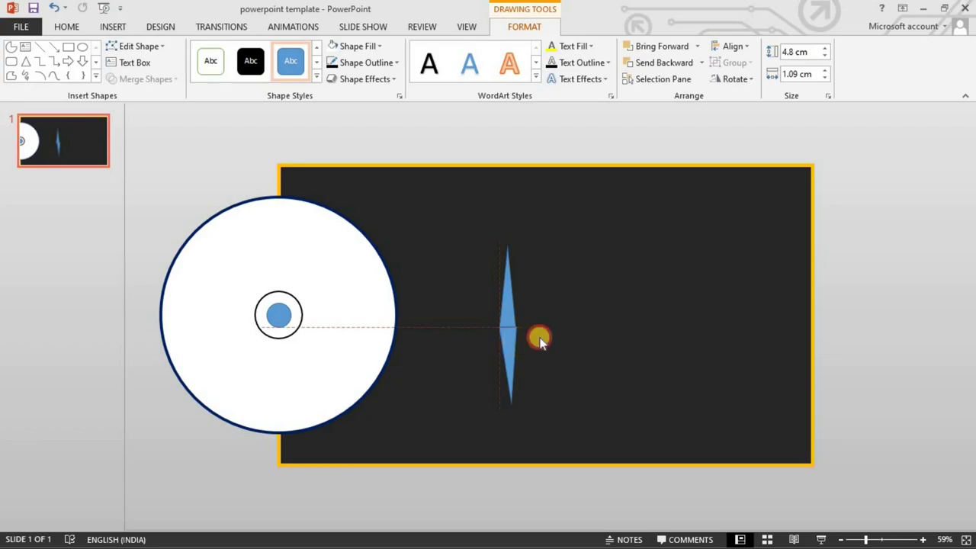
pyautogui.click(563, 333)
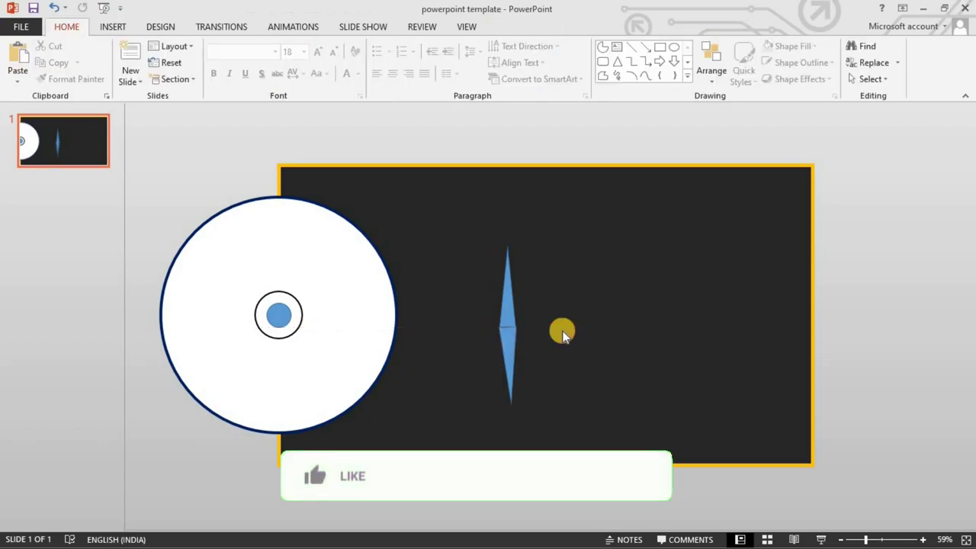
# Make the lower triangle white with no outline
pyautogui.click(509, 347)
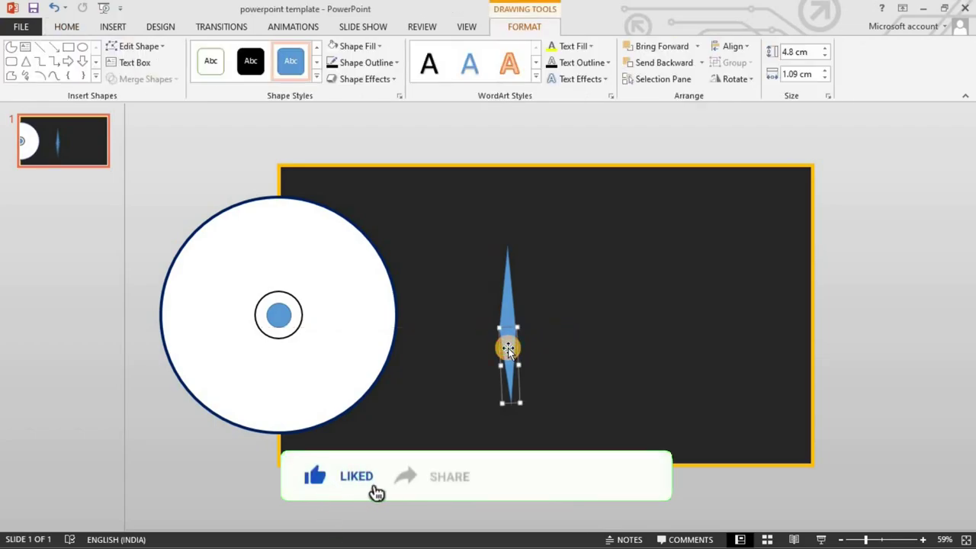
pyautogui.click(333, 46)
pyautogui.click(364, 63)
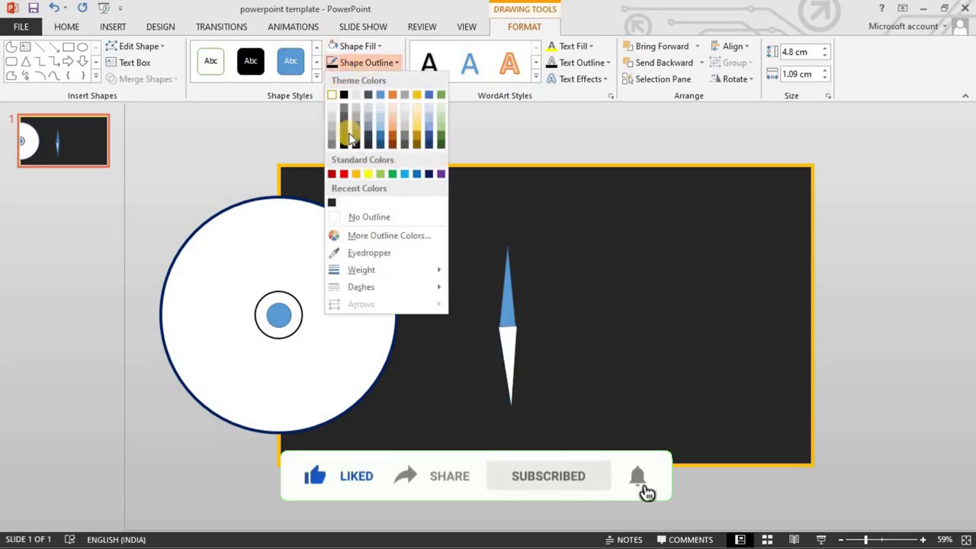
pyautogui.click(398, 216)
pyautogui.click(444, 263)
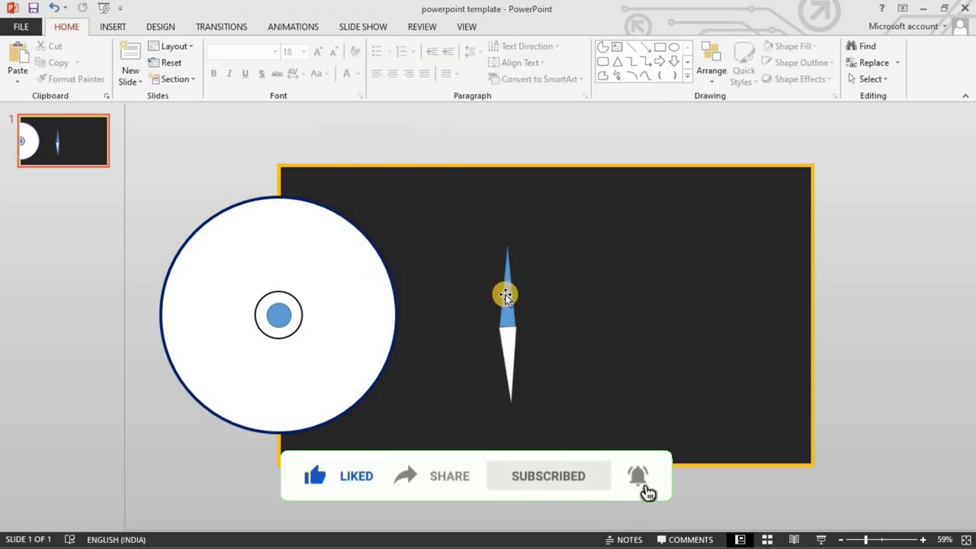
# Group both triangles into one needle and rotate it toward the upper right
pyautogui.click(512, 306)
pyautogui.keyDown('shift'); pyautogui.click(511, 344); pyautogui.keyUp('shift')
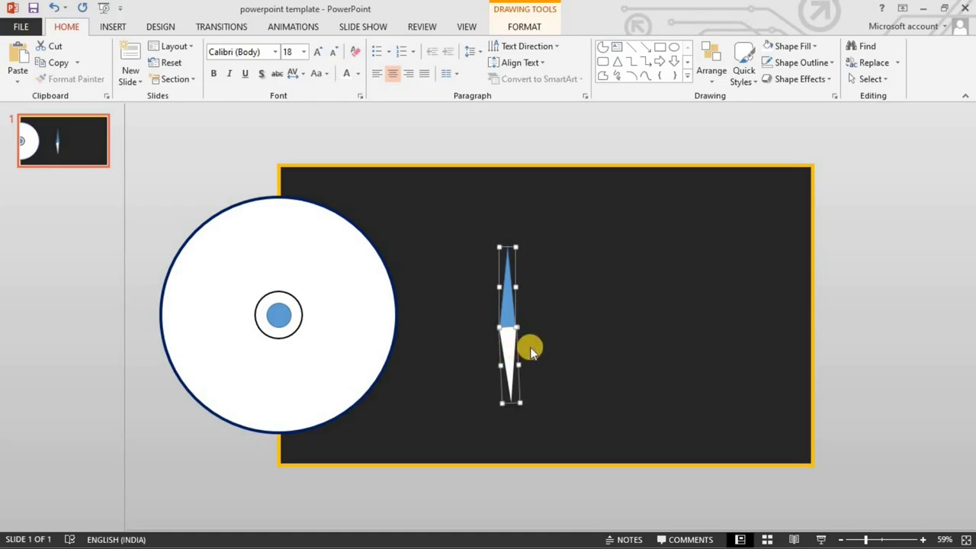
pyautogui.hotkey('ctrl', 'g')
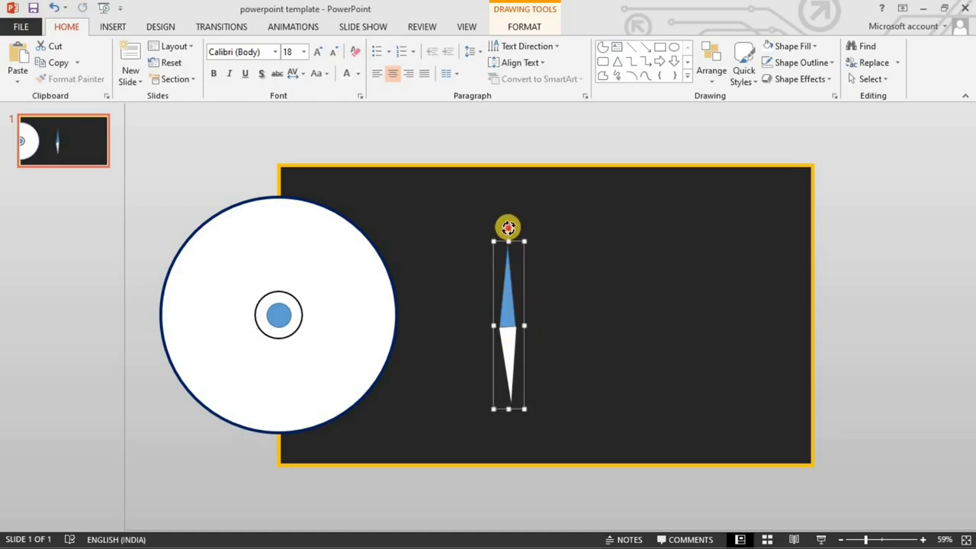
pyautogui.moveTo(509, 228)
pyautogui.mouseDown()
pyautogui.moveTo(551, 293)
pyautogui.moveTo(487, 318)
pyautogui.mouseUp()
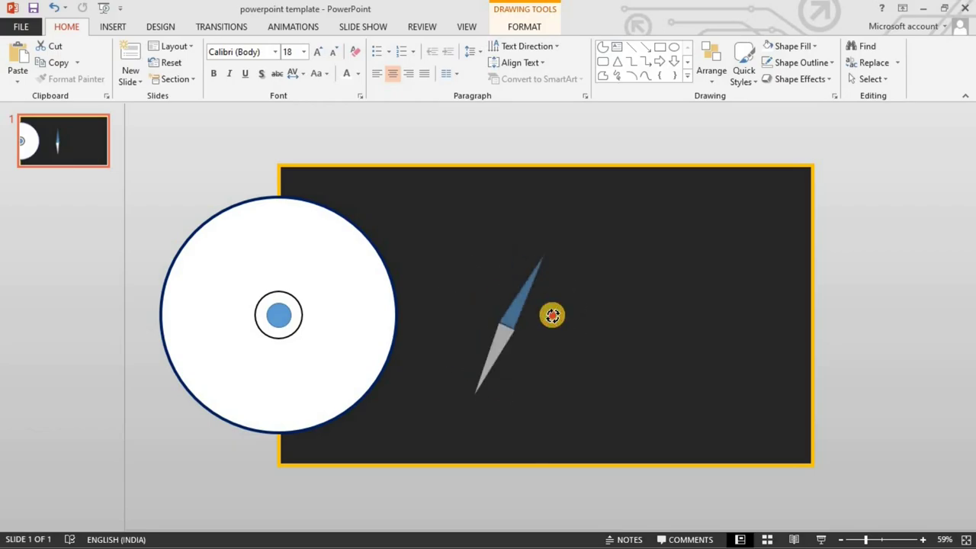
pyautogui.moveTo(487, 318)
pyautogui.mouseDown()
pyautogui.moveTo(554, 311)
pyautogui.moveTo(554, 300)
pyautogui.moveTo(397, 305)
pyautogui.moveTo(508, 289)
pyautogui.mouseUp()
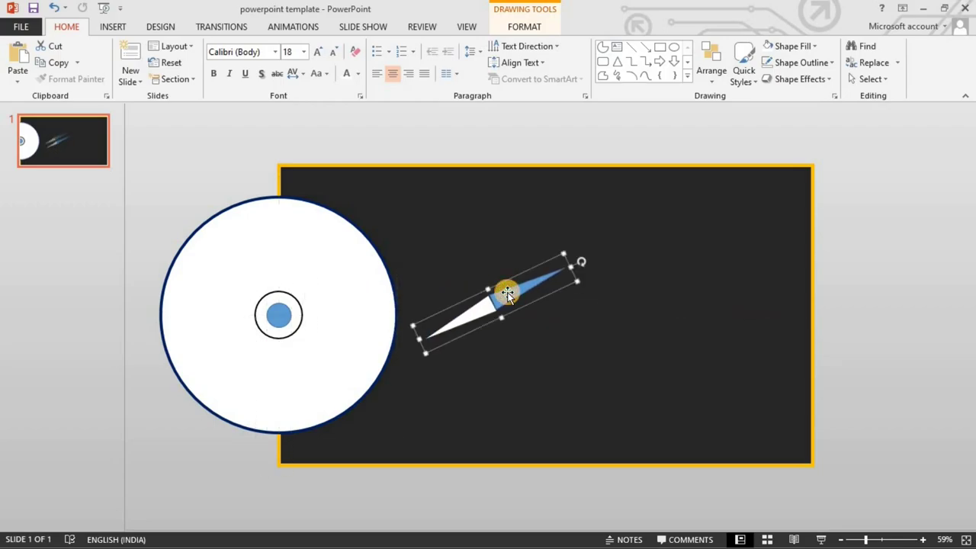
pyautogui.rightClick(509, 289)
# Bring the needle to the front, move it onto the disc centre, and angle it up-right
pyautogui.click(578, 394)
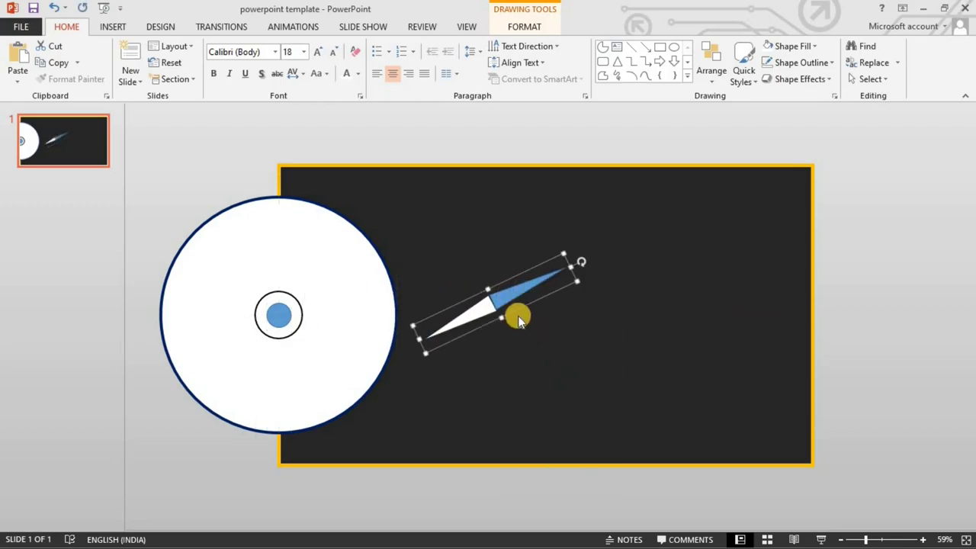
pyautogui.moveTo(471, 299); pyautogui.dragTo(284, 309)
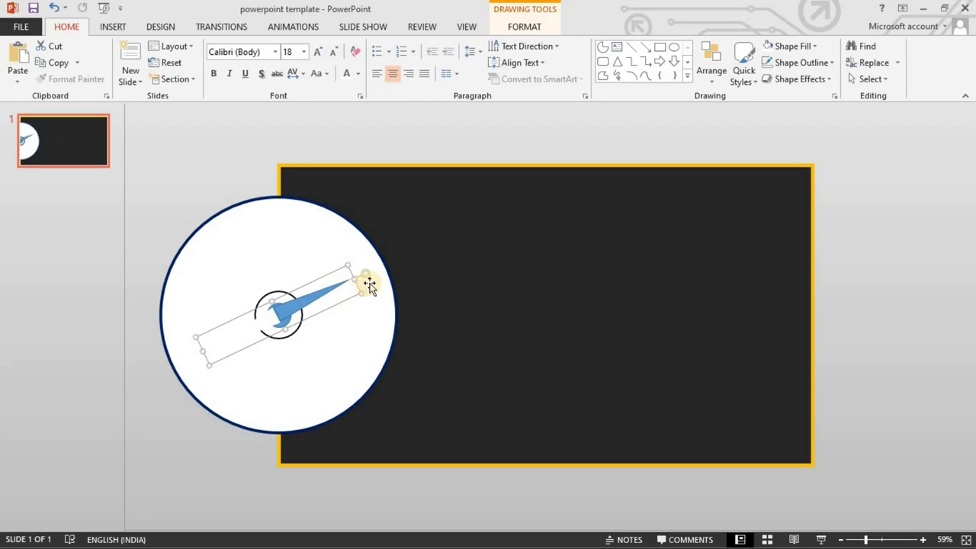
pyautogui.moveTo(367, 269); pyautogui.dragTo(348, 246)
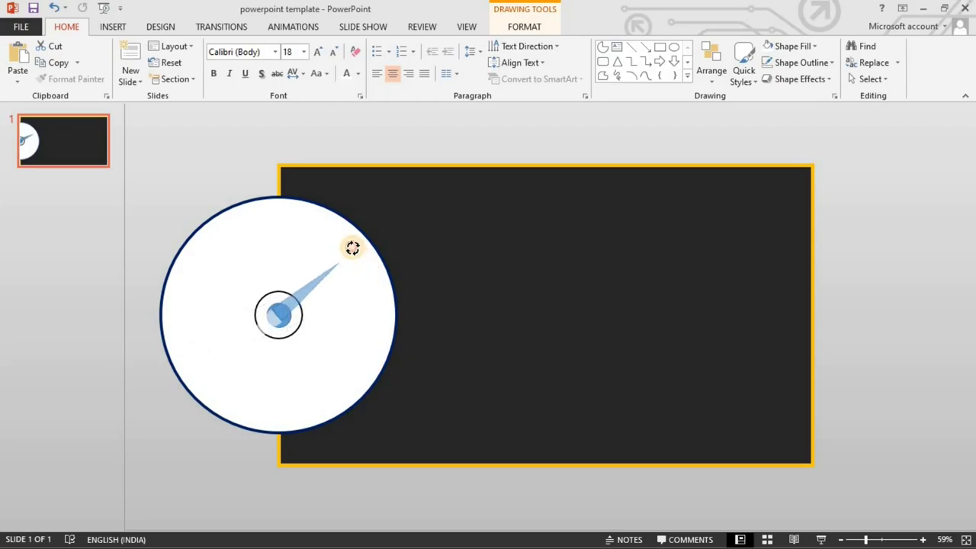
pyautogui.moveTo(284, 321)
pyautogui.mouseDown()
pyautogui.moveTo(331, 323)
pyautogui.moveTo(308, 324)
pyautogui.mouseUp()
# Check the hub ring's layering, then re-centre the needle on the hub pointing up-right
pyautogui.click(287, 315)
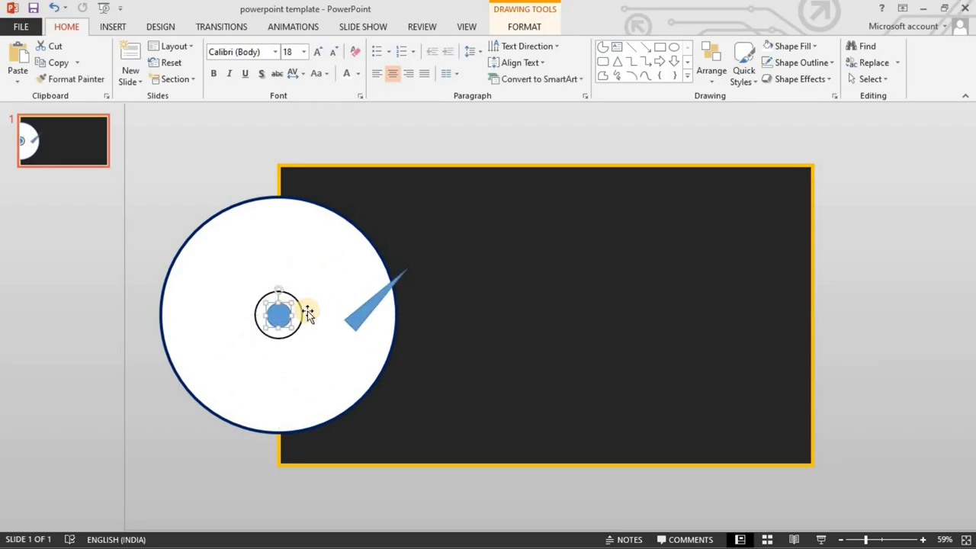
pyautogui.keyDown('shift'); pyautogui.click(307, 314); pyautogui.keyUp('shift')
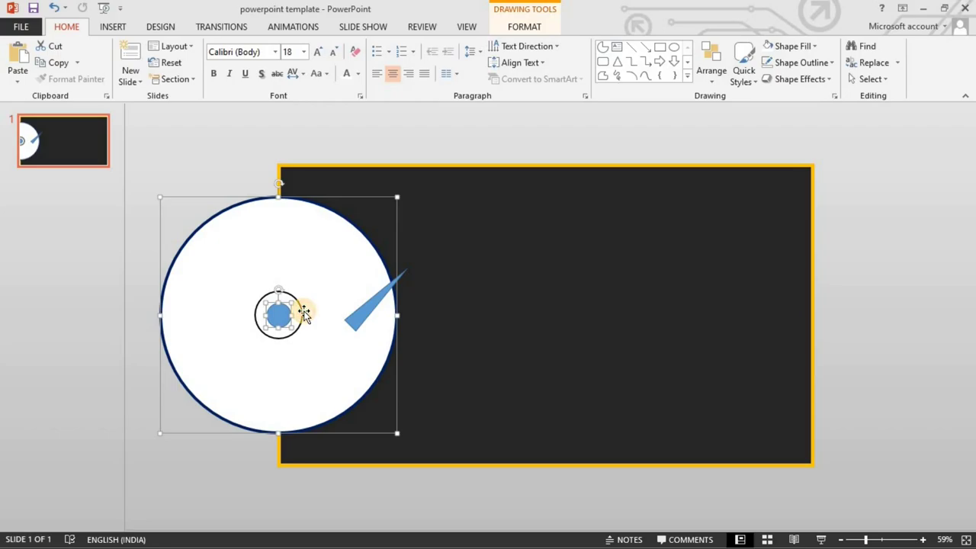
pyautogui.click(298, 316)
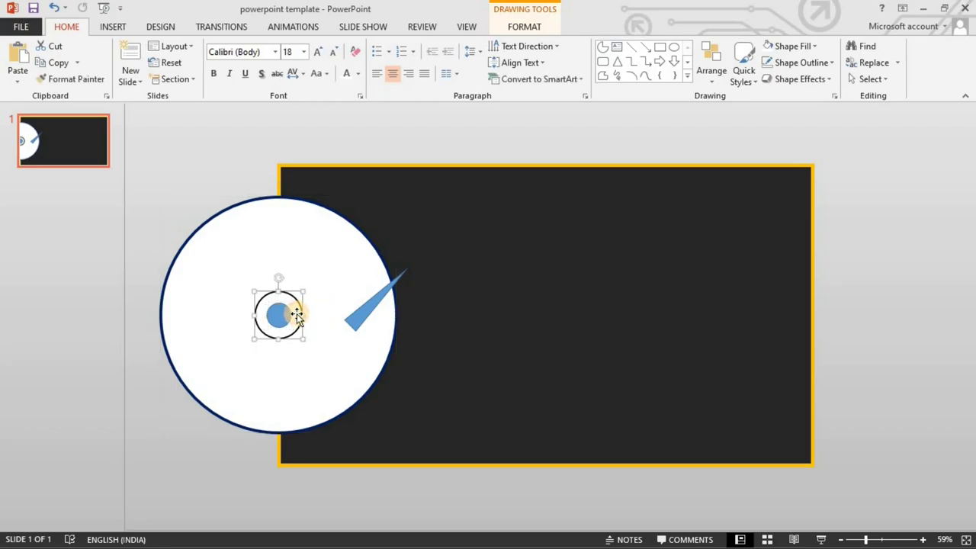
pyautogui.rightClick(283, 317)
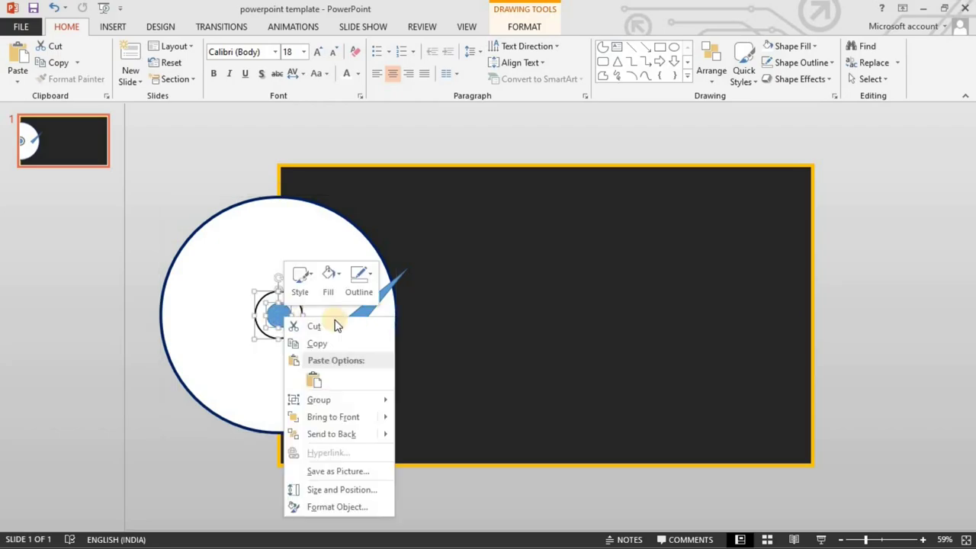
pyautogui.click(336, 418)
pyautogui.moveTo(360, 324); pyautogui.dragTo(284, 306)
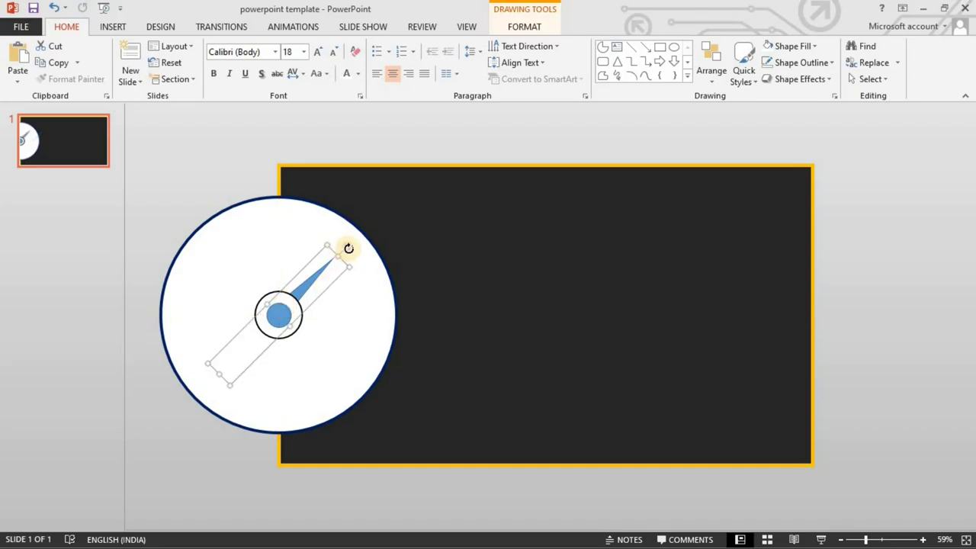
pyautogui.moveTo(345, 241); pyautogui.dragTo(336, 232)
pyautogui.click(446, 259)
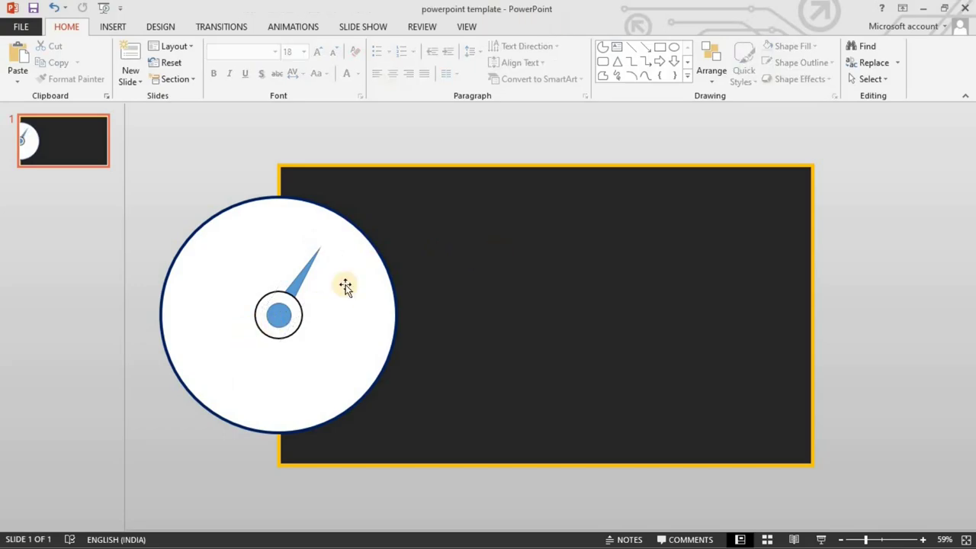
# Insert a 2 × 2 cm circle and place it on the dial's top edge
pyautogui.click(674, 47)
pyautogui.click(573, 213)
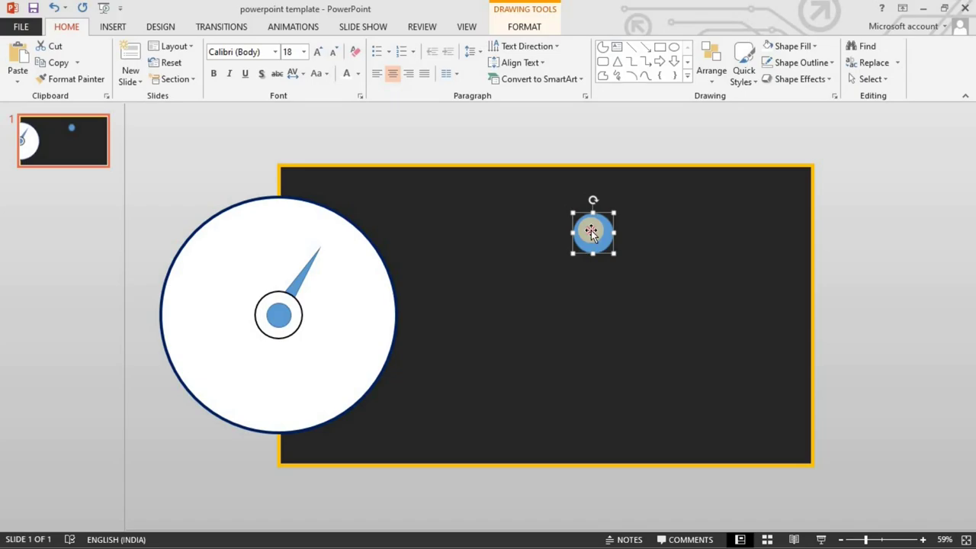
pyautogui.click(824, 57)
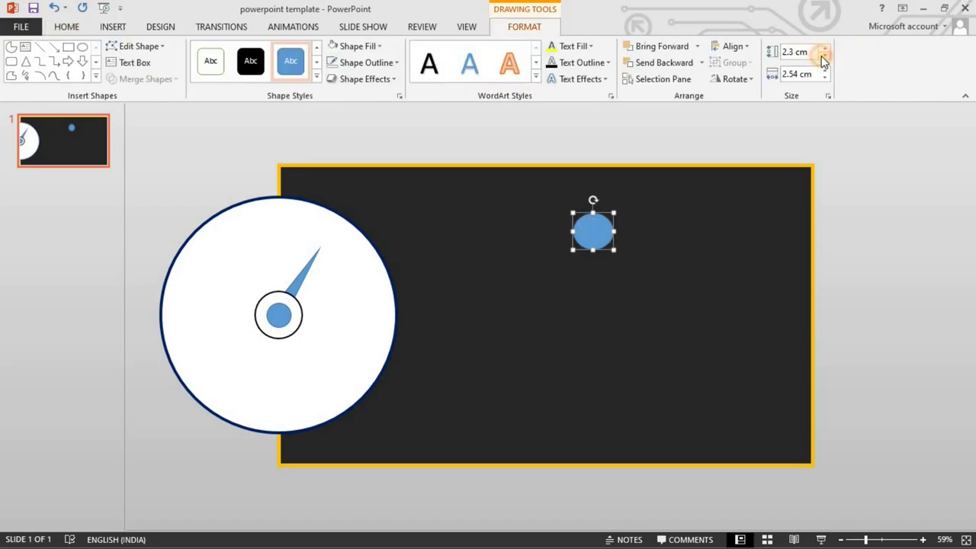
pyautogui.click(822, 56)
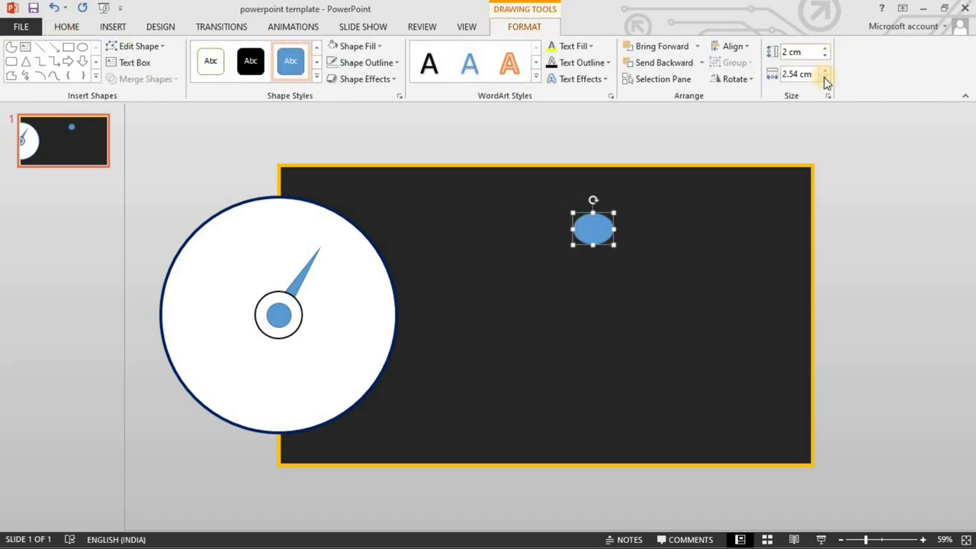
pyautogui.click(824, 78)
pyautogui.click(825, 78)
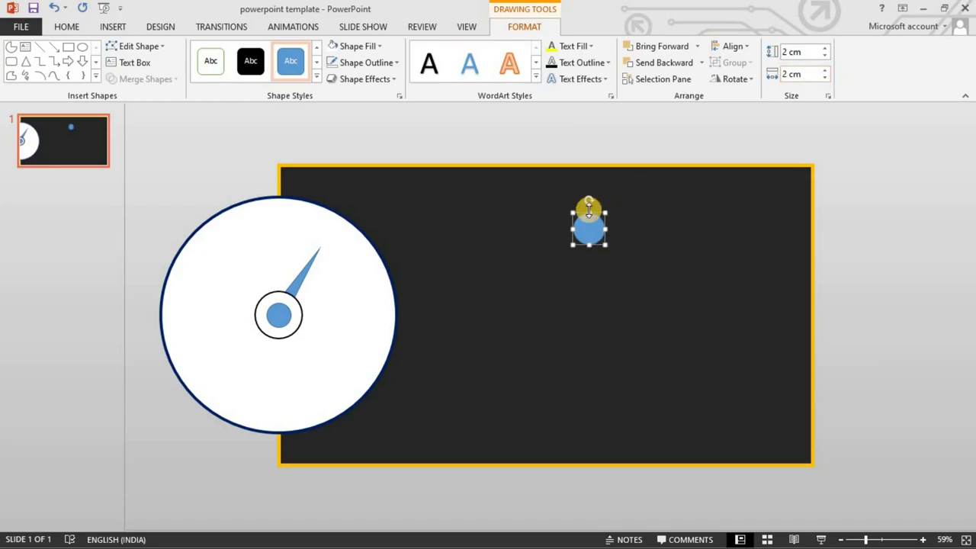
pyautogui.moveTo(586, 224)
pyautogui.mouseDown()
pyautogui.moveTo(358, 212)
pyautogui.moveTo(341, 222)
pyautogui.mouseUp()
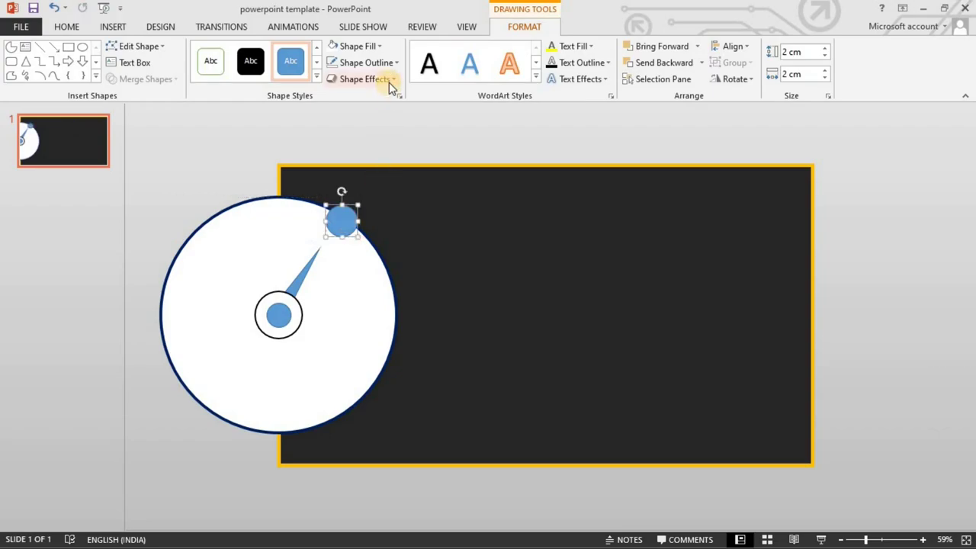
# Give the small circle a white fill and a black, 6 pt dashed outline
pyautogui.click(357, 45)
pyautogui.click(332, 74)
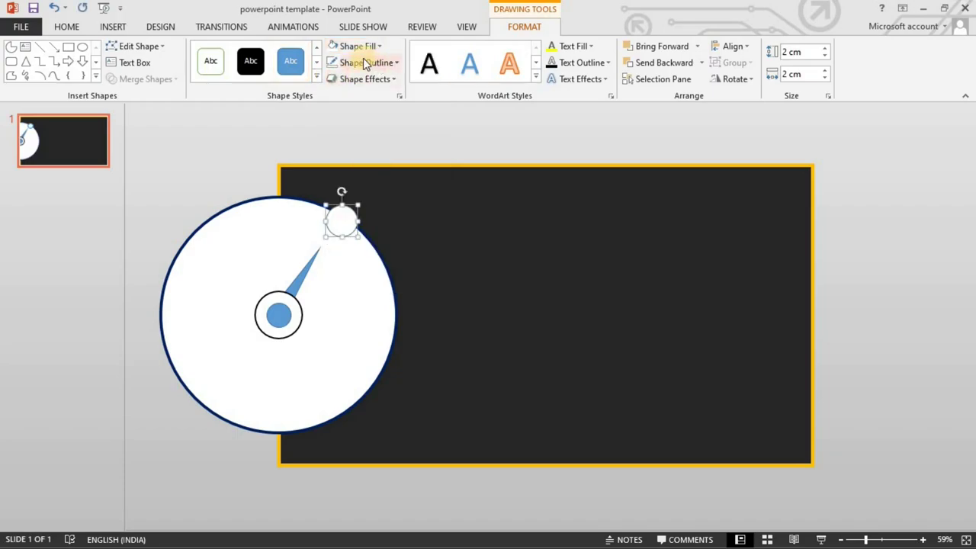
pyautogui.click(363, 61)
pyautogui.click(339, 93)
pyautogui.click(374, 66)
pyautogui.moveTo(432, 270)
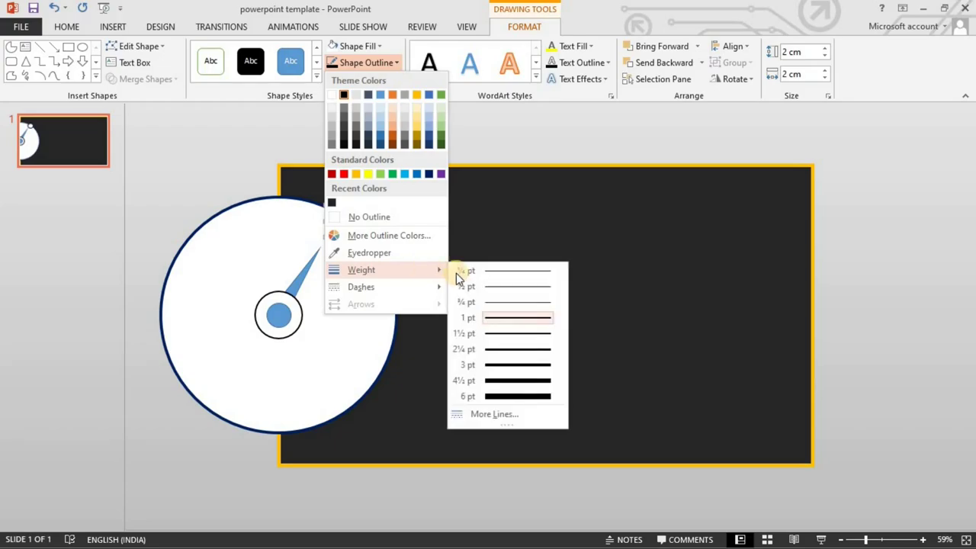
pyautogui.click(508, 402)
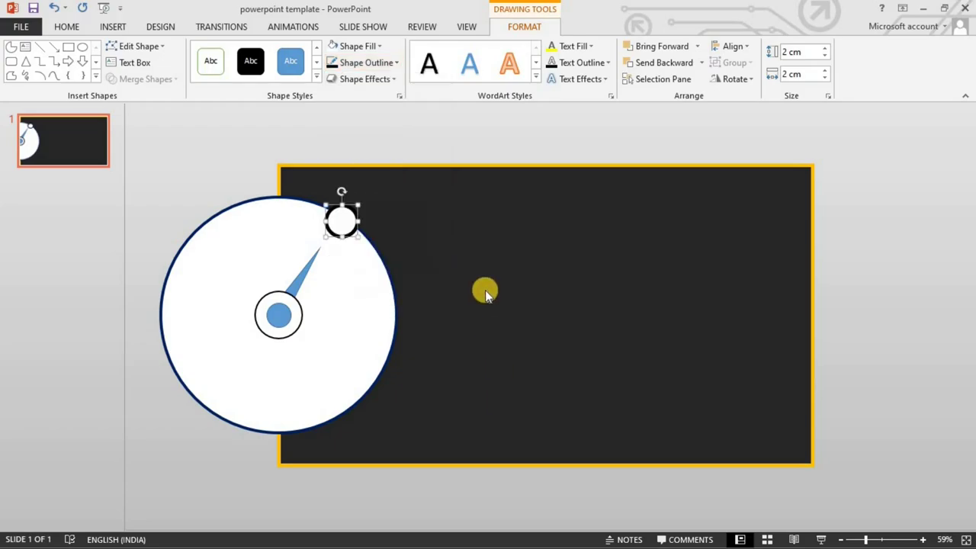
pyautogui.click(373, 66)
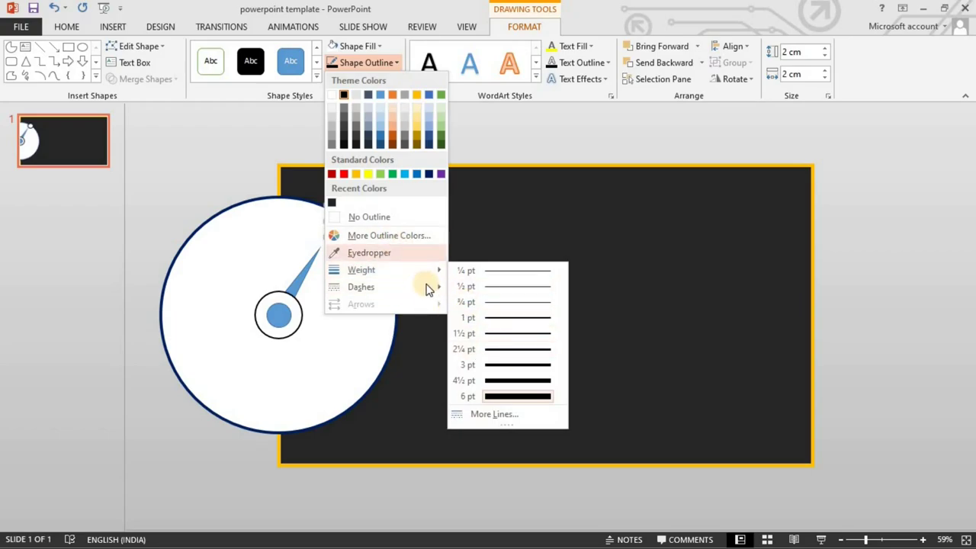
pyautogui.moveTo(428, 288)
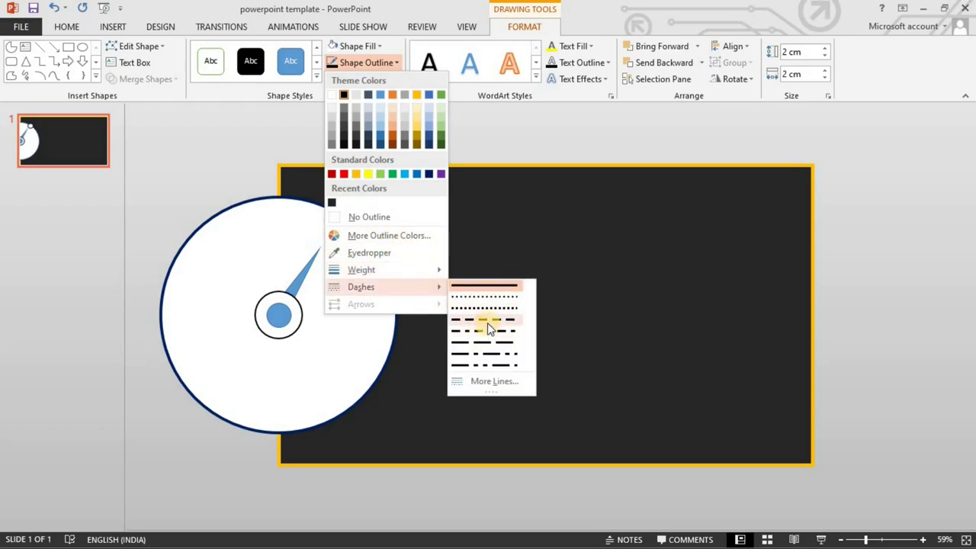
pyautogui.click(487, 322)
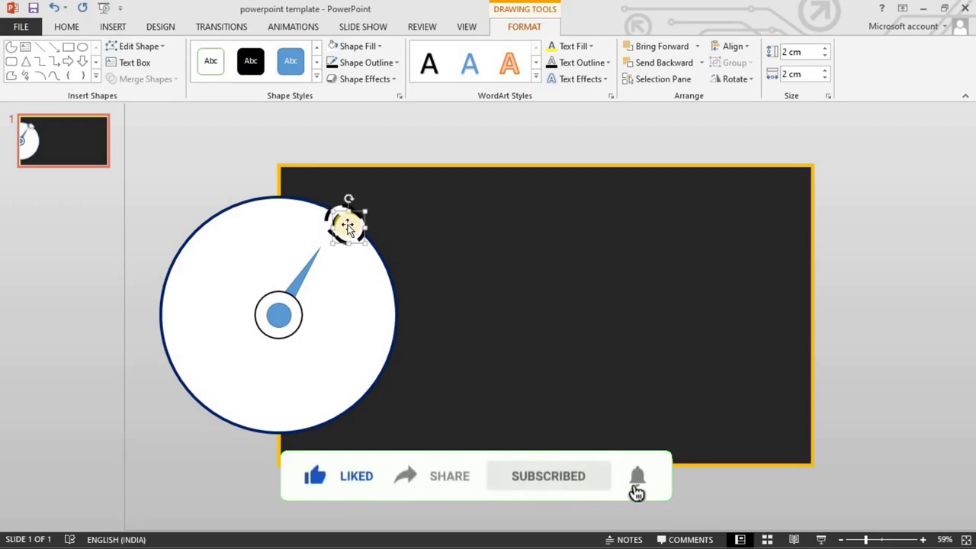
# Place three copies of the dashed 2 cm circle along the dial's right rim as four evenly spaced markers
pyautogui.moveTo(348, 227)
pyautogui.keyDown('ctrl'); pyautogui.mouseDown()
pyautogui.moveTo(435, 364)
pyautogui.moveTo(373, 382)
pyautogui.moveTo(380, 374)
pyautogui.moveTo(345, 425)
pyautogui.mouseUp(); pyautogui.keyUp('ctrl')
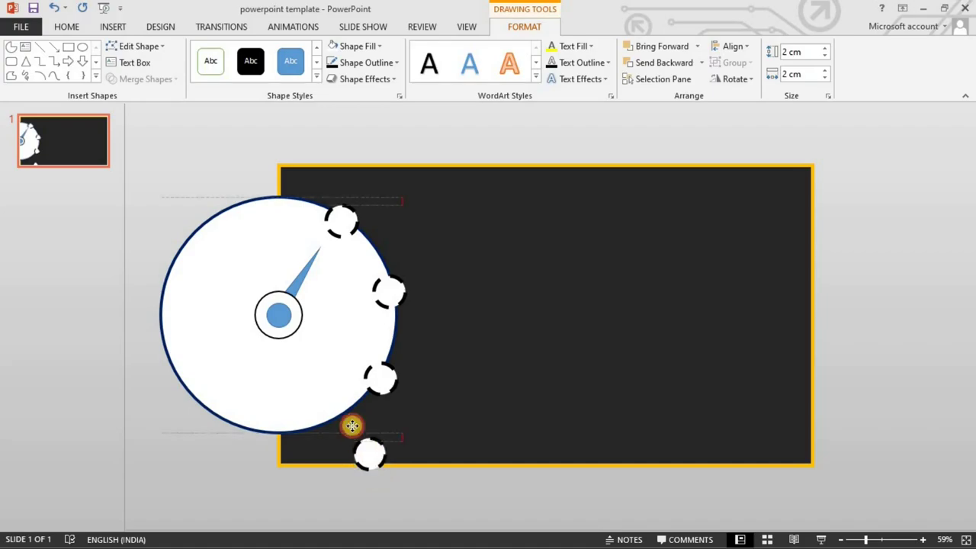
pyautogui.moveTo(345, 425); pyautogui.dragTo(341, 424)
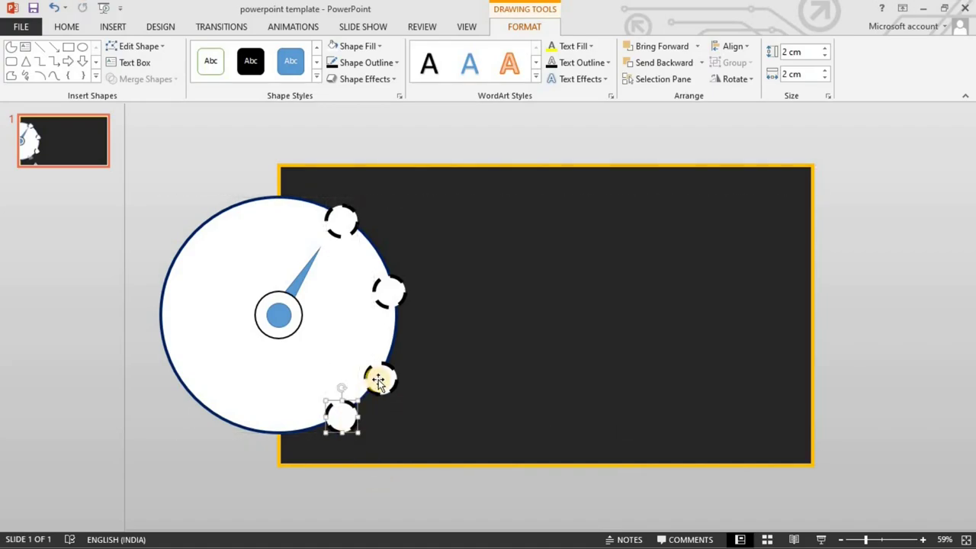
pyautogui.moveTo(382, 383); pyautogui.dragTo(389, 364)
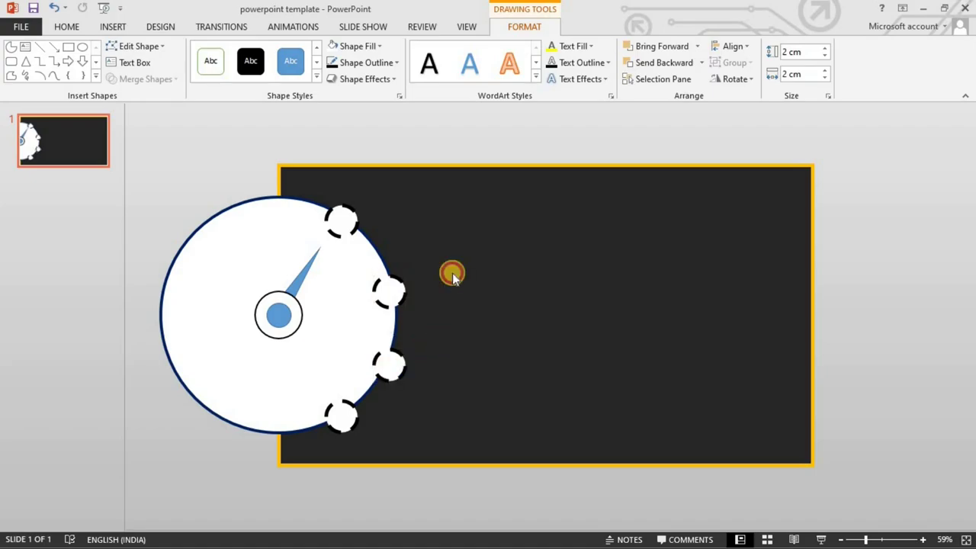
pyautogui.click(487, 215)
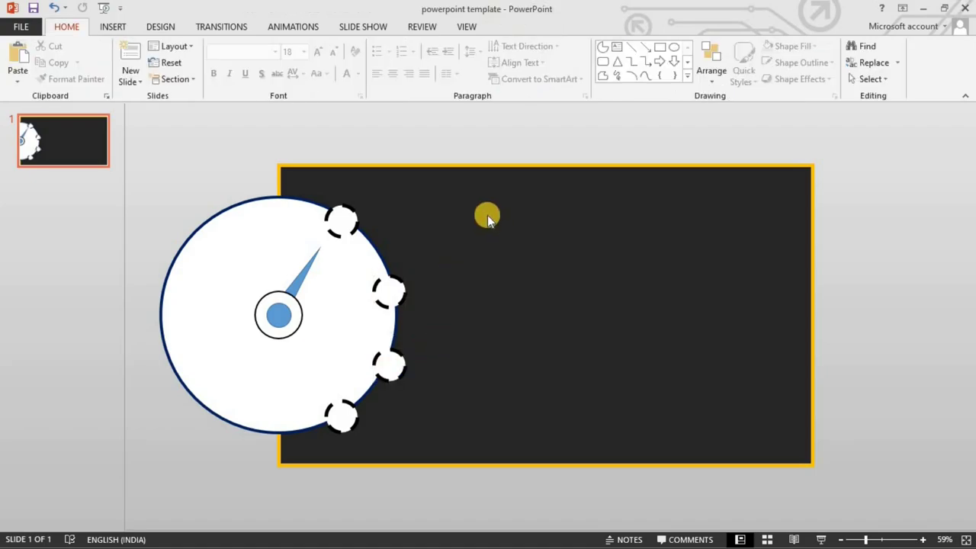
pyautogui.click(350, 222)
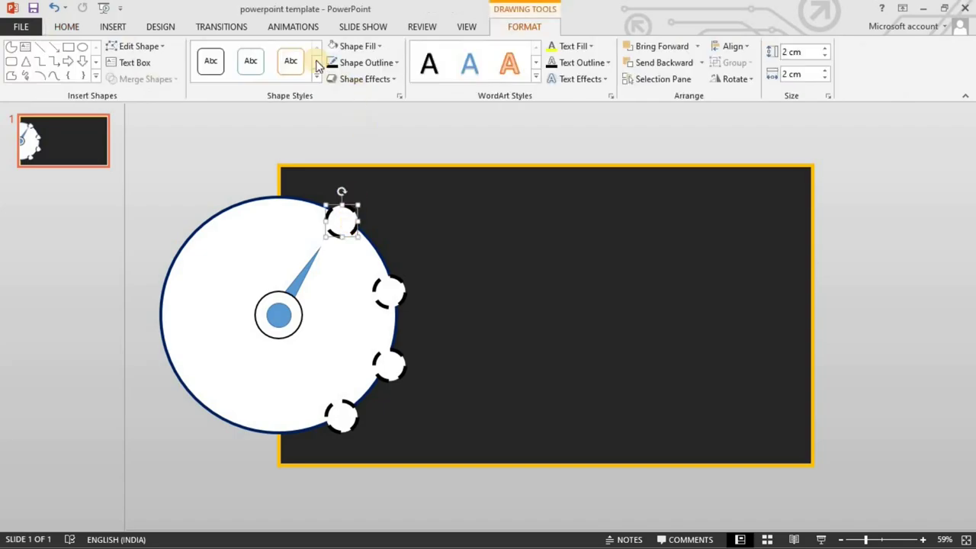
# Apply the Spin emphasis animation to the top dashed circle
pyautogui.click(298, 29)
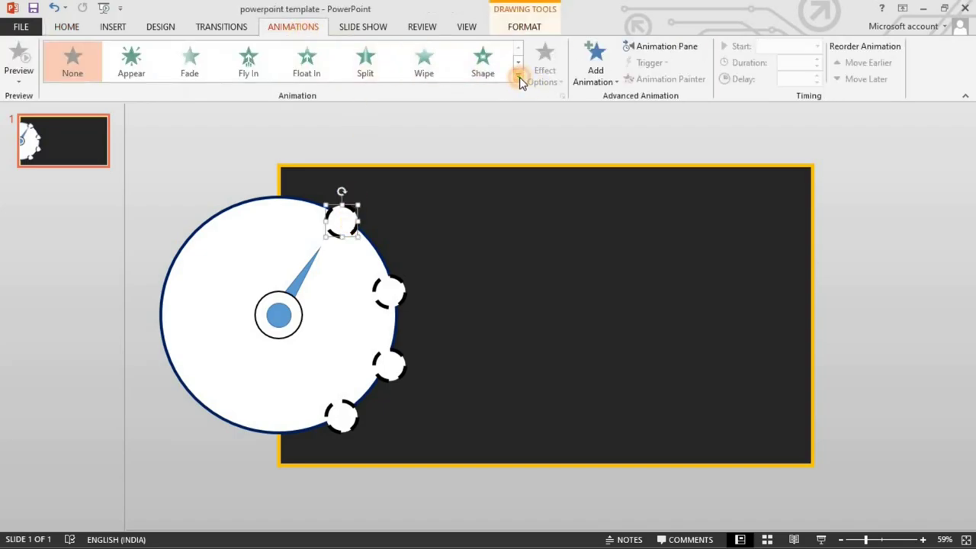
pyautogui.click(519, 78)
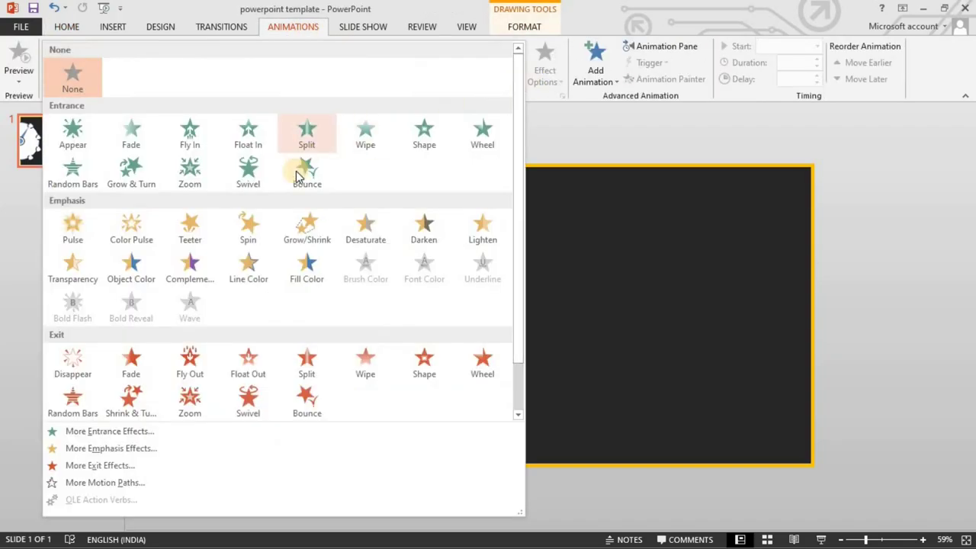
pyautogui.click(264, 239)
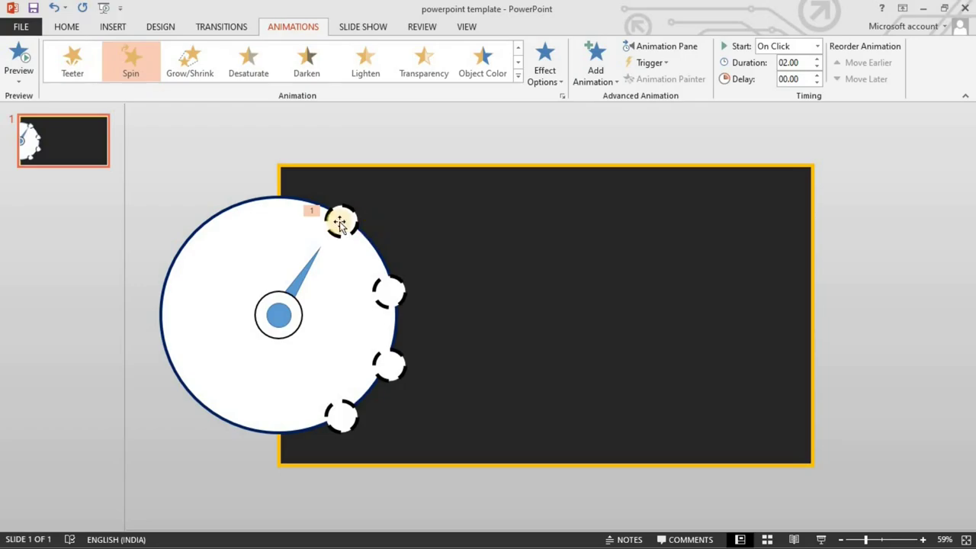
pyautogui.moveTo(339, 222)
pyautogui.mouseDown()
pyautogui.moveTo(339, 236)
pyautogui.moveTo(332, 223)
pyautogui.mouseUp()
# Open the Timing settings for the Oval 8 Spin animation from the Animation Pane
pyautogui.click(681, 49)
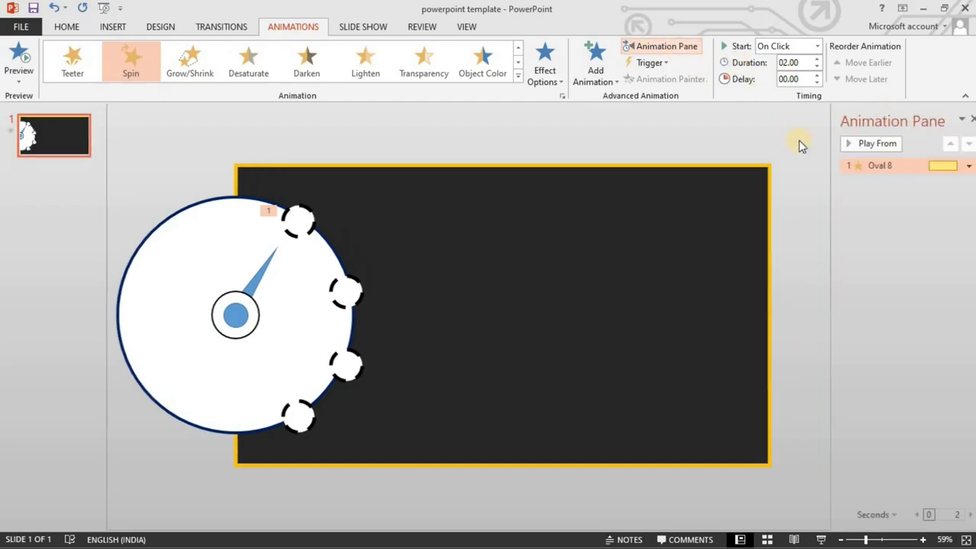
pyautogui.click(872, 165)
pyautogui.rightClick(872, 165)
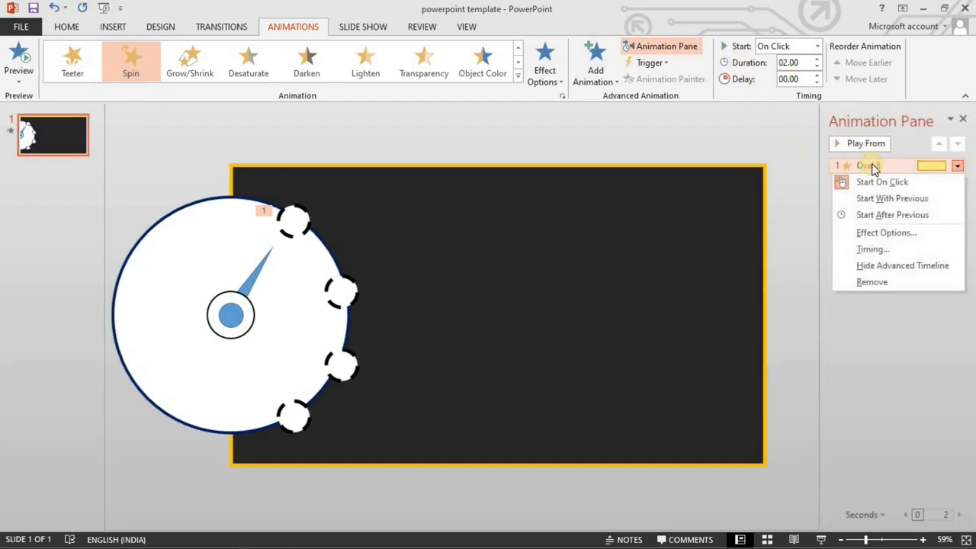
pyautogui.click(874, 250)
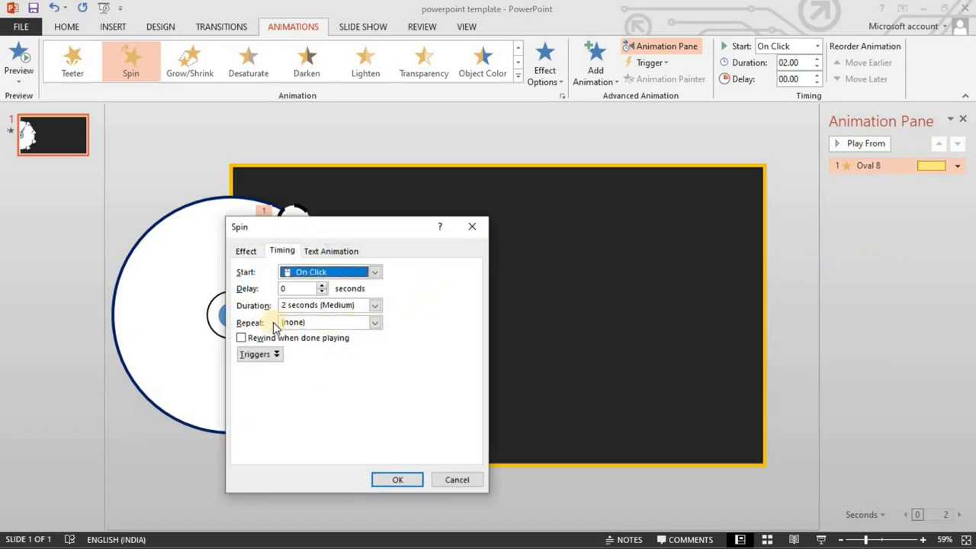
# Set the top circle's Spin to repeat Until End of Slide and confirm the dialog
pyautogui.click(375, 326)
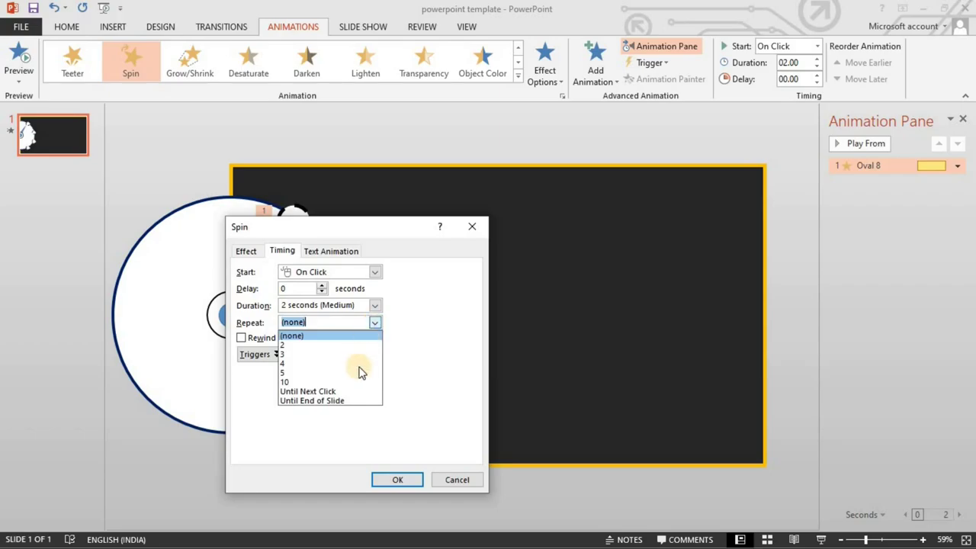
pyautogui.click(345, 402)
pyautogui.click(398, 480)
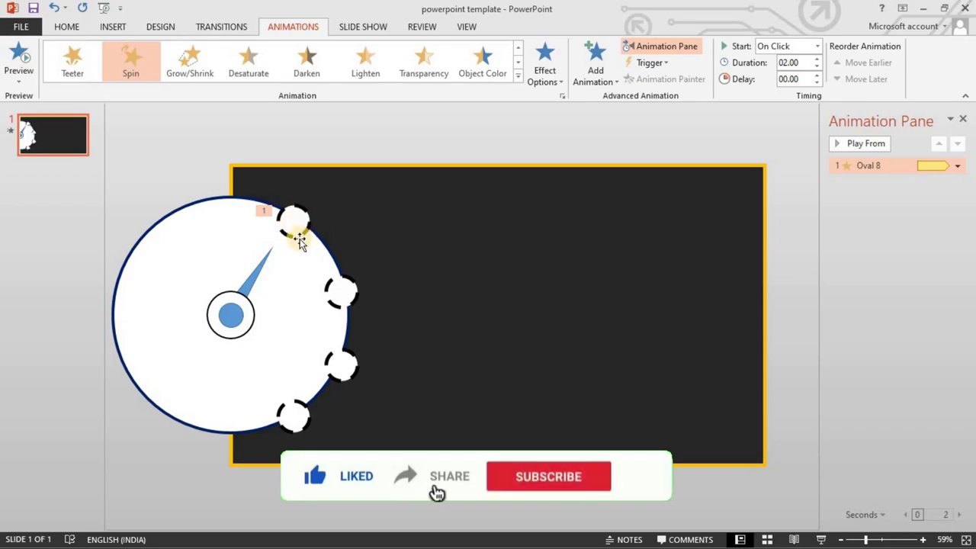
pyautogui.click(367, 214)
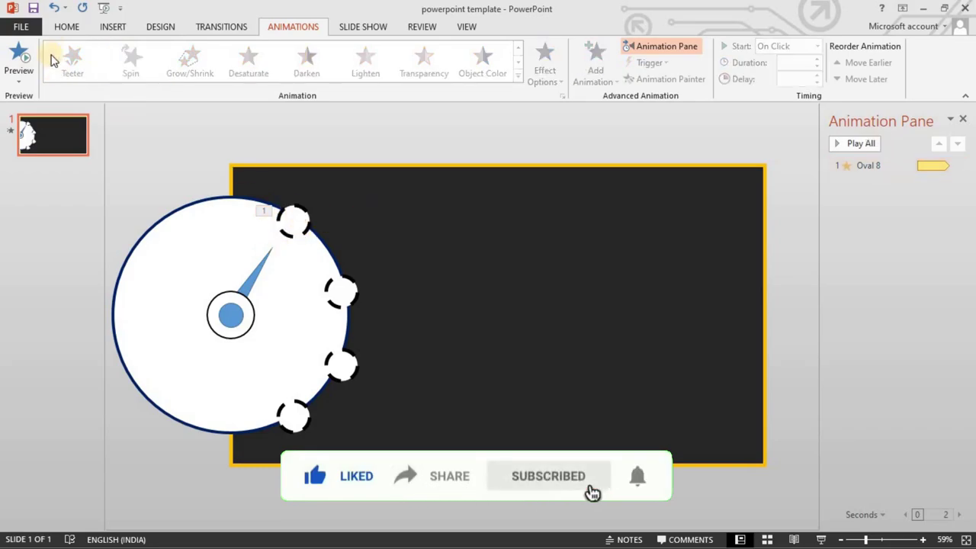
# Draw a 1 cm by 1 cm circle and move it into the top dashed ring
pyautogui.click(66, 26)
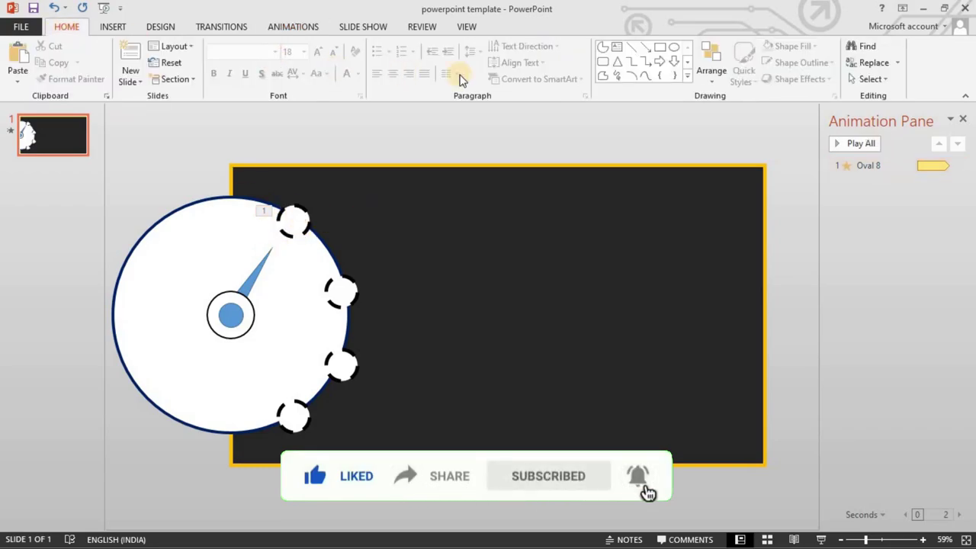
pyautogui.click(675, 48)
pyautogui.moveTo(582, 196); pyautogui.dragTo(624, 238)
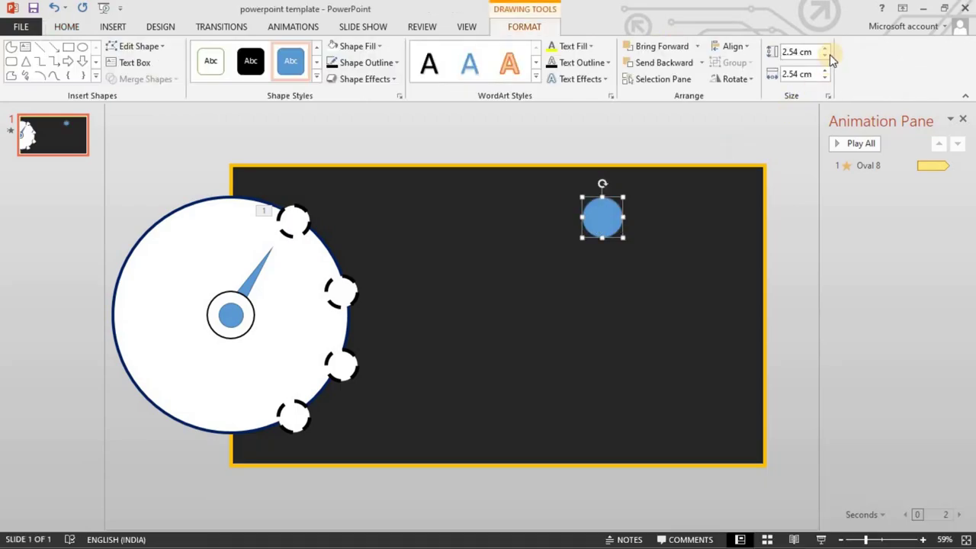
pyautogui.click(813, 53)
pyautogui.write('1')
pyautogui.click(801, 73)
pyautogui.write('1')
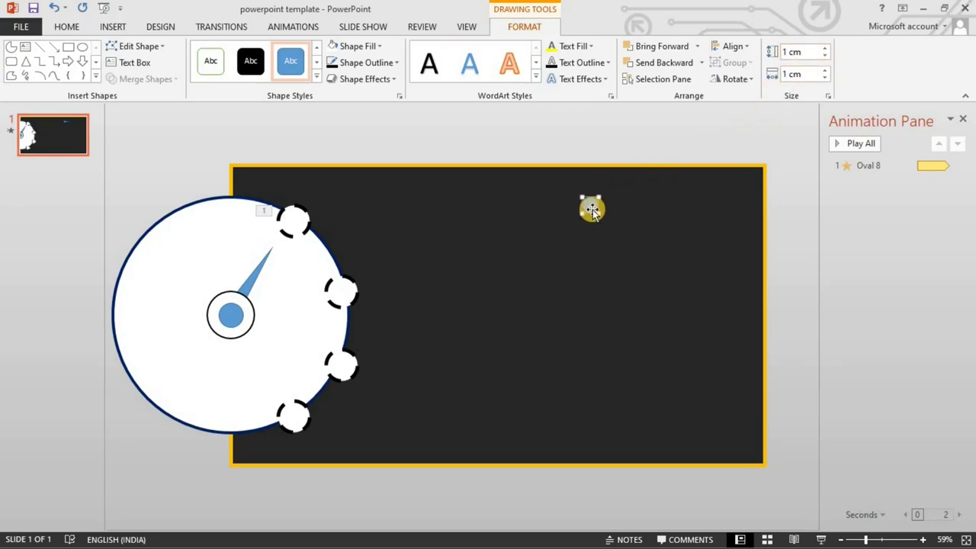
pyautogui.moveTo(601, 206); pyautogui.dragTo(295, 222)
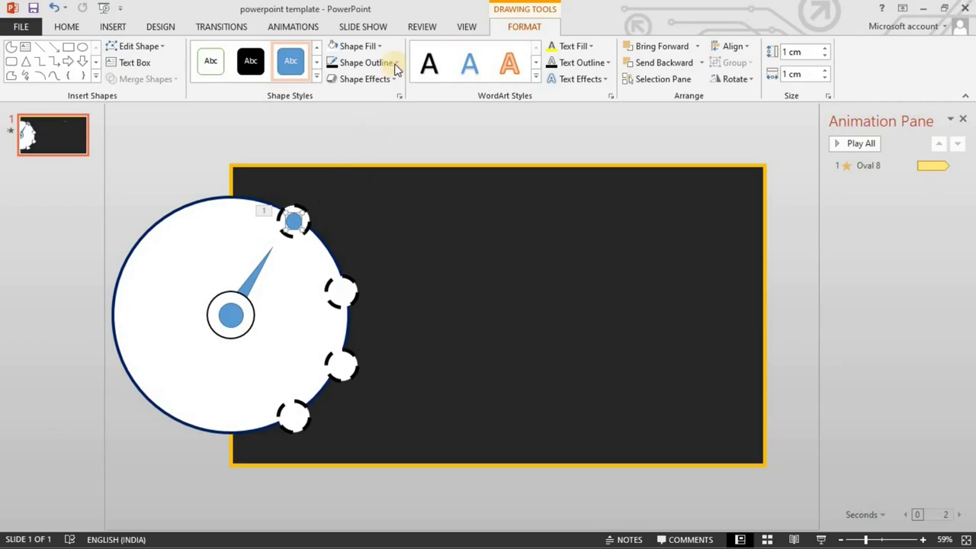
# Fill the small circle dark blue and give it a matching outline colour
pyautogui.click(357, 46)
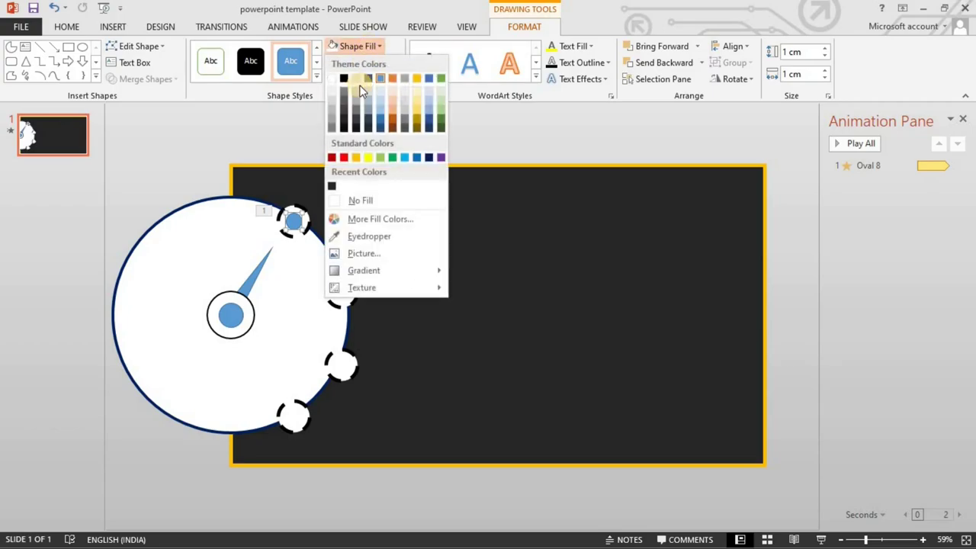
pyautogui.click(430, 158)
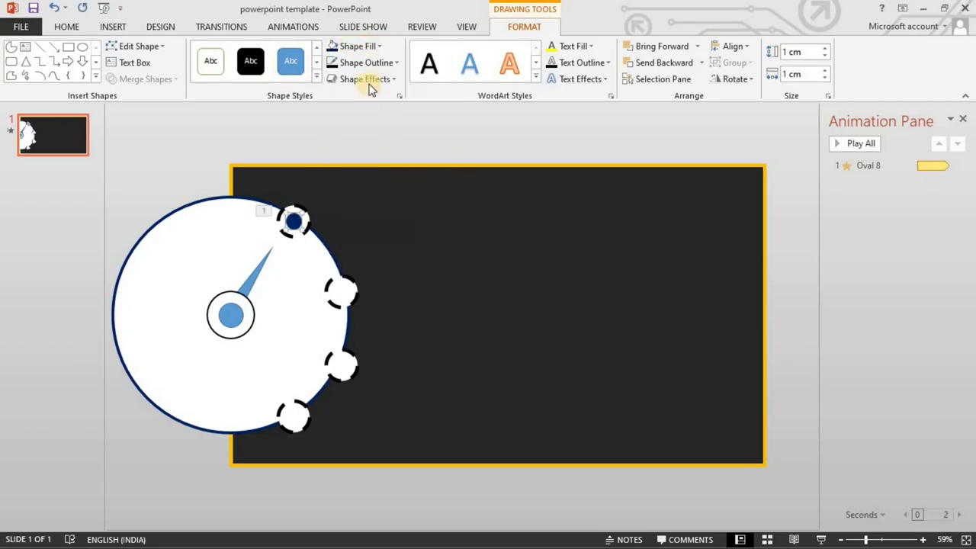
pyautogui.click(373, 63)
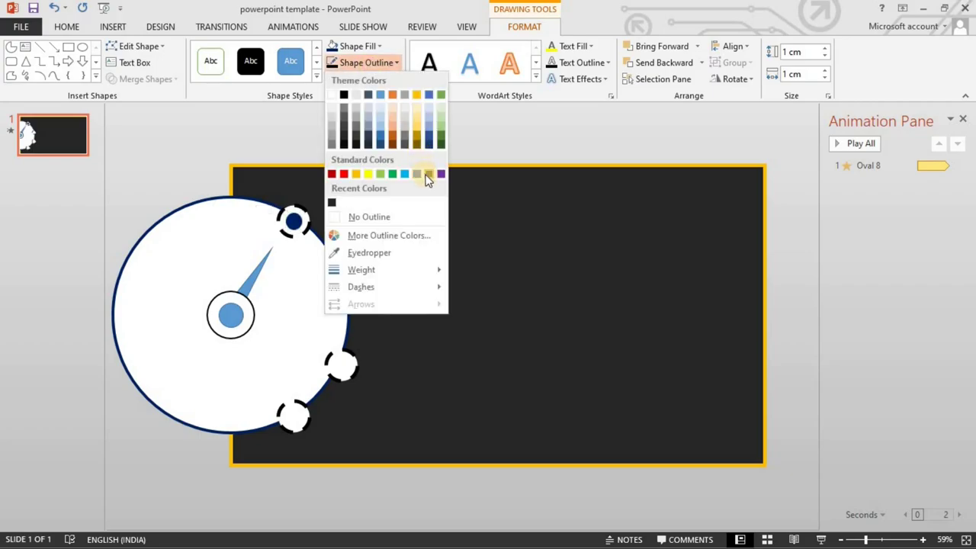
pyautogui.click(431, 175)
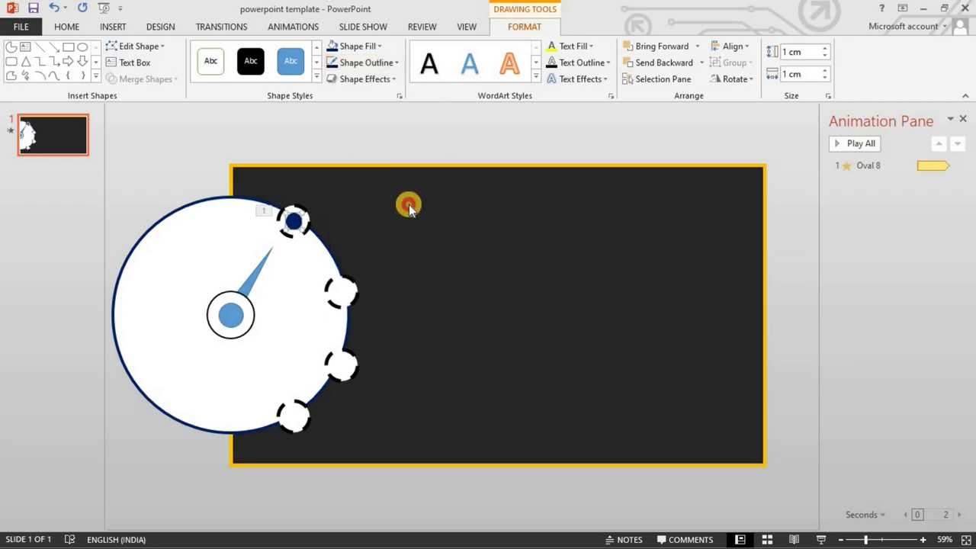
pyautogui.click(409, 206)
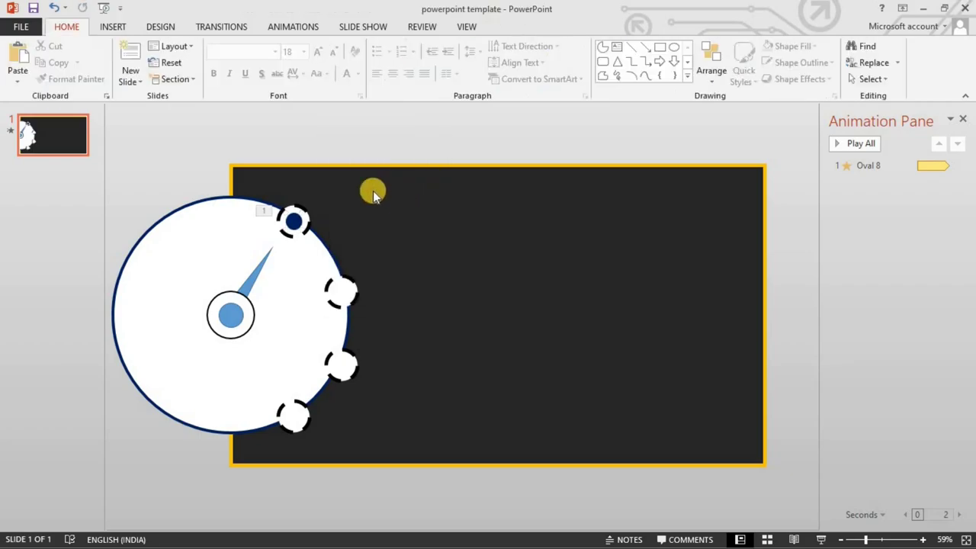
# Copy the blue dot into the second and third rings, centring it with Align Center
pyautogui.click(293, 222)
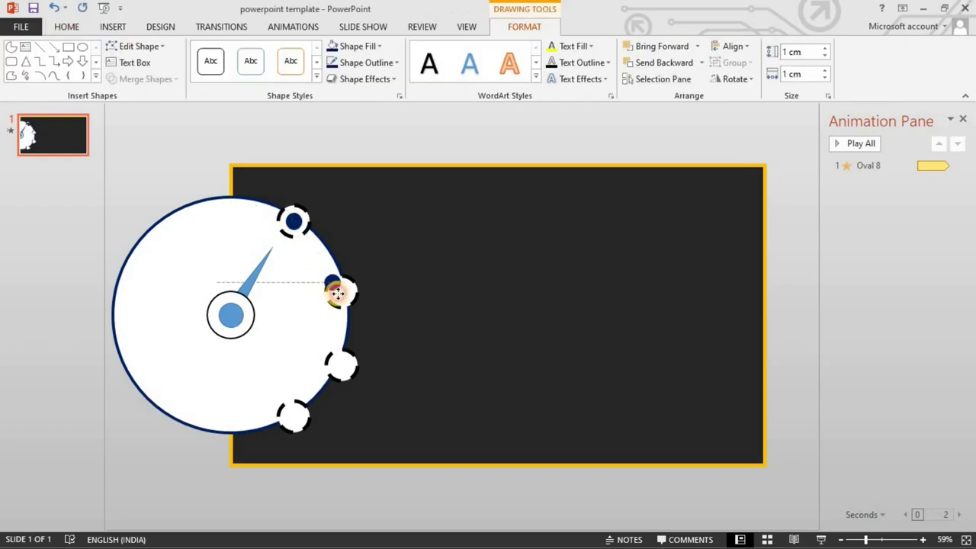
pyautogui.moveTo(341, 289); pyautogui.dragTo(341, 292)
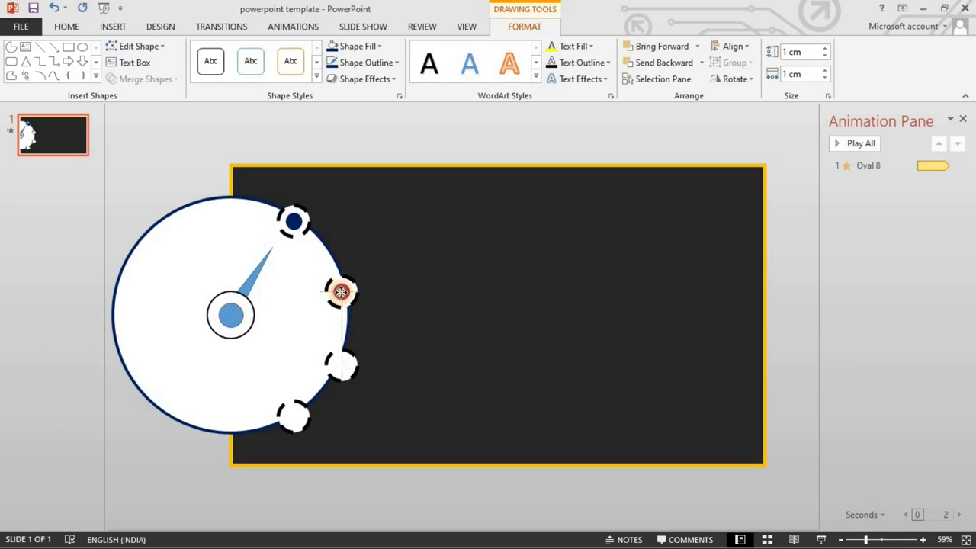
pyautogui.moveTo(340, 291)
pyautogui.mouseDown()
pyautogui.moveTo(392, 364)
pyautogui.moveTo(345, 368)
pyautogui.mouseUp()
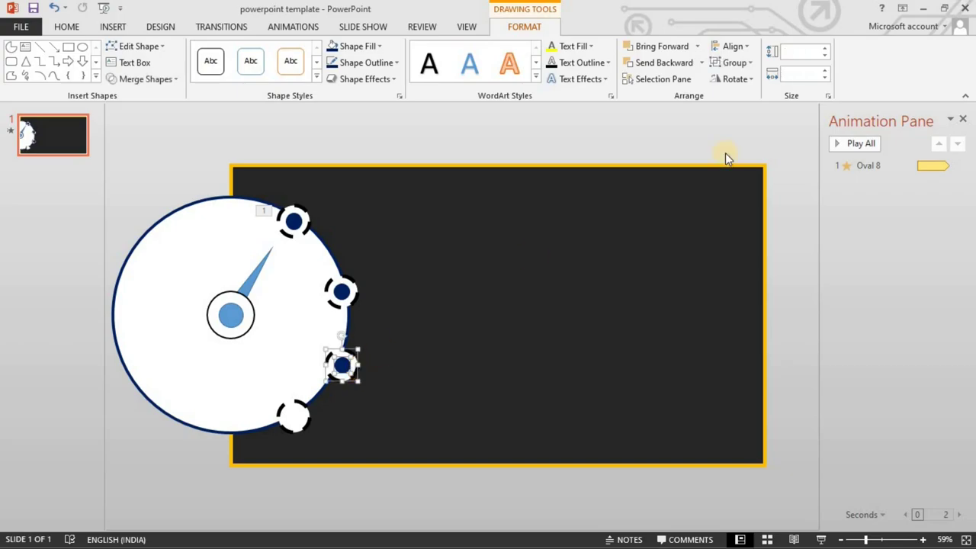
pyautogui.click(733, 46)
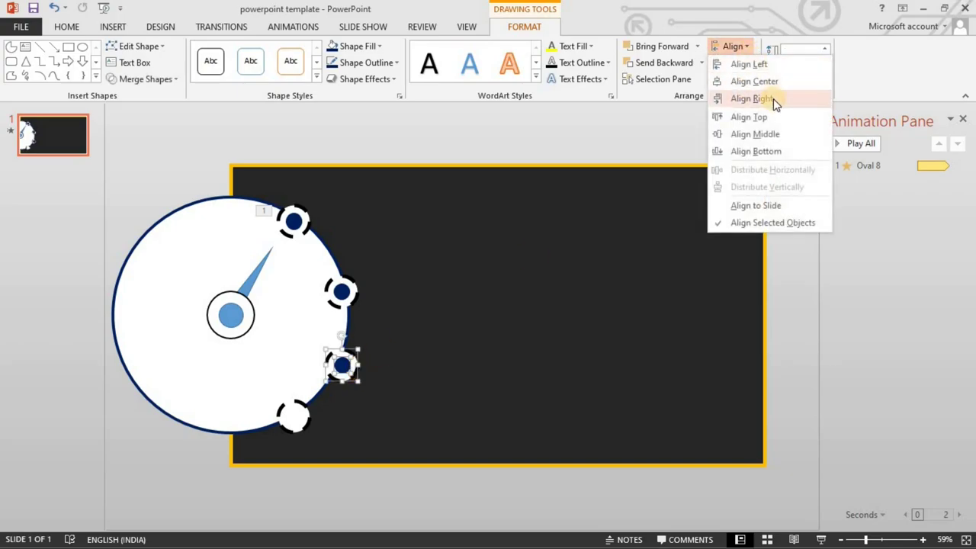
pyautogui.click(767, 82)
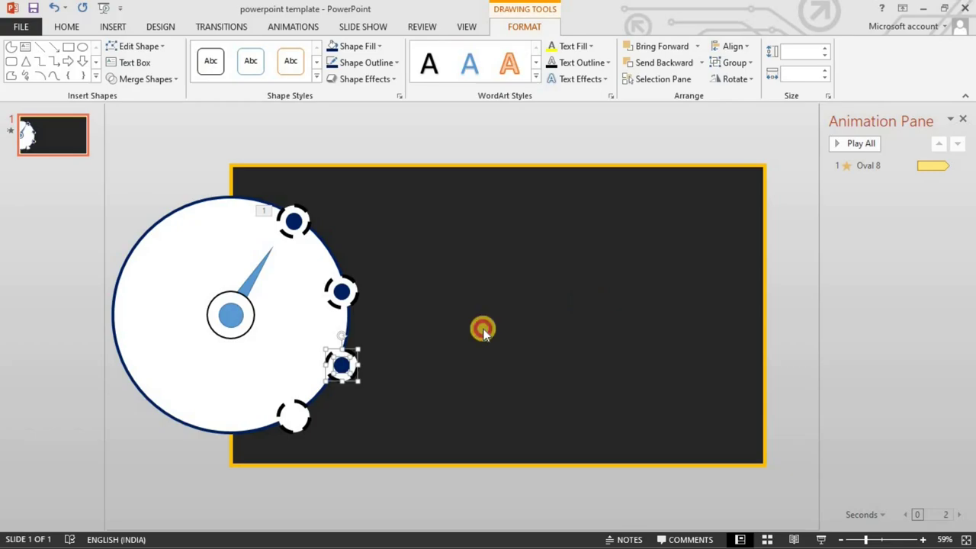
pyautogui.click(482, 329)
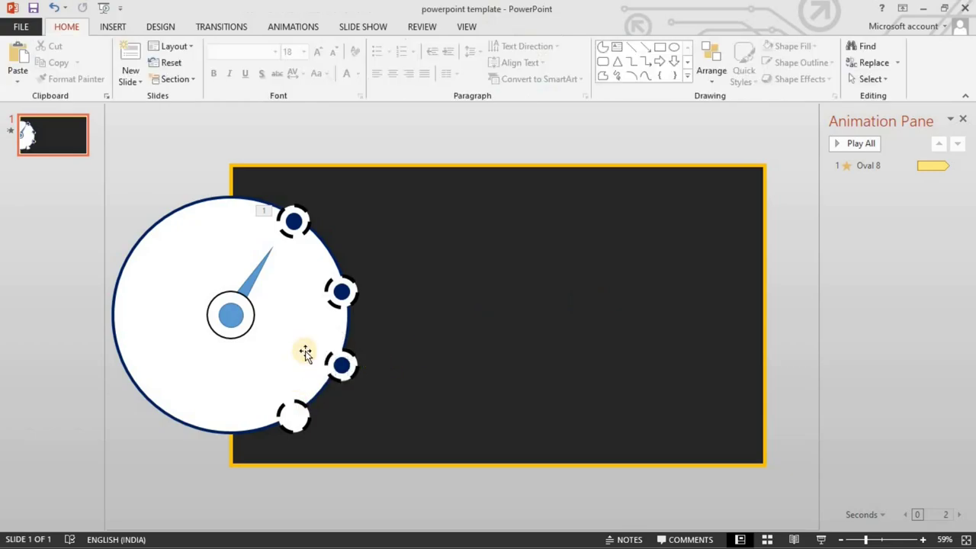
# Copy the dot into the bottom ring and align it with that ring
pyautogui.click(346, 369)
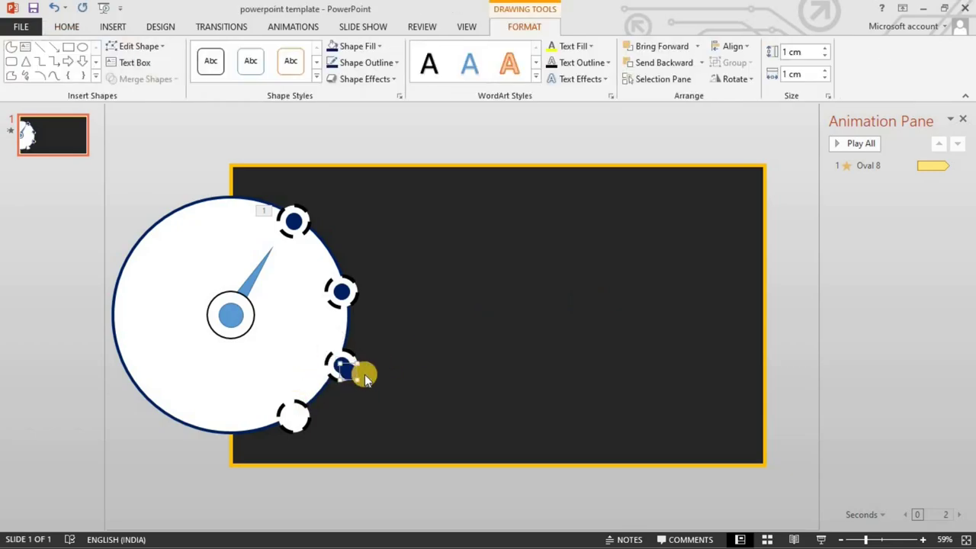
pyautogui.moveTo(365, 375); pyautogui.dragTo(298, 417)
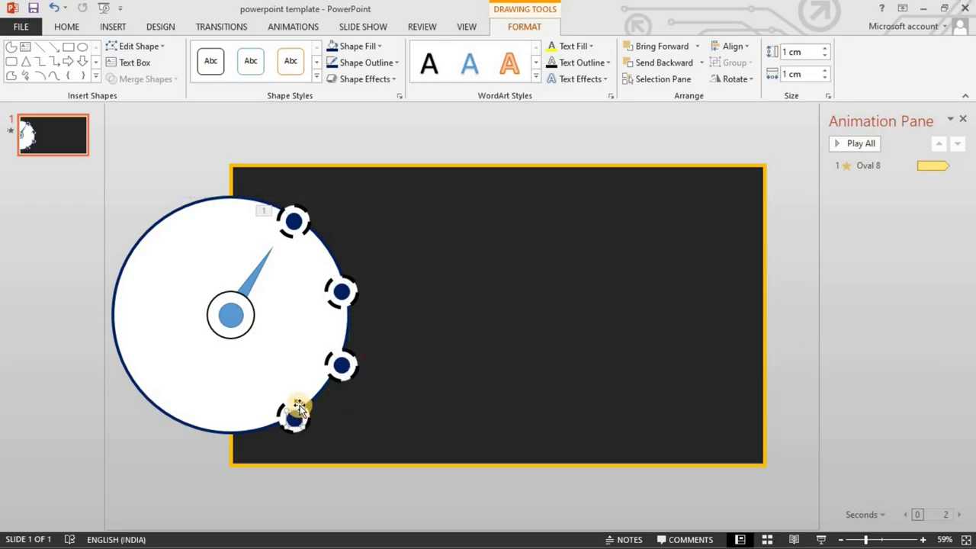
pyautogui.click(294, 418)
pyautogui.click(295, 404)
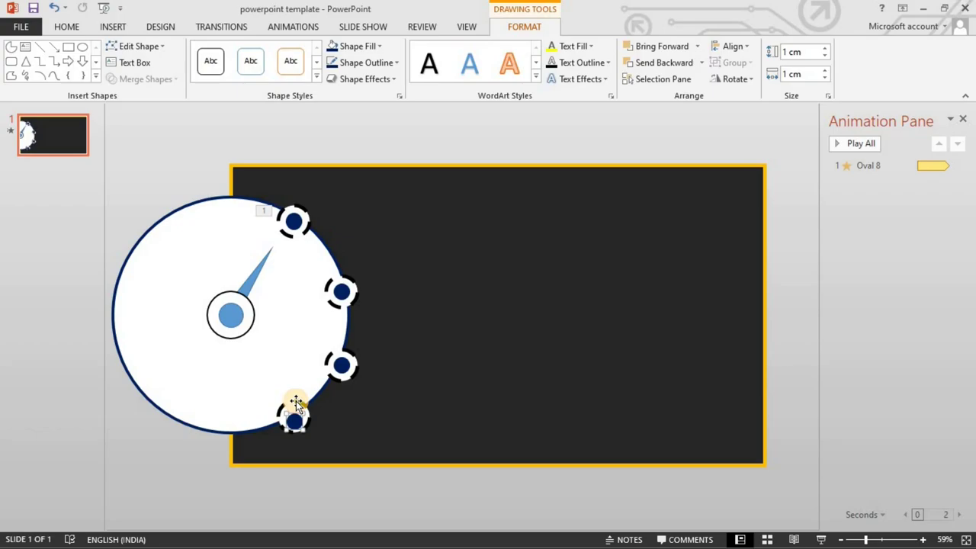
pyautogui.keyDown('shift'); pyautogui.click(296, 412); pyautogui.keyUp('shift')
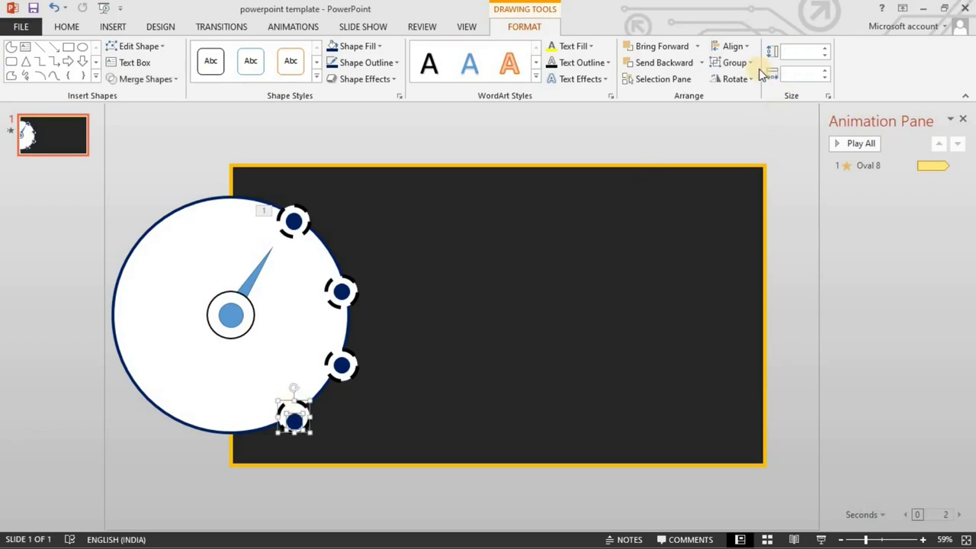
pyautogui.click(733, 47)
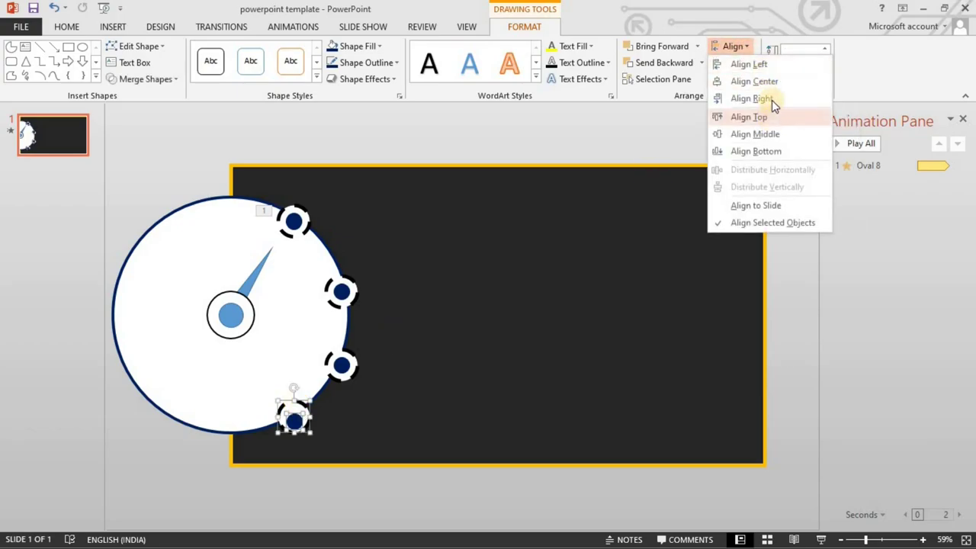
pyautogui.click(620, 246)
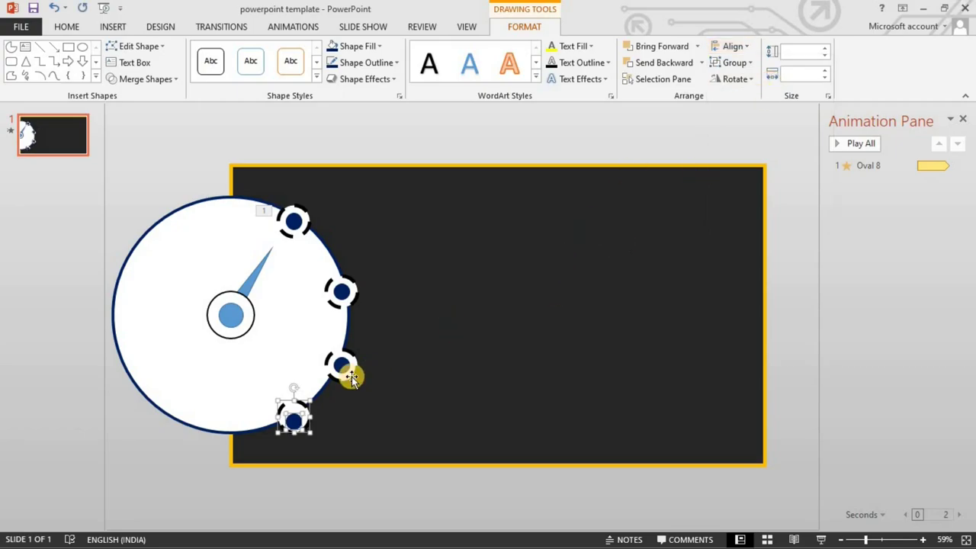
pyautogui.click(313, 412)
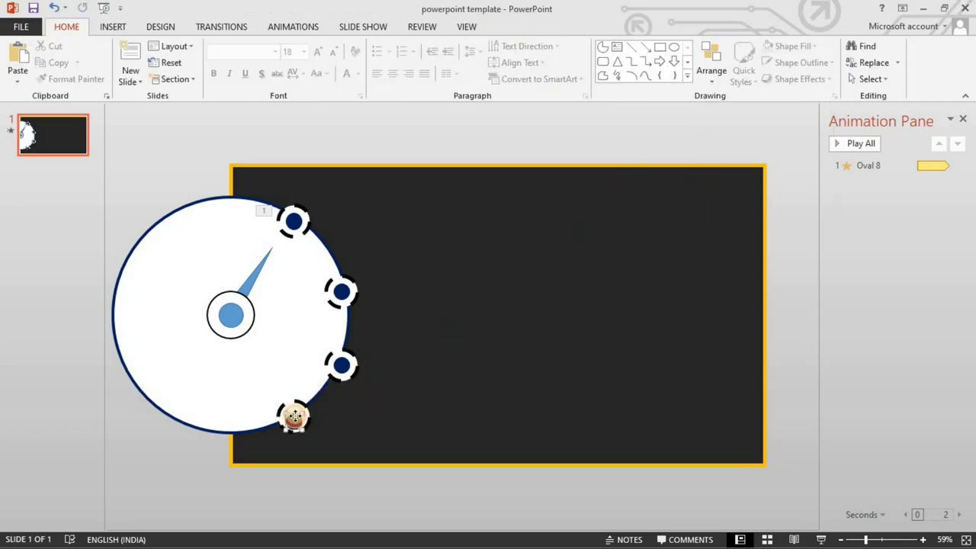
# Nudge the bottom dot until it sits centred in its ring
pyautogui.click(293, 414)
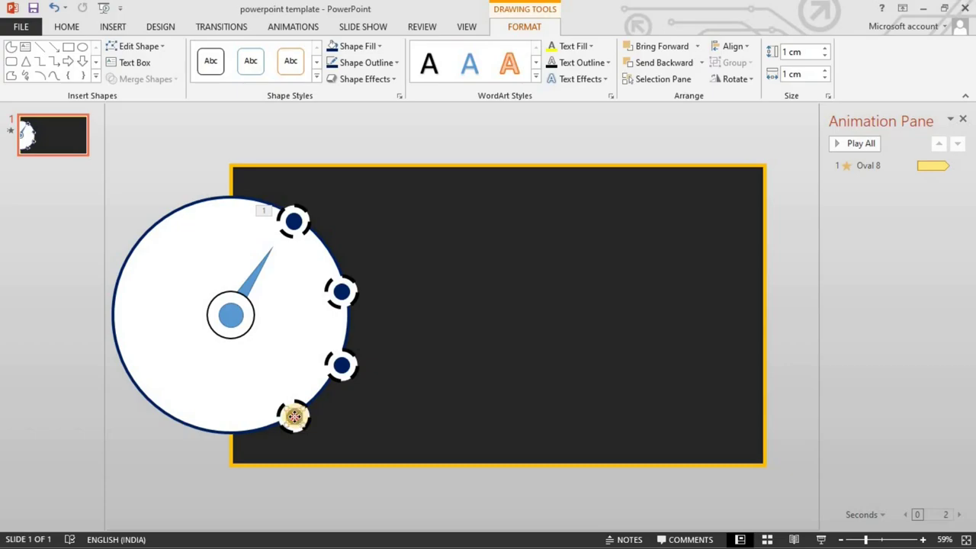
pyautogui.moveTo(295, 417); pyautogui.dragTo(296, 415)
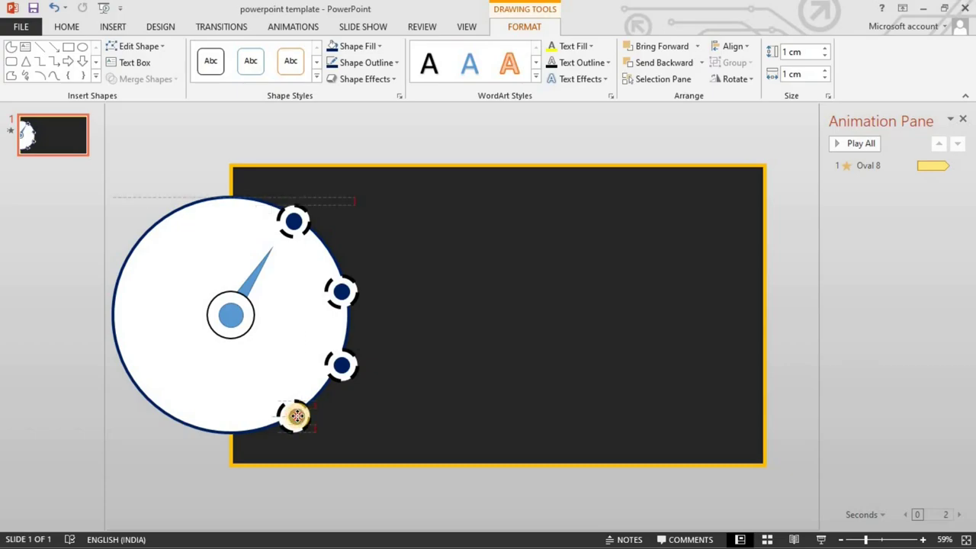
pyautogui.moveTo(296, 416); pyautogui.dragTo(294, 417)
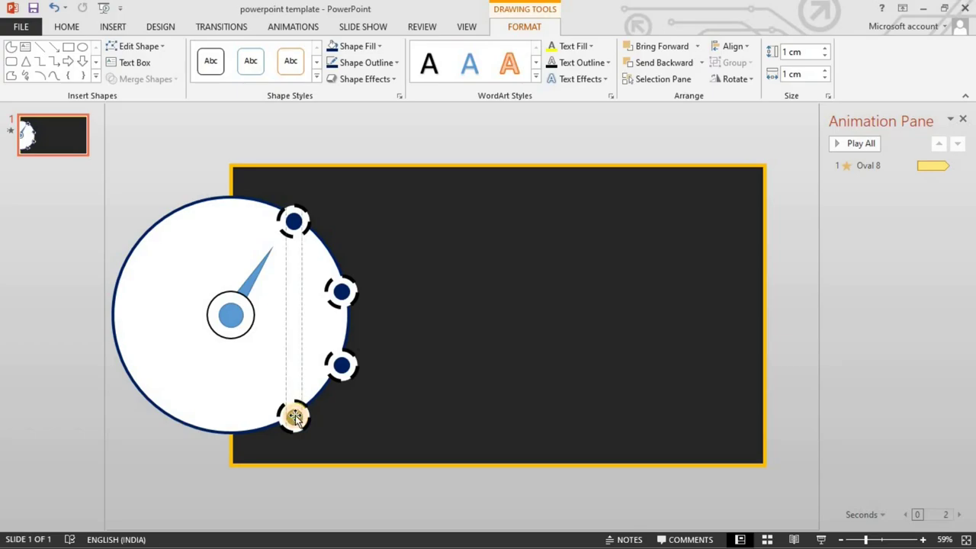
pyautogui.click(363, 395)
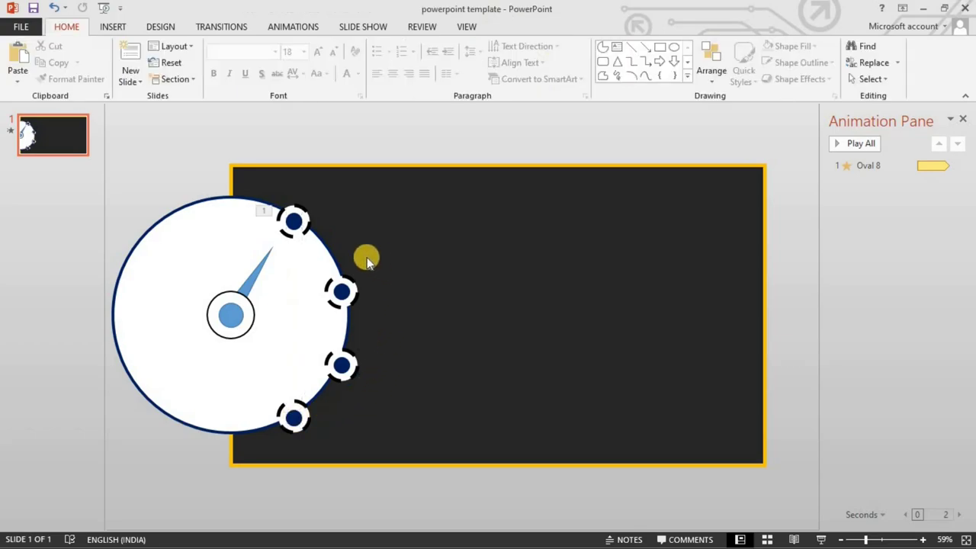
# Add an 'Add Your Text' text box beside the top dot in white, enlarged text
pyautogui.click(226, 454)
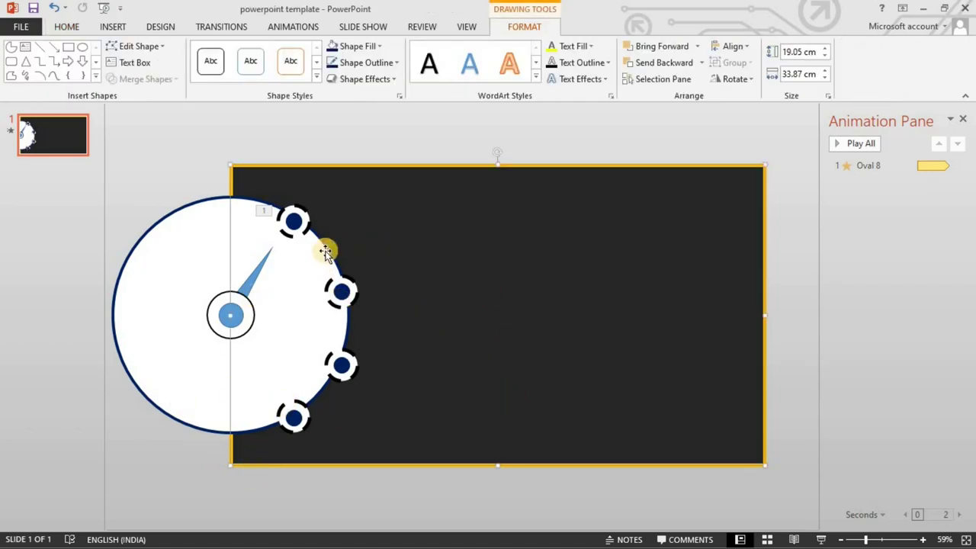
pyautogui.press('Escape')
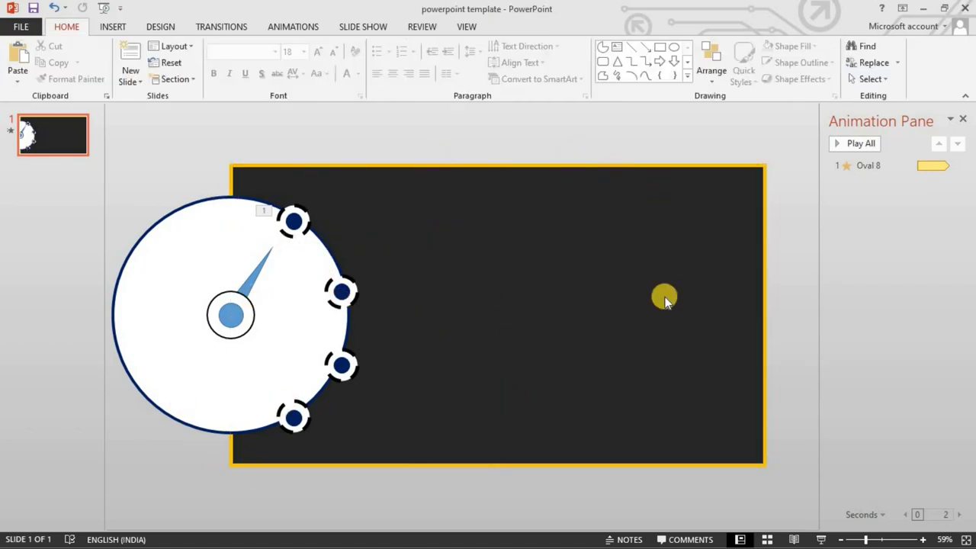
pyautogui.click(618, 51)
pyautogui.click(326, 213)
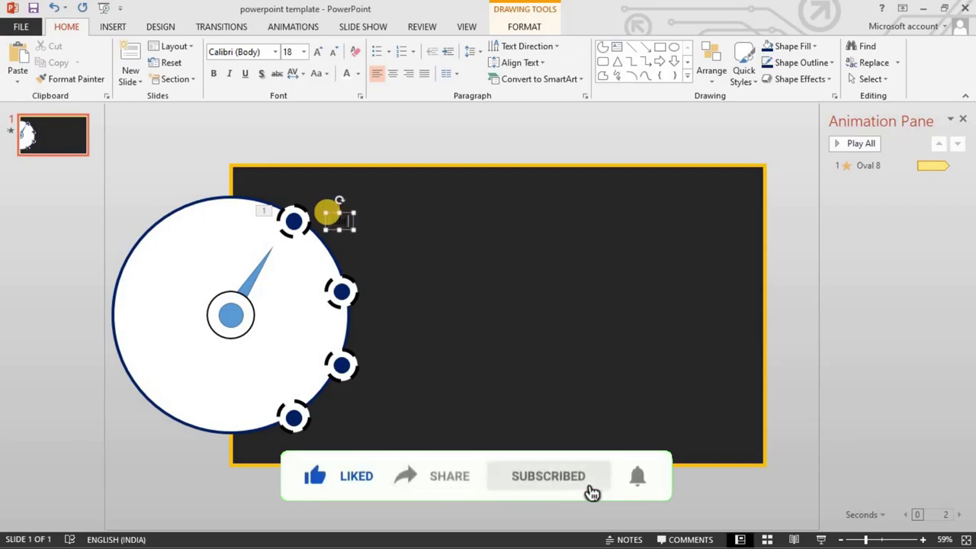
pyautogui.write('tour')
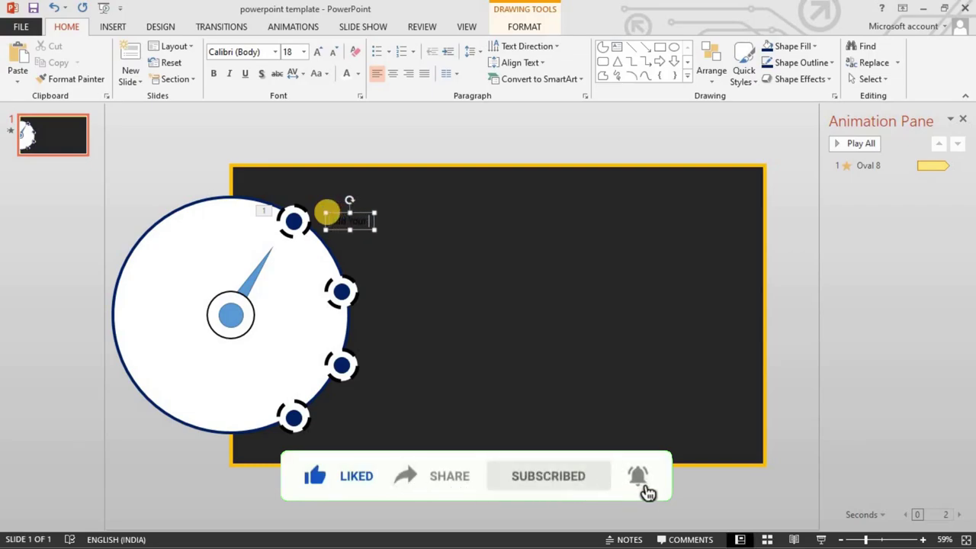
pyautogui.write(' Text')
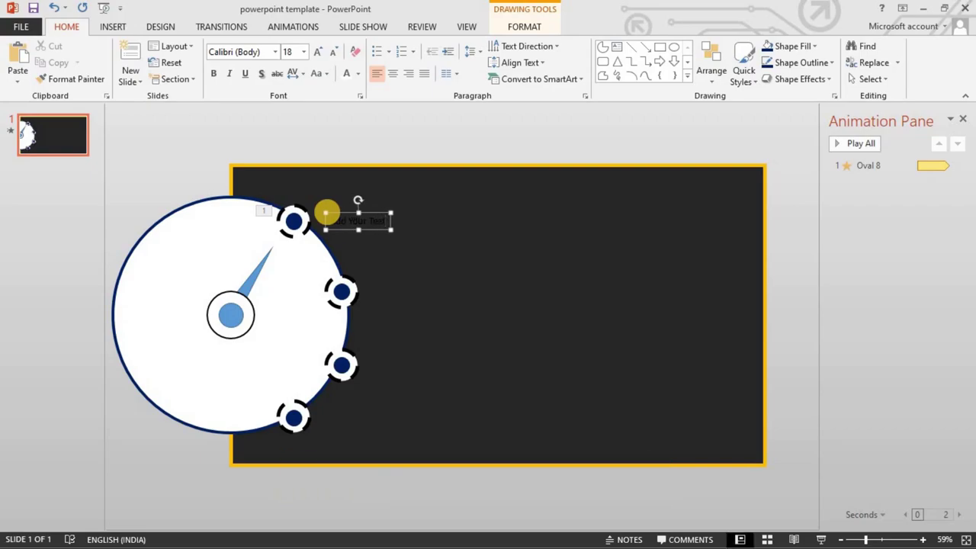
pyautogui.tripleClick(326, 213)
pyautogui.click(347, 74)
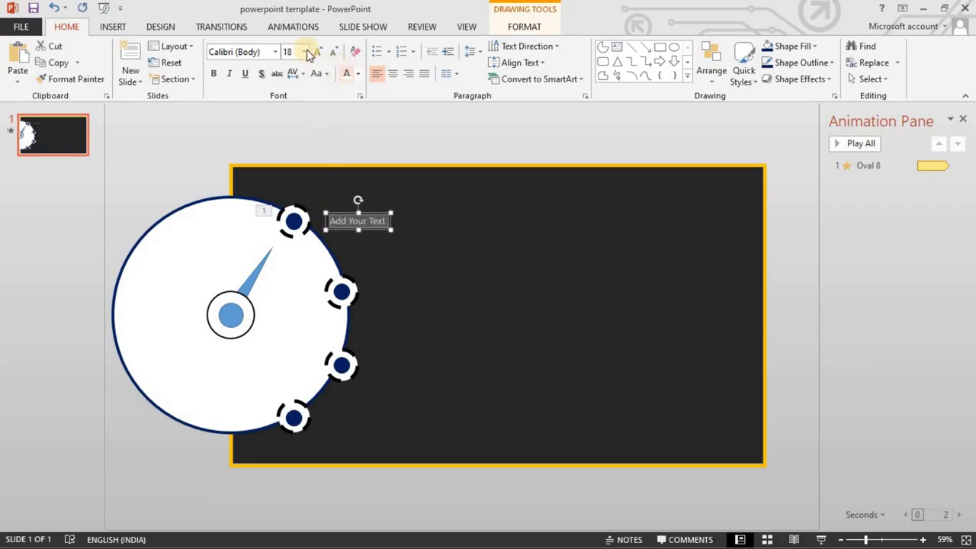
pyautogui.click(315, 51)
pyautogui.click(315, 52)
pyautogui.click(315, 52)
pyautogui.click(315, 52)
pyautogui.click(315, 52)
pyautogui.click(315, 52)
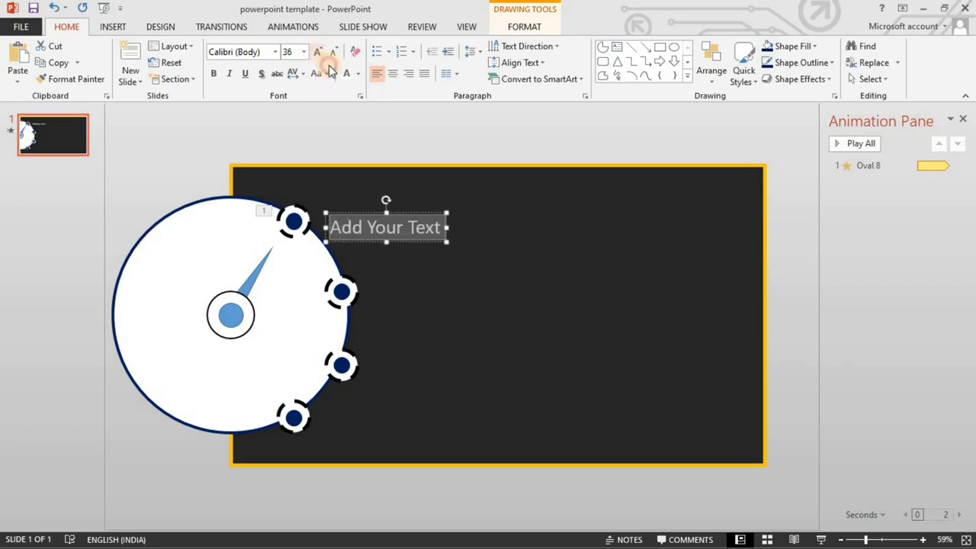
# Set the heading in Eras Bold ITC and nudge it into position
pyautogui.moveTo(406, 246); pyautogui.dragTo(403, 232)
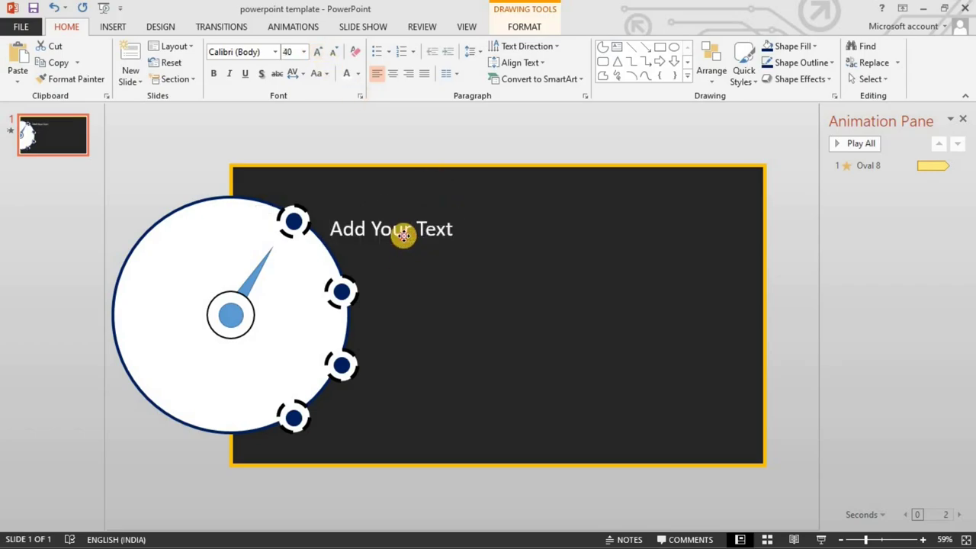
pyautogui.click(274, 52)
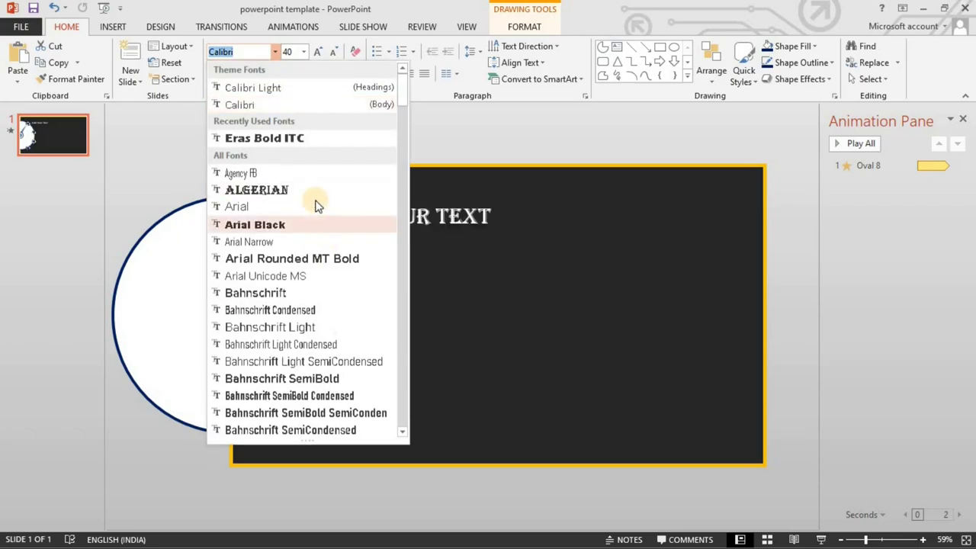
pyautogui.click(302, 140)
pyautogui.moveTo(439, 227); pyautogui.dragTo(441, 227)
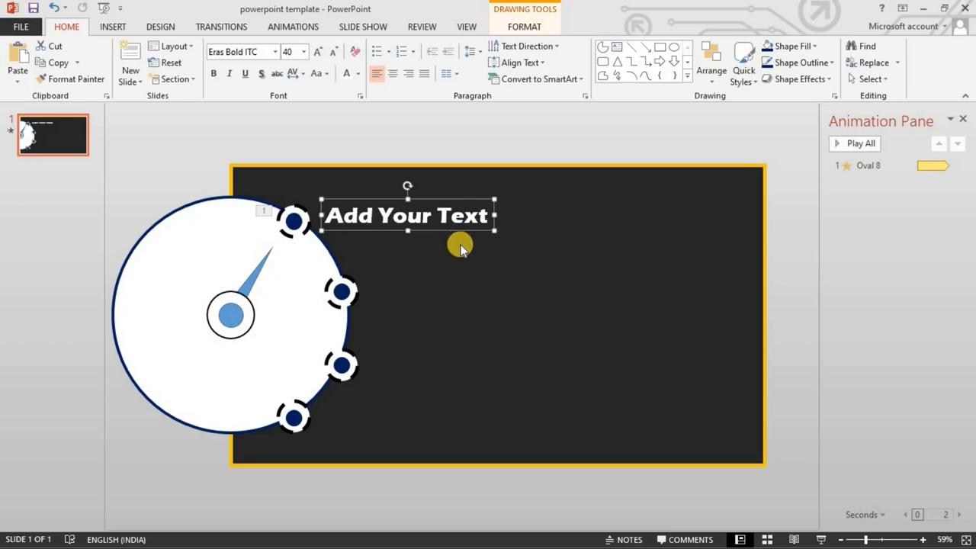
pyautogui.click(390, 245)
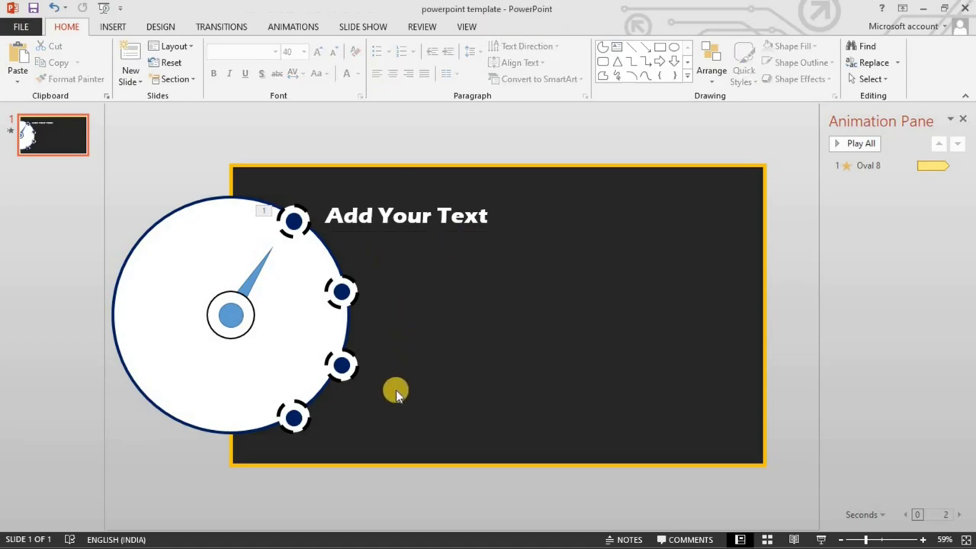
# Bring the gold-bordered dark rectangle forward so its frame overlaps the dial
pyautogui.click(317, 469)
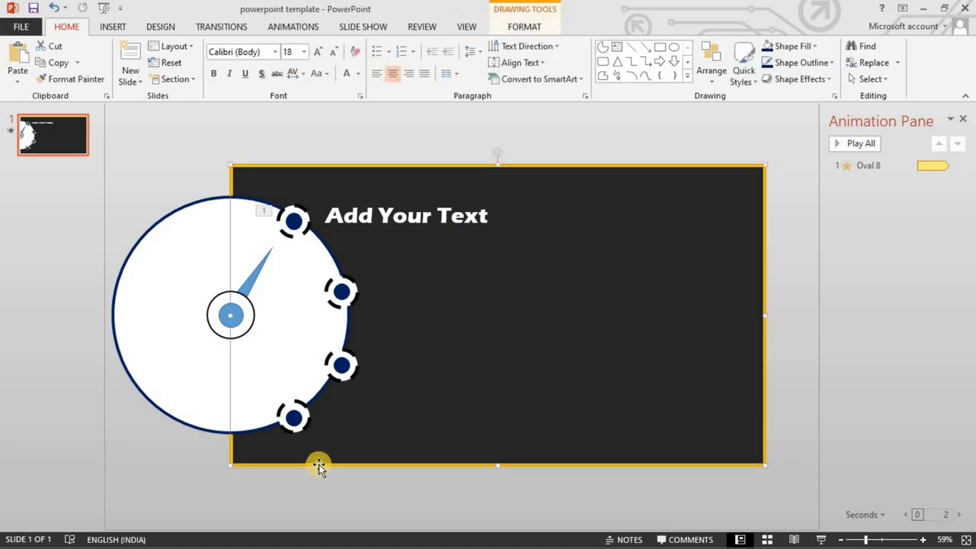
pyautogui.rightClick(318, 466)
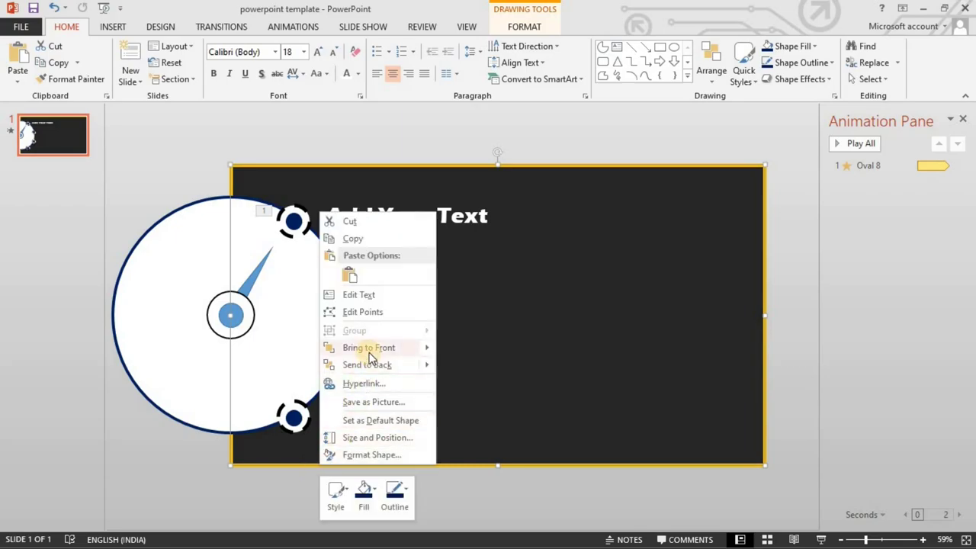
pyautogui.moveTo(370, 357)
pyautogui.click(478, 350)
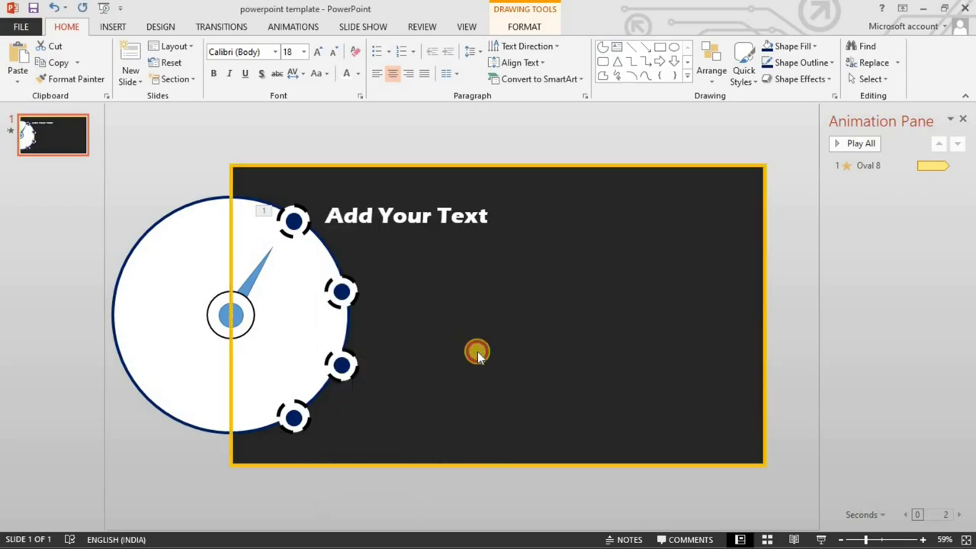
pyautogui.click(222, 319)
# Make the centre dot black with a new outline colour, then preview the slide show
pyautogui.click(771, 51)
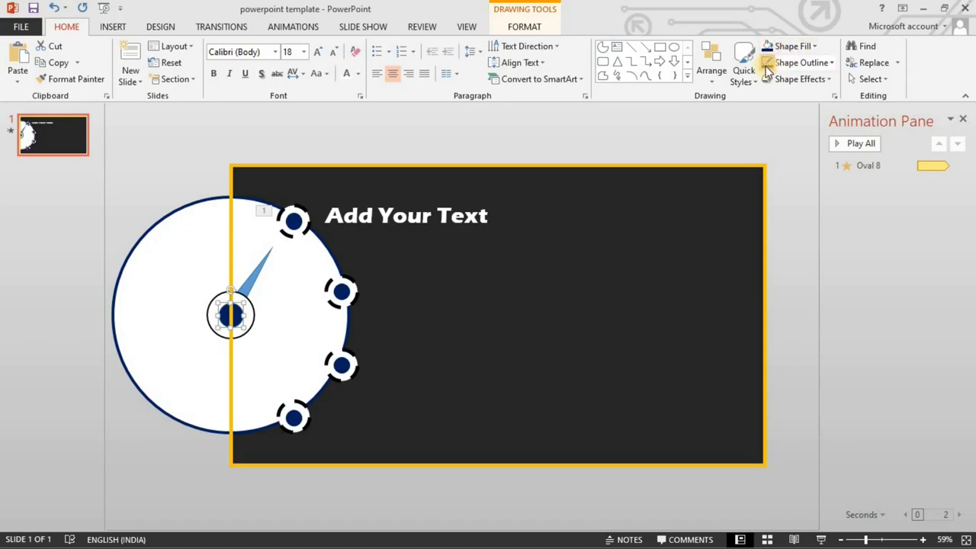
pyautogui.click(786, 50)
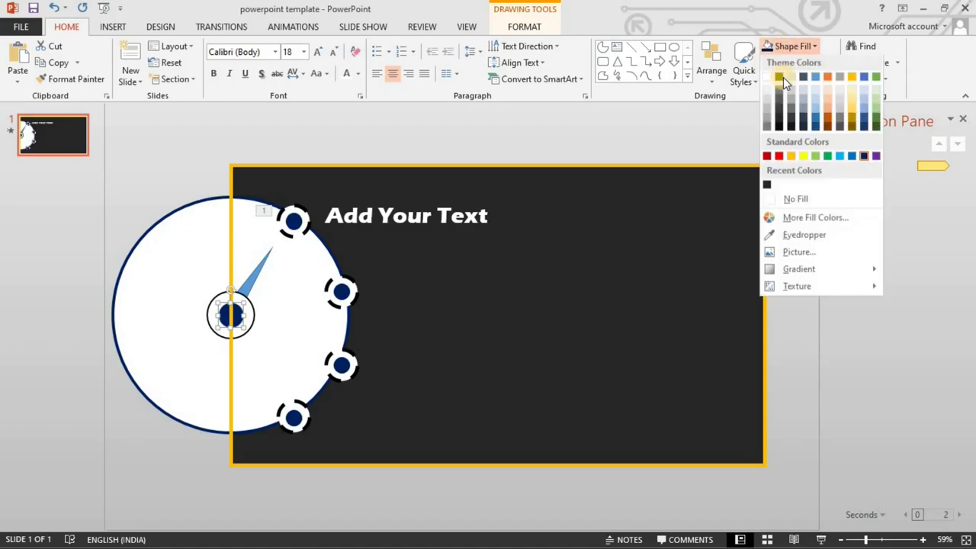
pyautogui.click(782, 73)
pyautogui.click(779, 73)
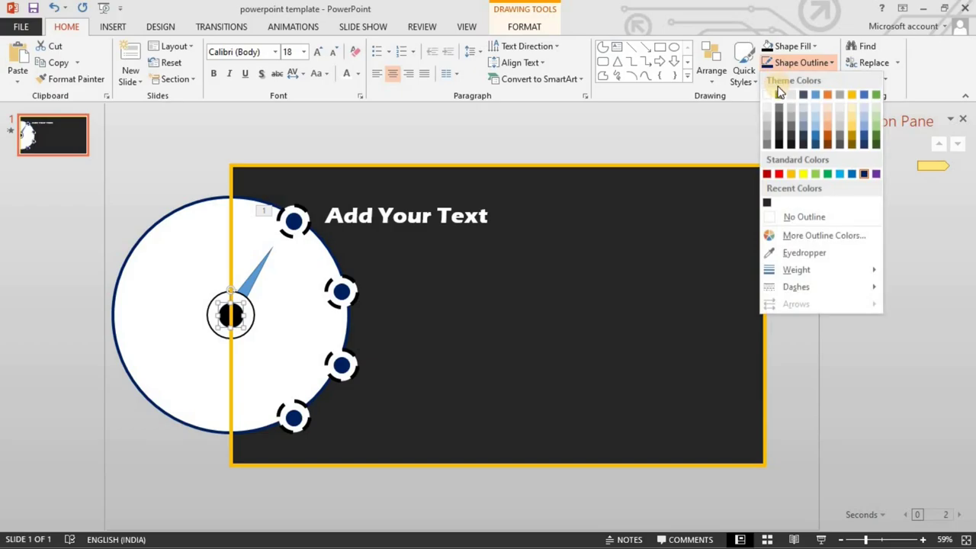
pyautogui.click(780, 95)
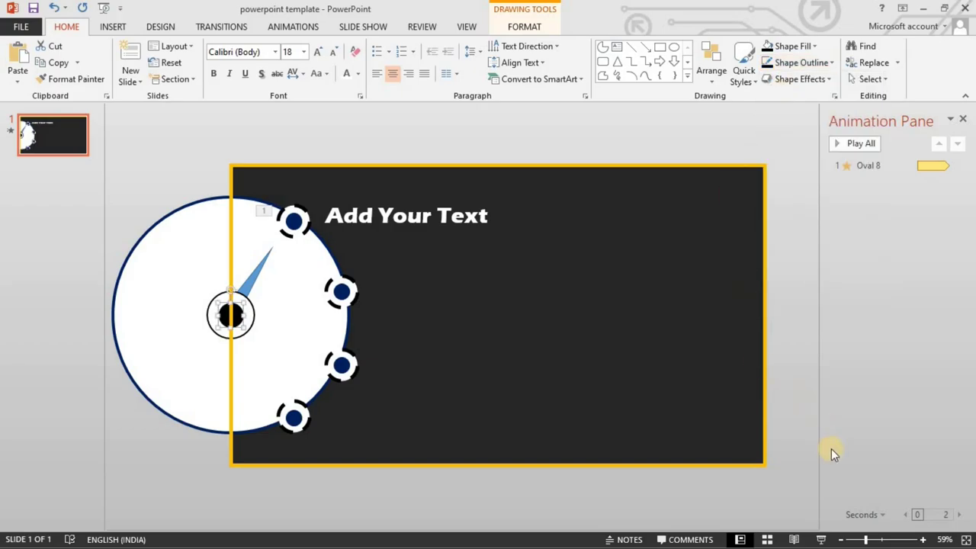
pyautogui.click(823, 537)
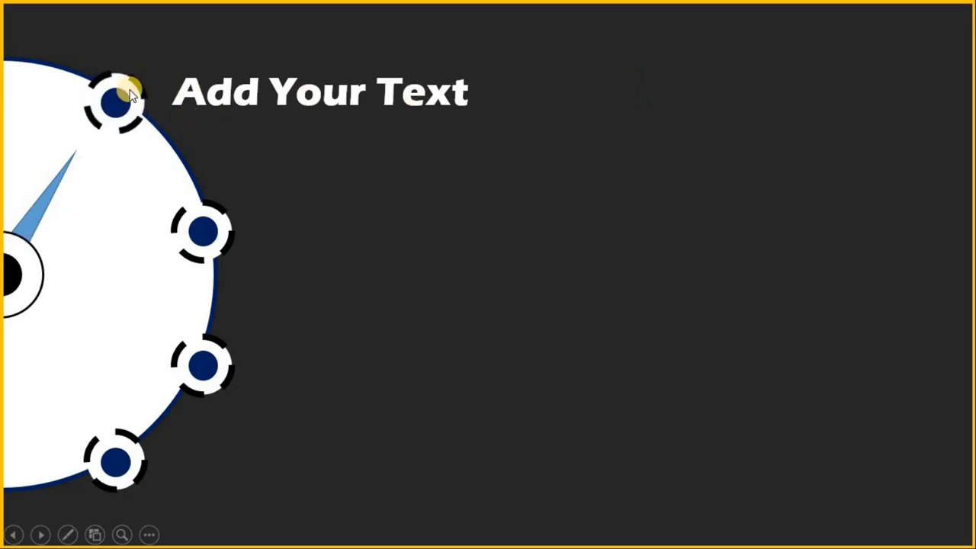
pyautogui.press('Escape')
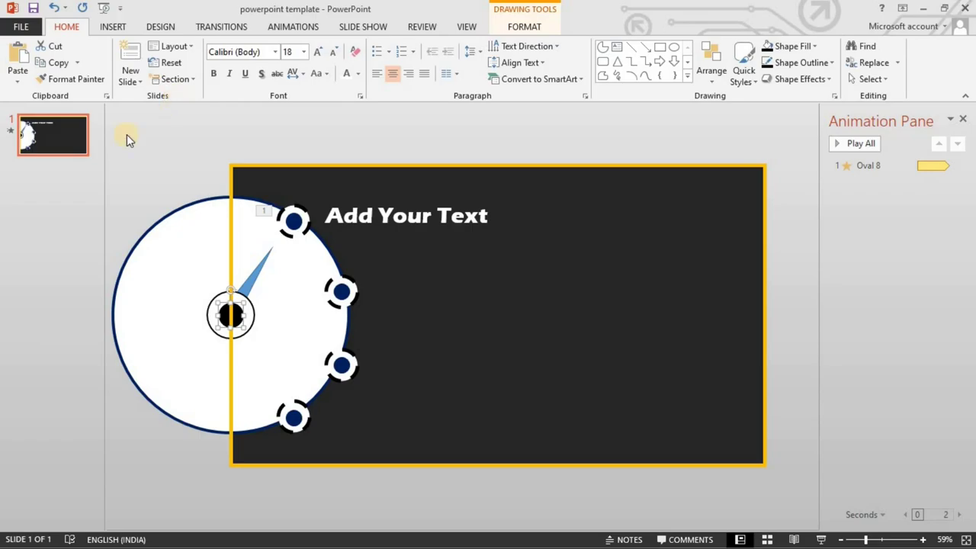
# Duplicate the dial slide twice with Ctrl+D
pyautogui.click(73, 141)
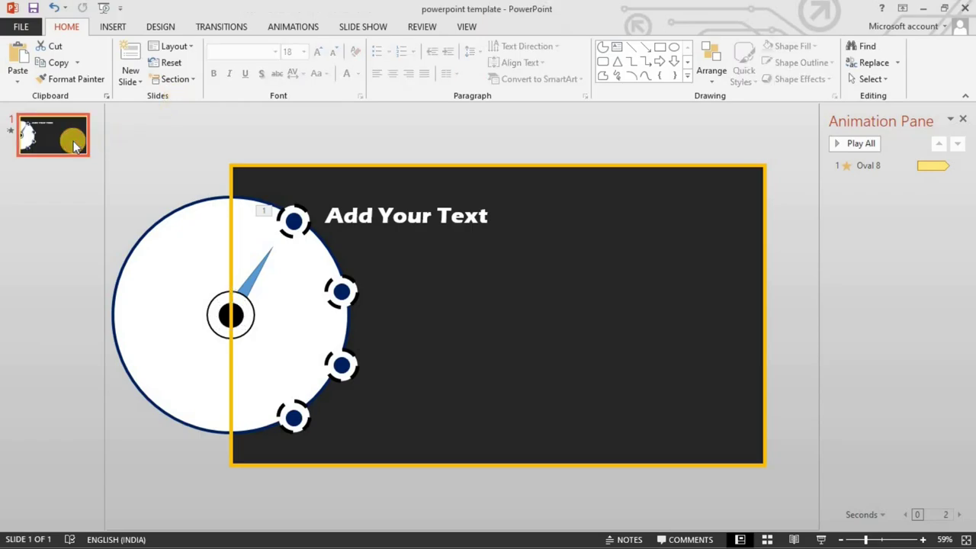
pyautogui.hotkey('ctrl', 'd')
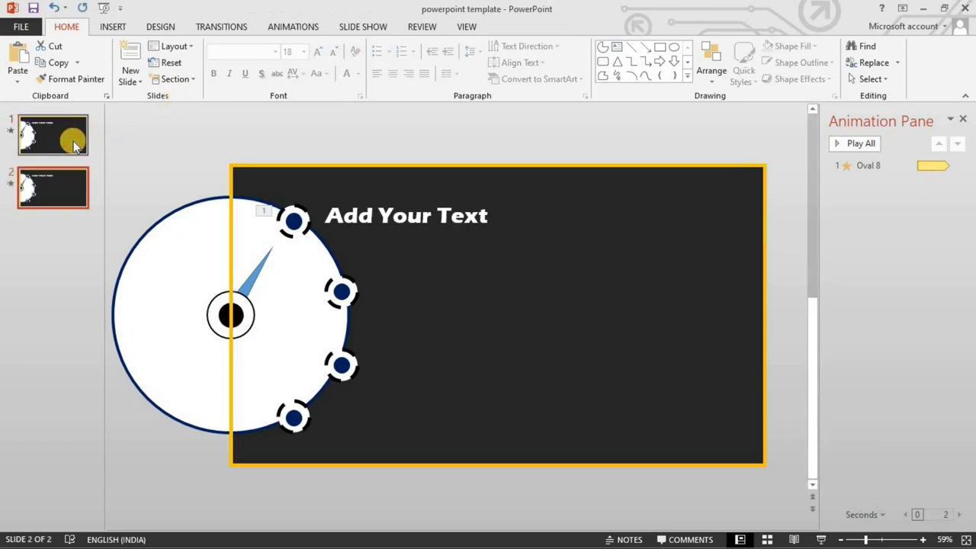
pyautogui.hotkey('ctrl', 'd')
pyautogui.hotkey('ctrl', 'd')
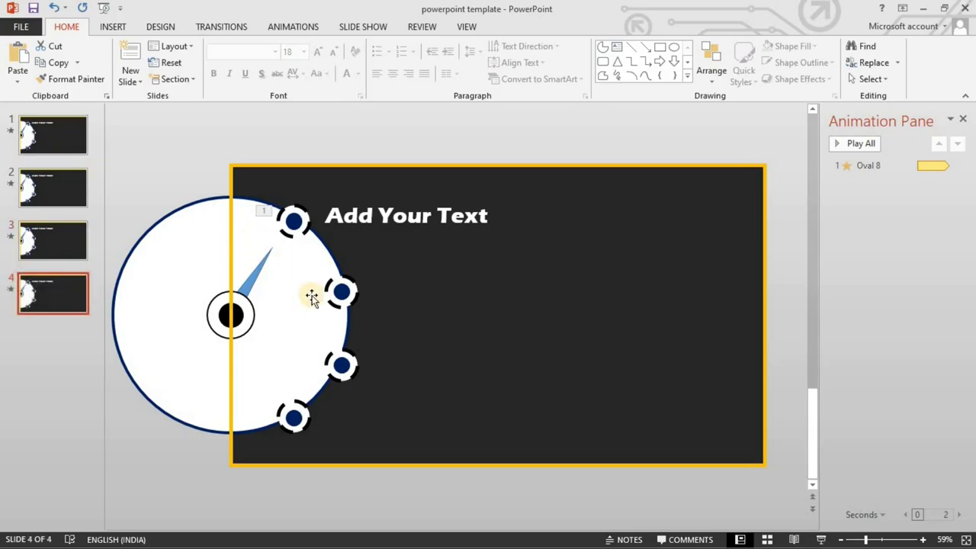
# On slide 2, rotate the blue needle to point at the second dashed dot
pyautogui.click(53, 187)
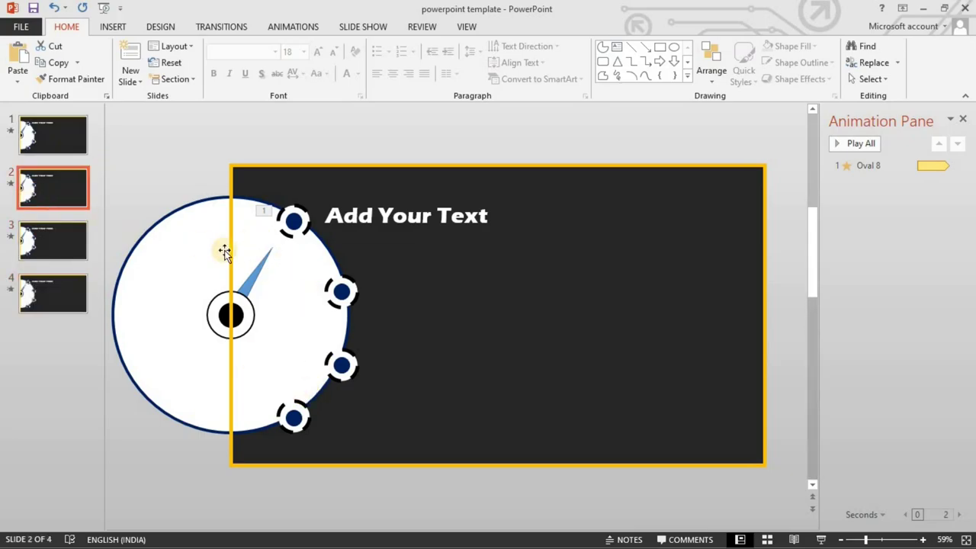
pyautogui.click(256, 278)
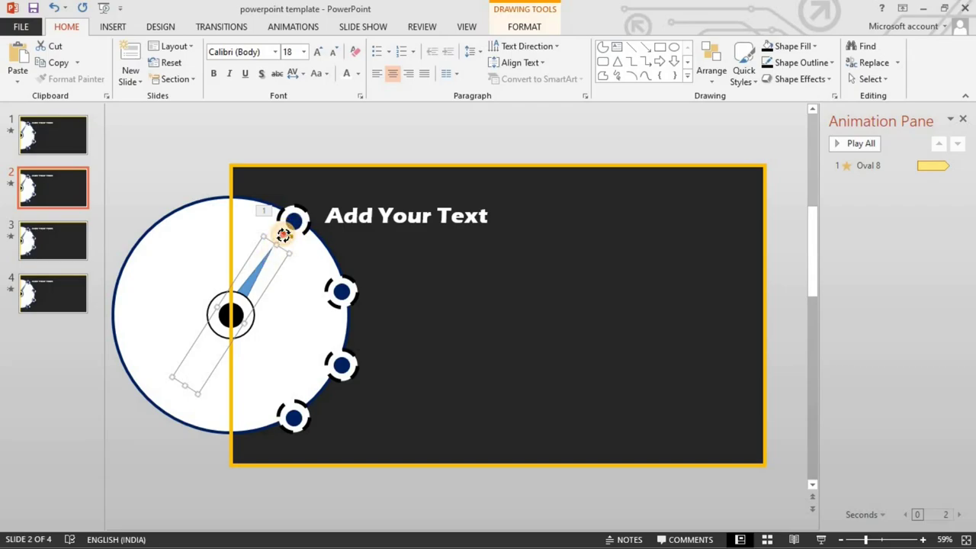
pyautogui.moveTo(282, 235); pyautogui.dragTo(321, 301)
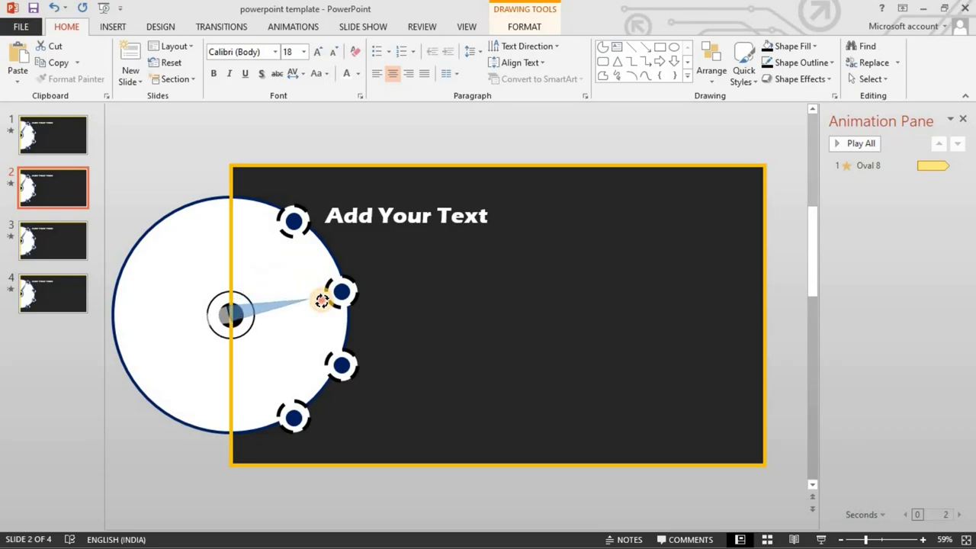
pyautogui.moveTo(320, 300); pyautogui.dragTo(320, 300)
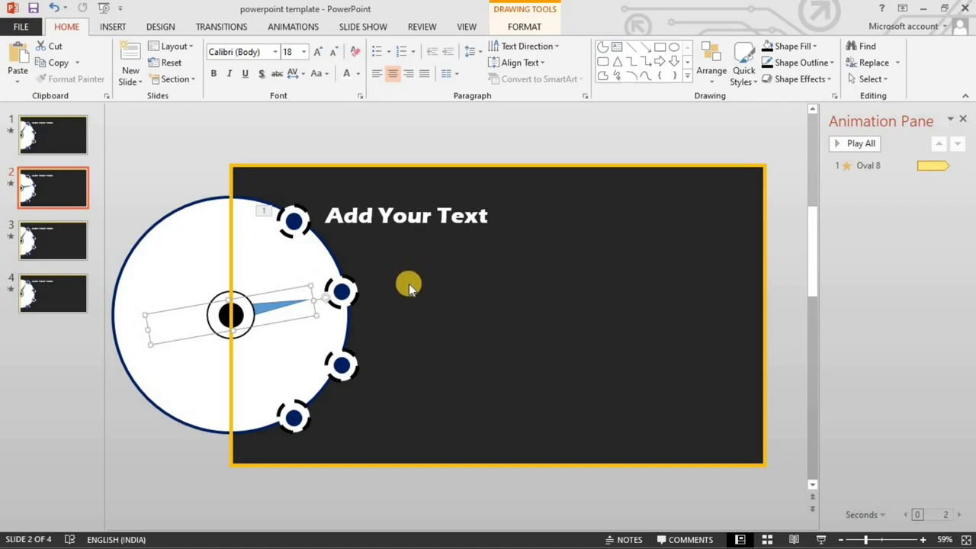
pyautogui.click(374, 307)
pyautogui.click(359, 300)
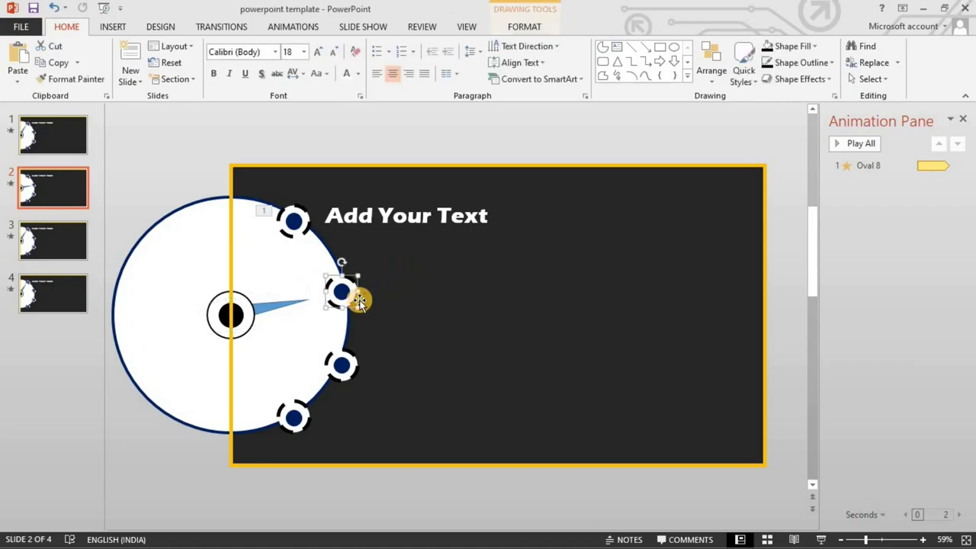
pyautogui.click(292, 26)
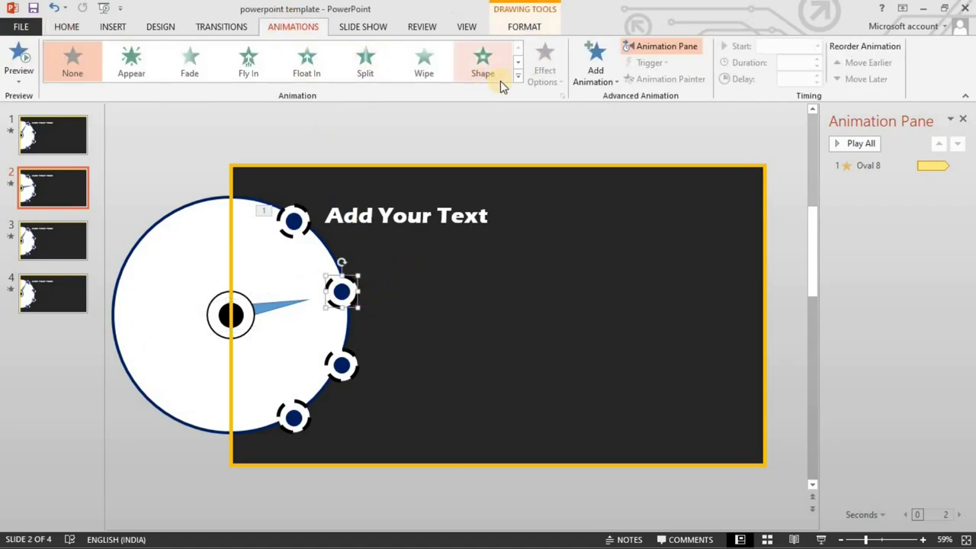
# Give the second dot (Oval 9) a Spin that repeats until the end of the slide
pyautogui.click(519, 81)
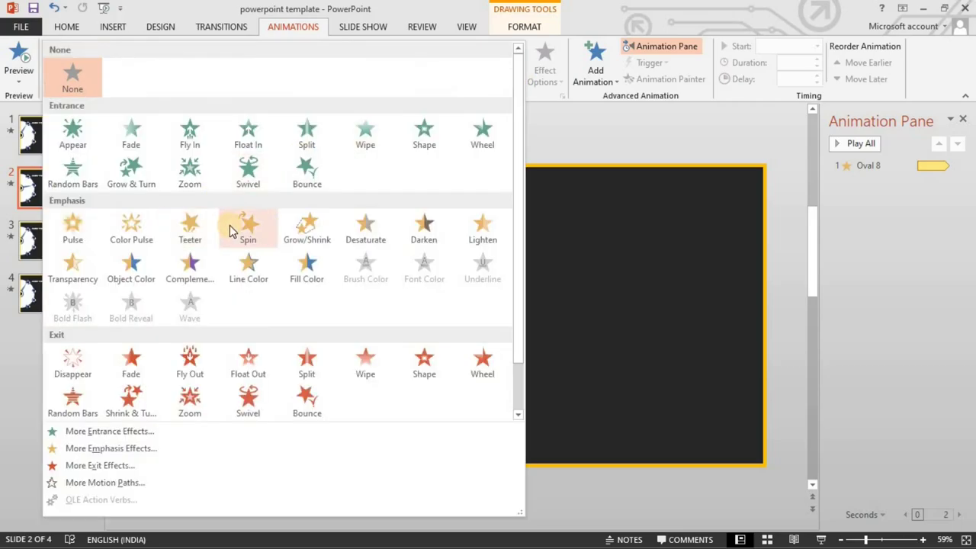
pyautogui.click(232, 225)
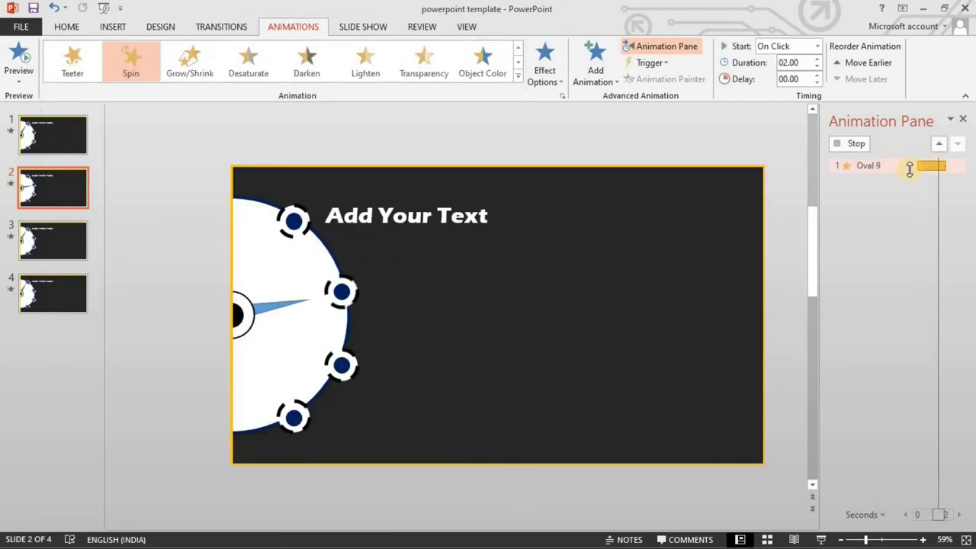
pyautogui.click(886, 181)
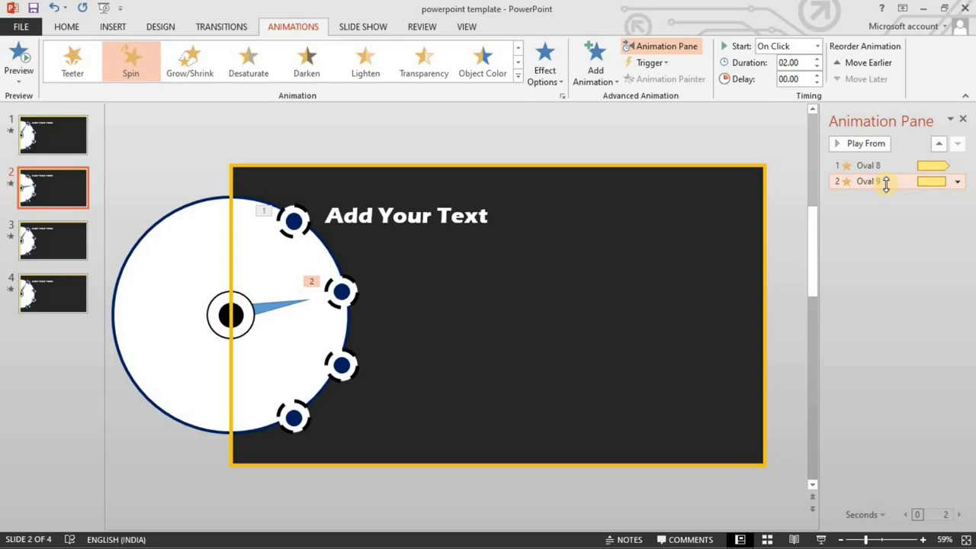
pyautogui.click(958, 182)
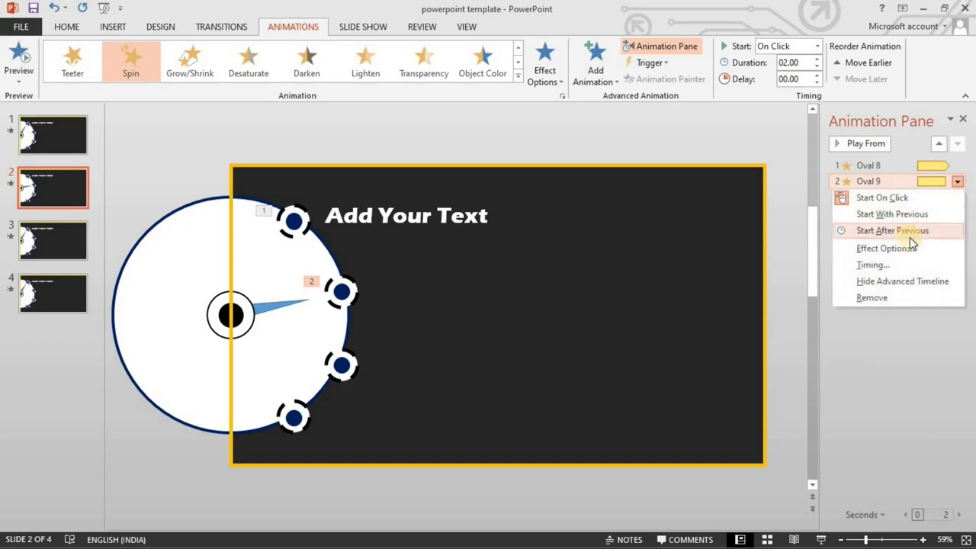
pyautogui.click(873, 265)
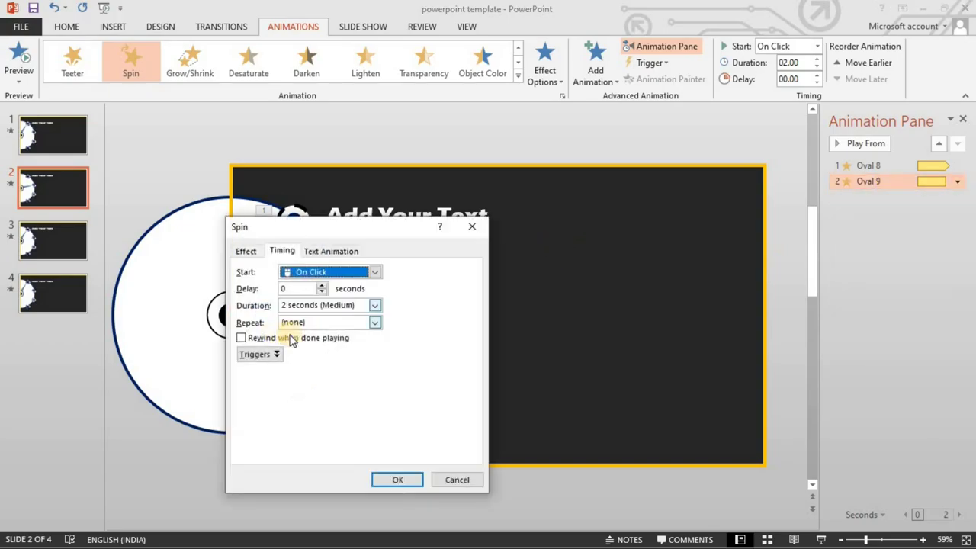
pyautogui.click(347, 323)
pyautogui.click(375, 323)
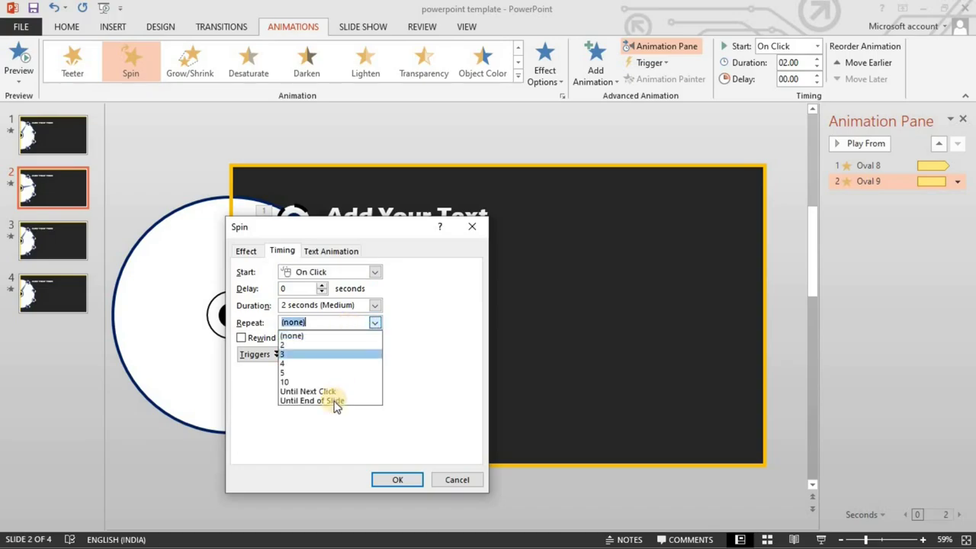
pyautogui.click(341, 402)
pyautogui.click(414, 482)
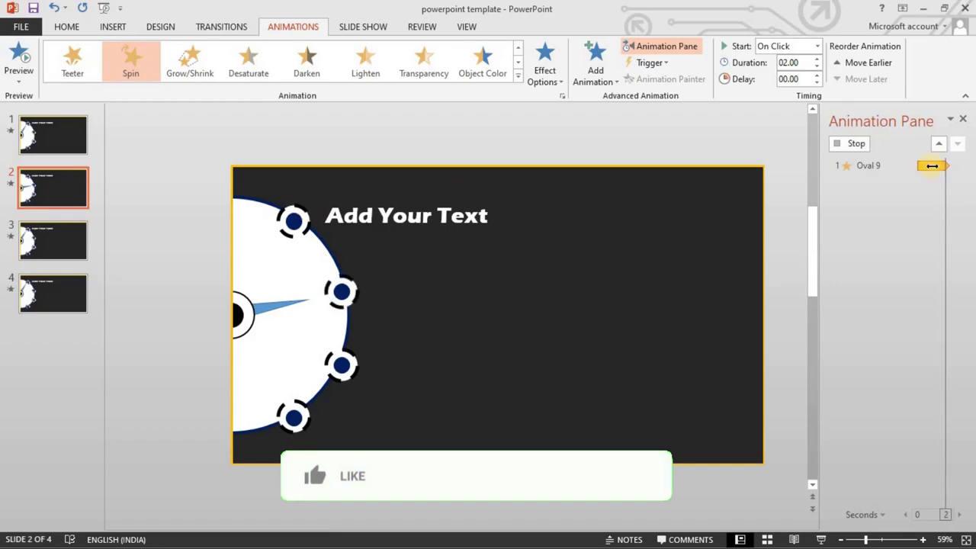
# Delete the leftover Oval 8 Spin animation from slide 2
pyautogui.click(467, 258)
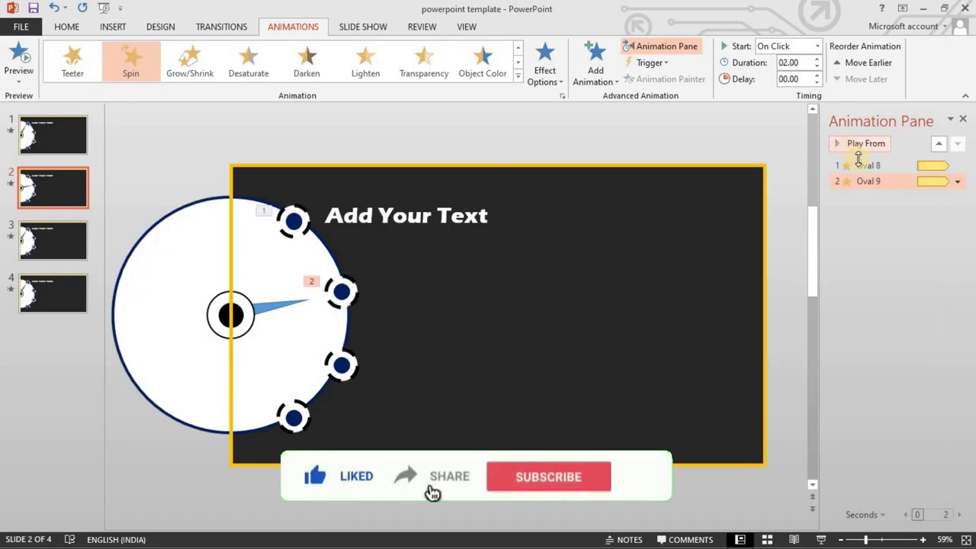
pyautogui.click(151, 241)
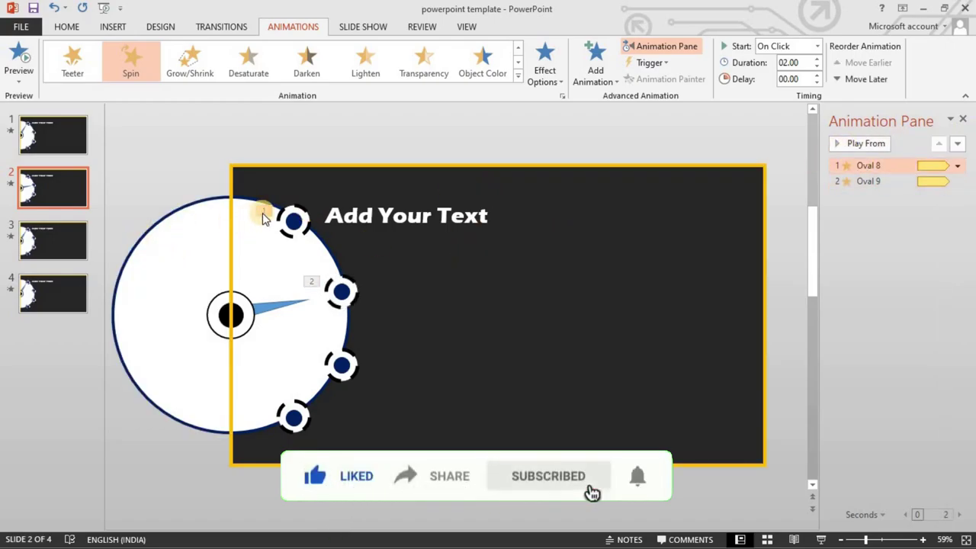
pyautogui.press('Delete')
pyautogui.click(448, 273)
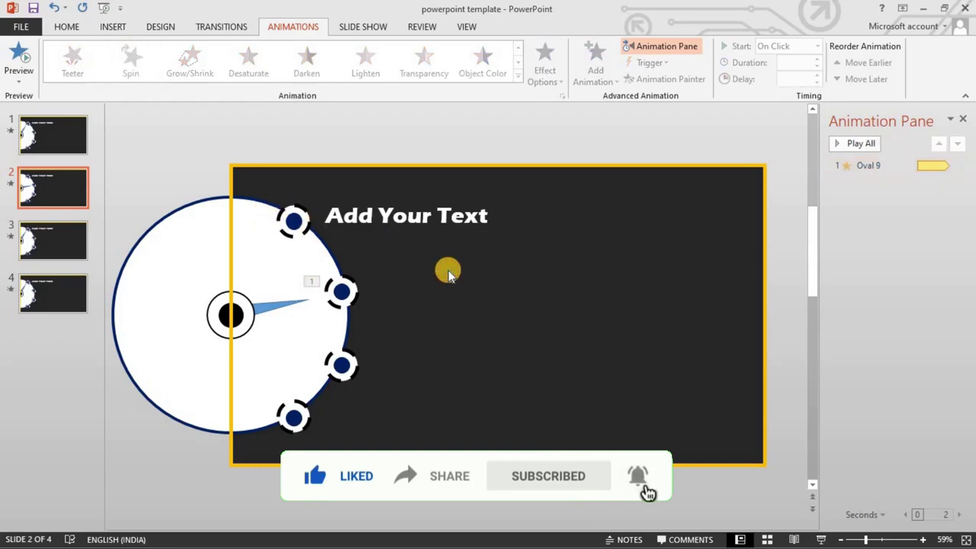
# Copy the 'Add Your Text' label beside the second dot, then move to slide 3
pyautogui.click(423, 234)
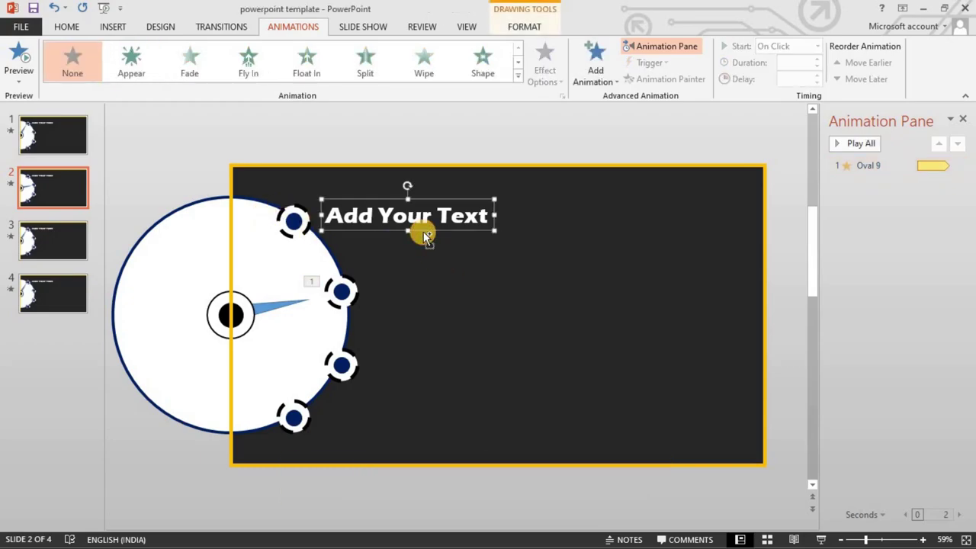
pyautogui.moveTo(425, 236); pyautogui.dragTo(478, 306)
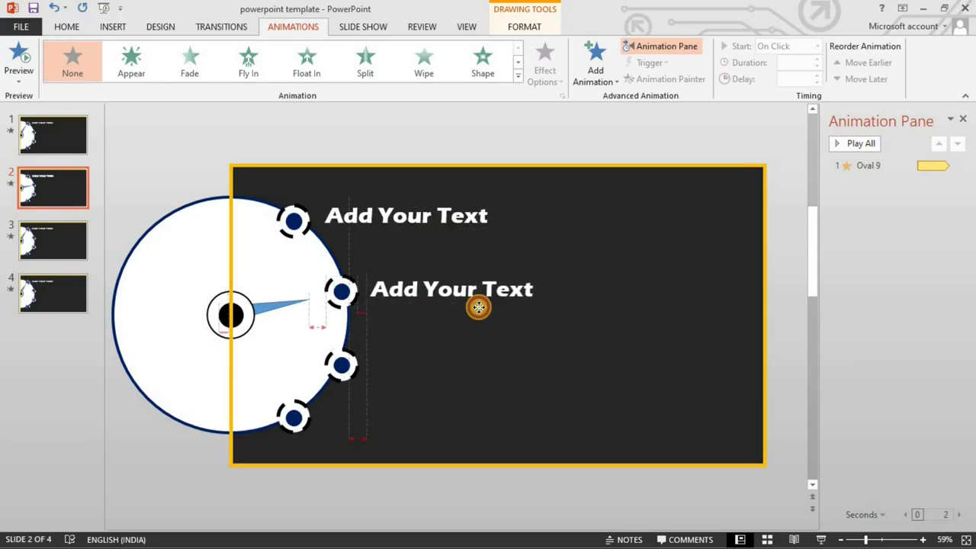
pyautogui.moveTo(478, 306); pyautogui.dragTo(472, 319)
pyautogui.press('Escape')
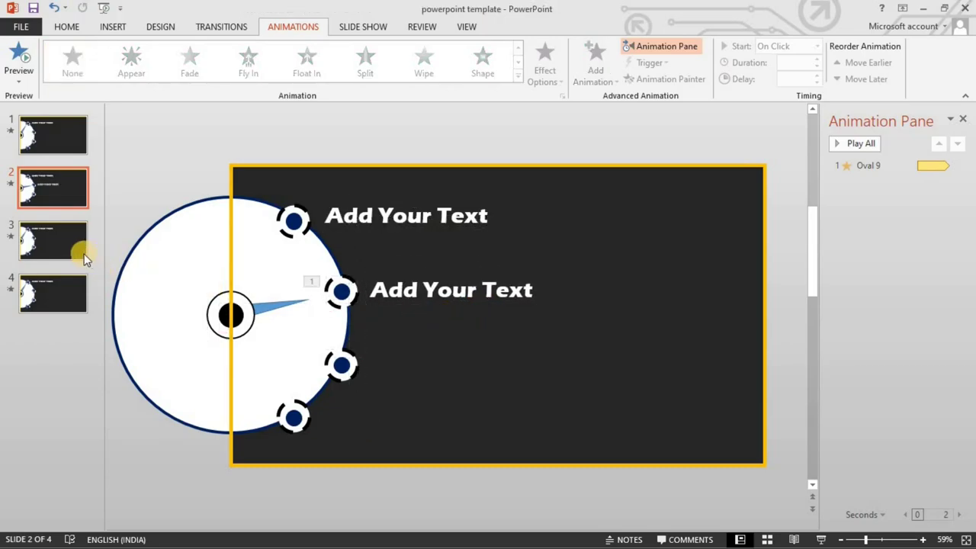
pyautogui.click(76, 249)
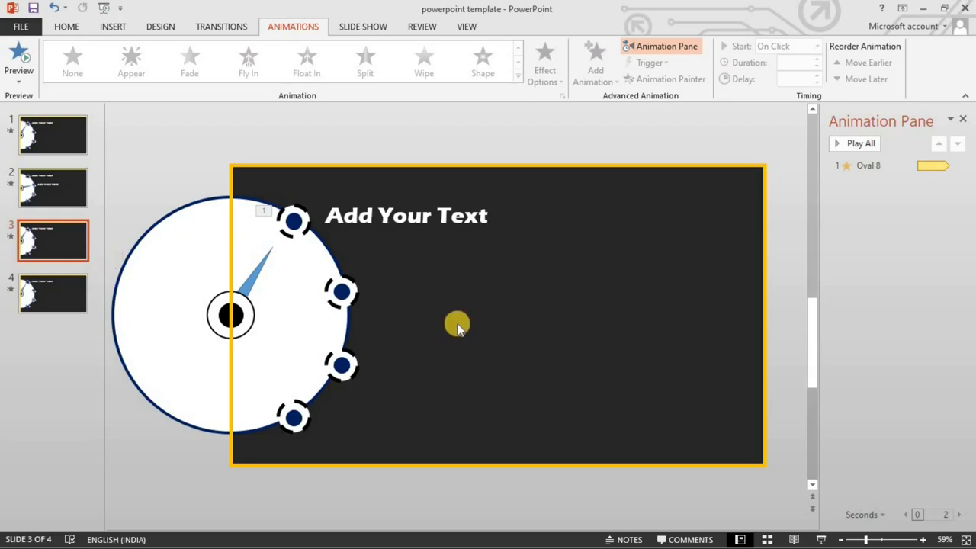
# Rotate slide 3's needle to the third dot and give that dot a Spin animation
pyautogui.click(256, 276)
pyautogui.moveTo(306, 276)
pyautogui.mouseDown()
pyautogui.moveTo(339, 365)
pyautogui.moveTo(359, 368)
pyautogui.mouseUp()
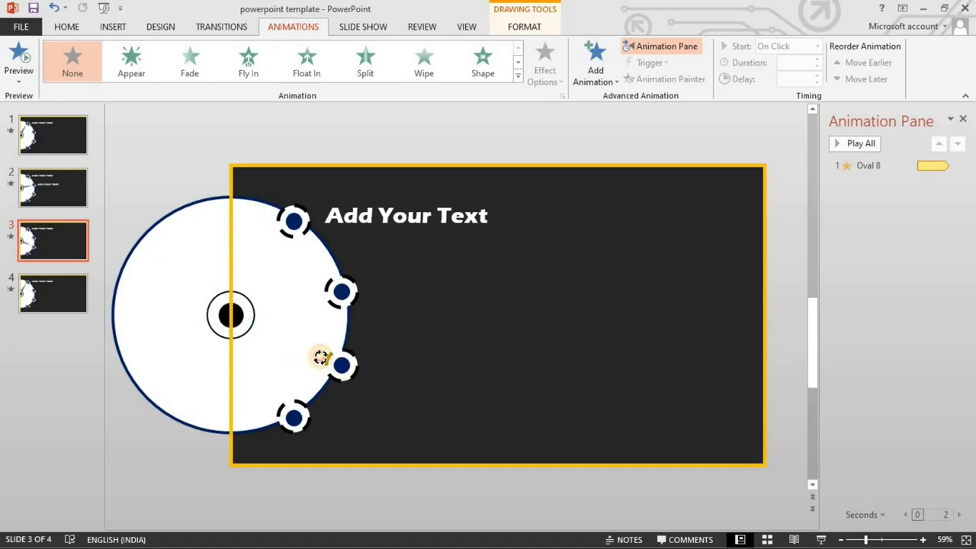
pyautogui.click(357, 372)
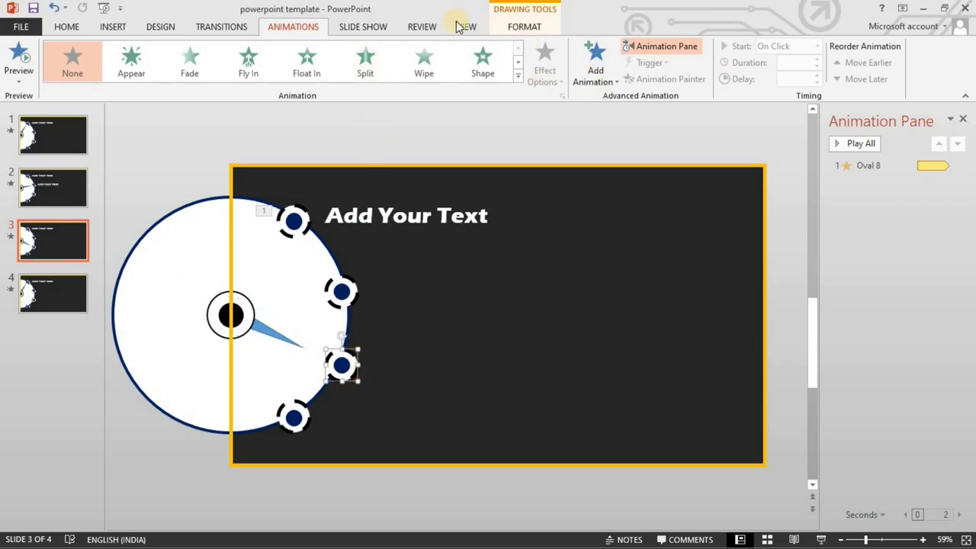
pyautogui.click(518, 75)
pyautogui.click(251, 222)
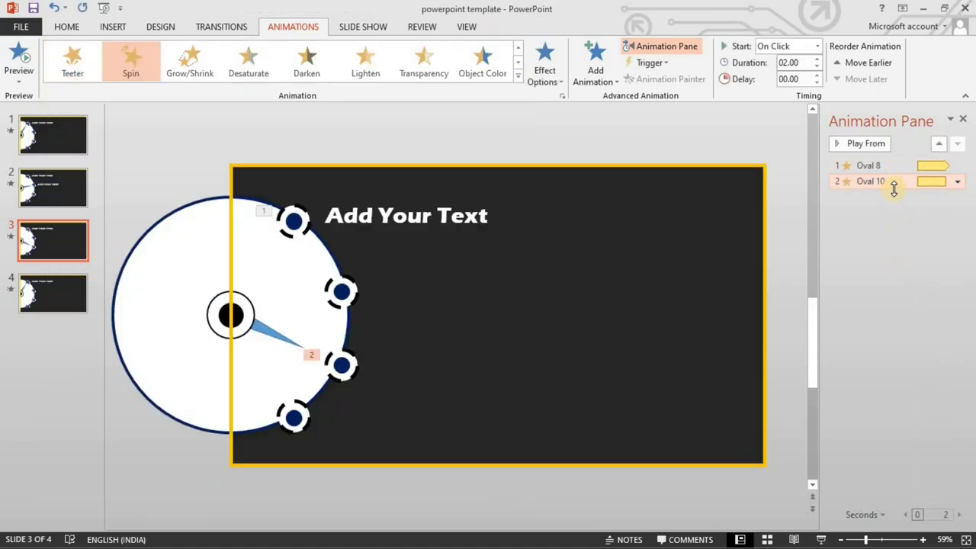
# Set the Oval 10 Spin animation to repeat Until End of Slide
pyautogui.click(957, 182)
pyautogui.click(813, 257)
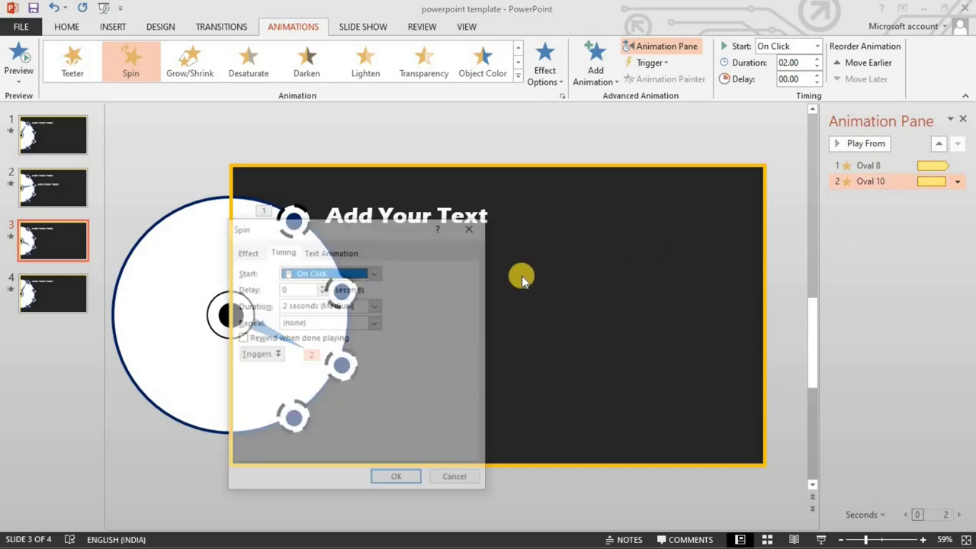
pyautogui.click(375, 322)
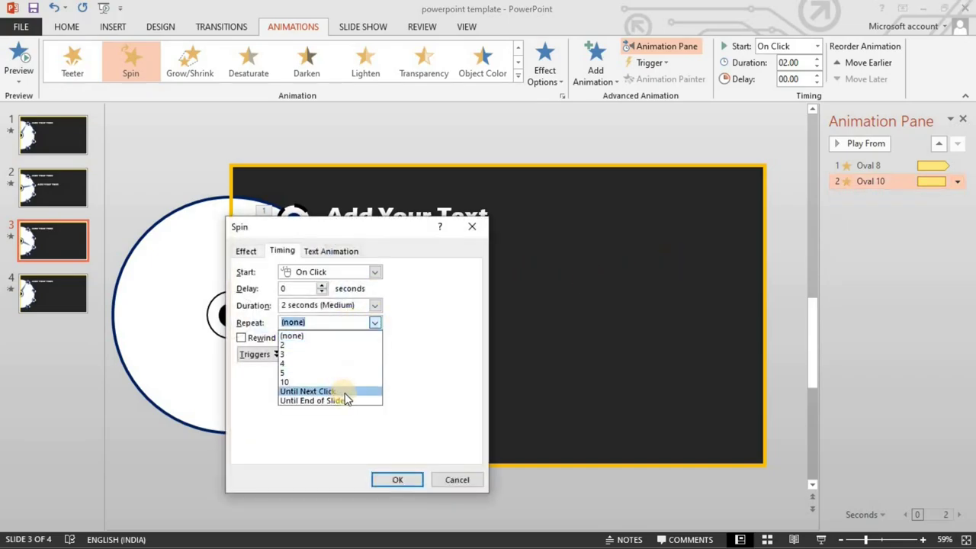
pyautogui.click(349, 402)
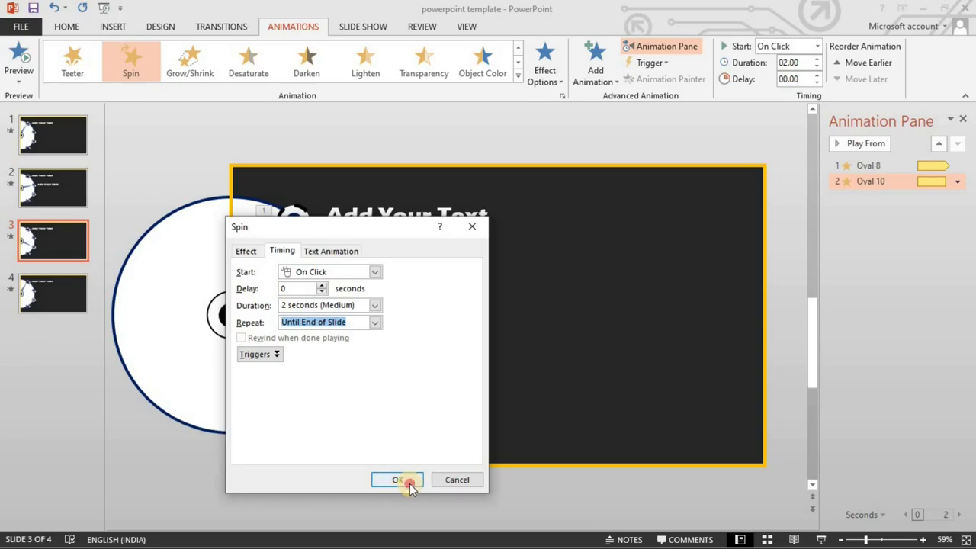
pyautogui.click(404, 481)
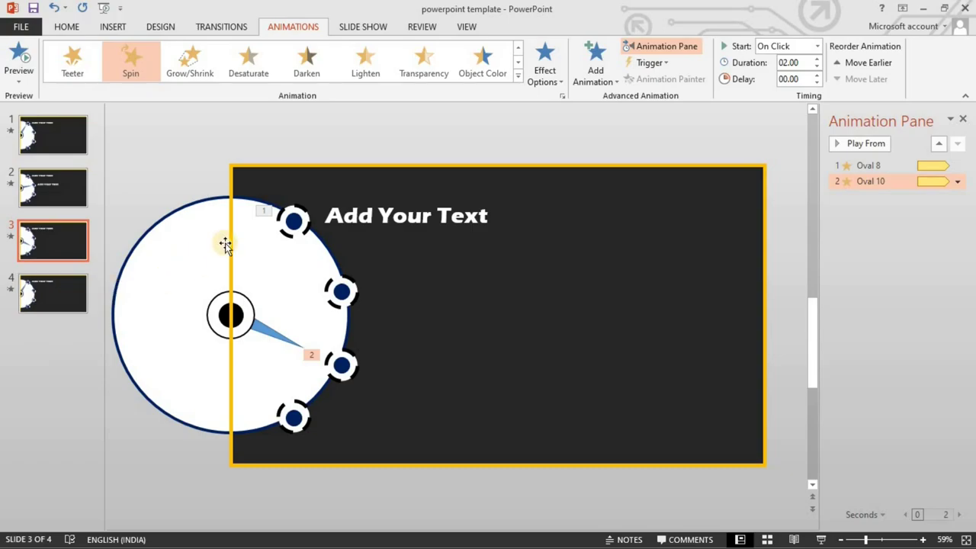
# Delete the first dot's Oval 8 animation
pyautogui.click(264, 216)
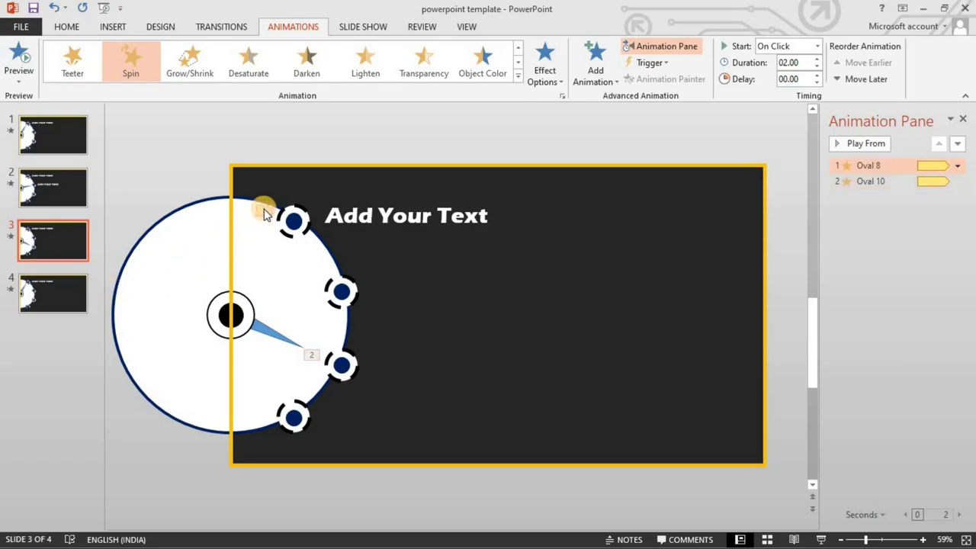
pyautogui.press('Delete')
pyautogui.click(319, 248)
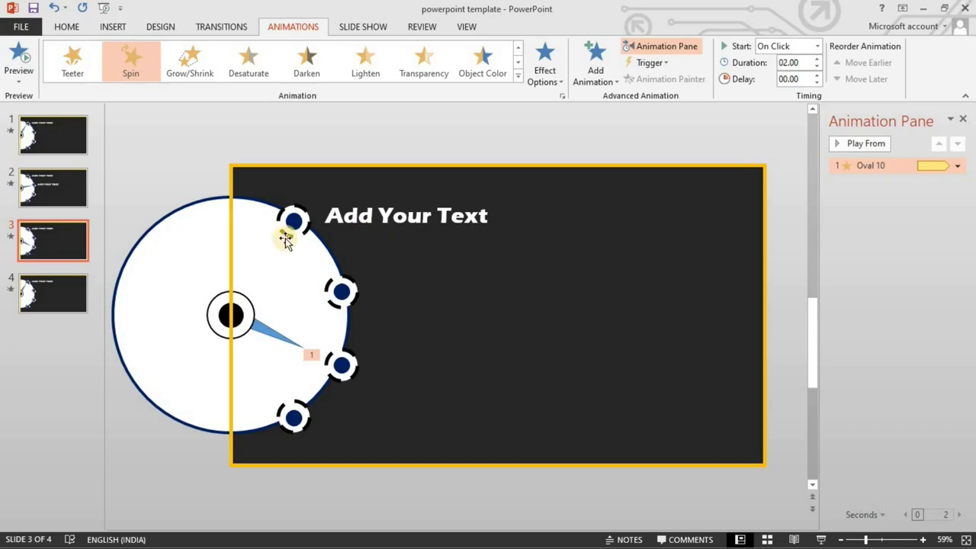
# On slide 4, rotate the needle to the bottom dot and apply Spin to that dot
pyautogui.click(66, 295)
pyautogui.click(255, 271)
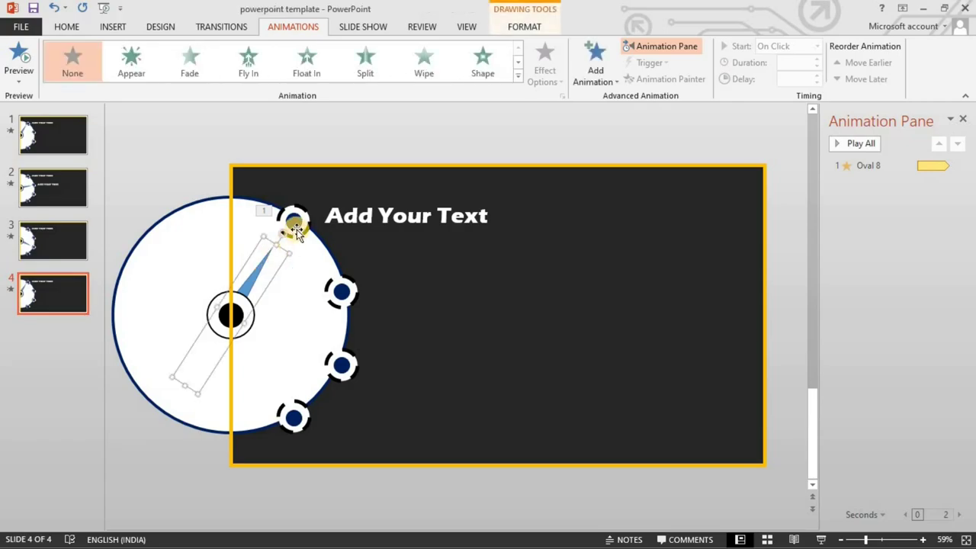
pyautogui.moveTo(284, 232)
pyautogui.mouseDown()
pyautogui.moveTo(308, 414)
pyautogui.moveTo(296, 420)
pyautogui.moveTo(294, 408)
pyautogui.mouseUp()
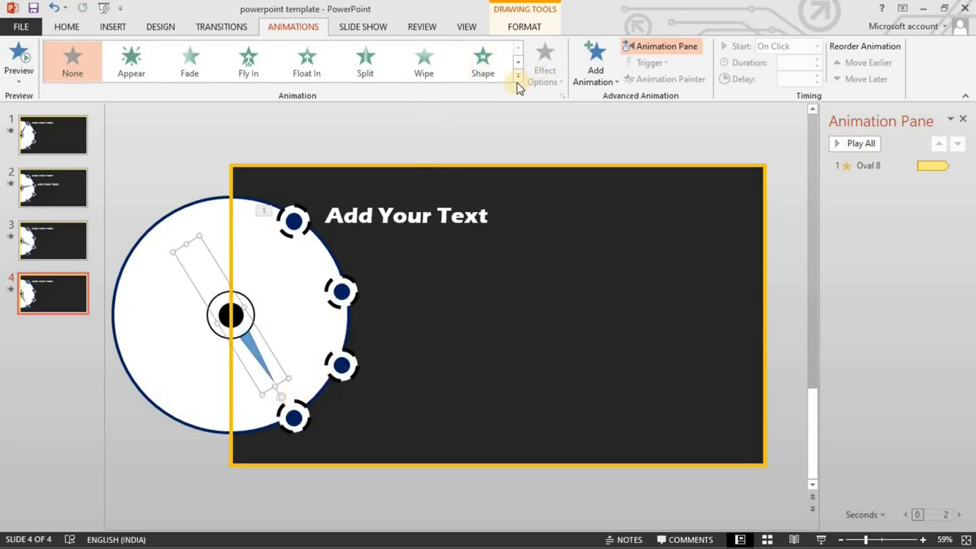
pyautogui.click(504, 383)
pyautogui.click(302, 408)
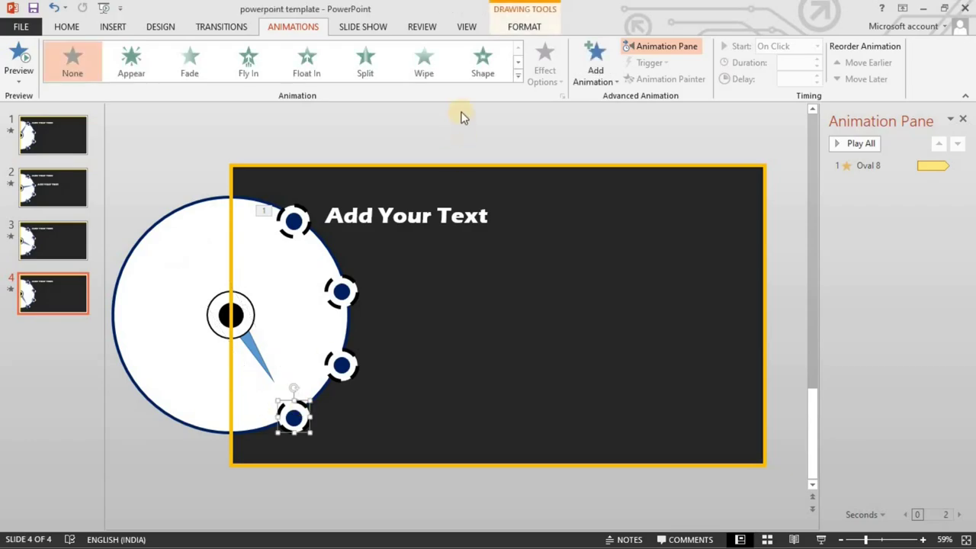
pyautogui.click(518, 76)
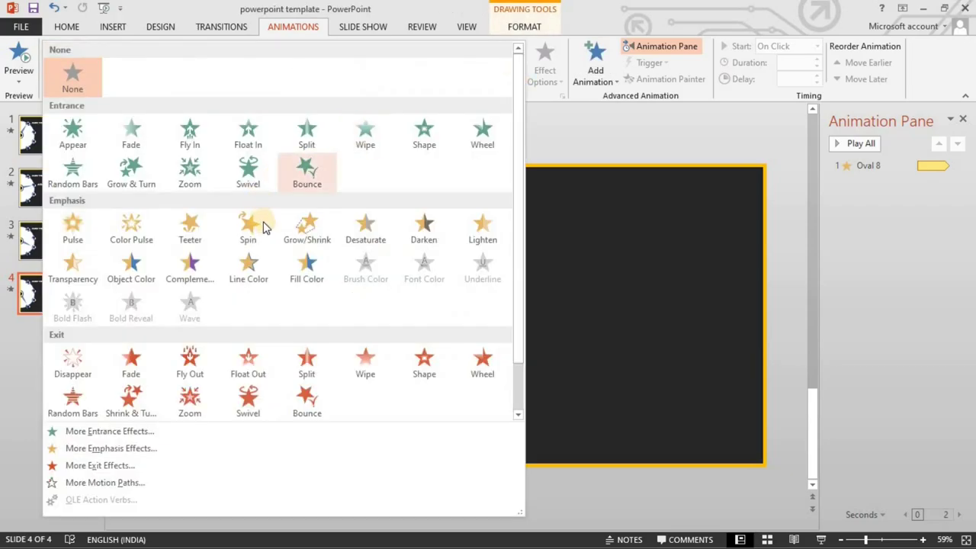
pyautogui.click(263, 229)
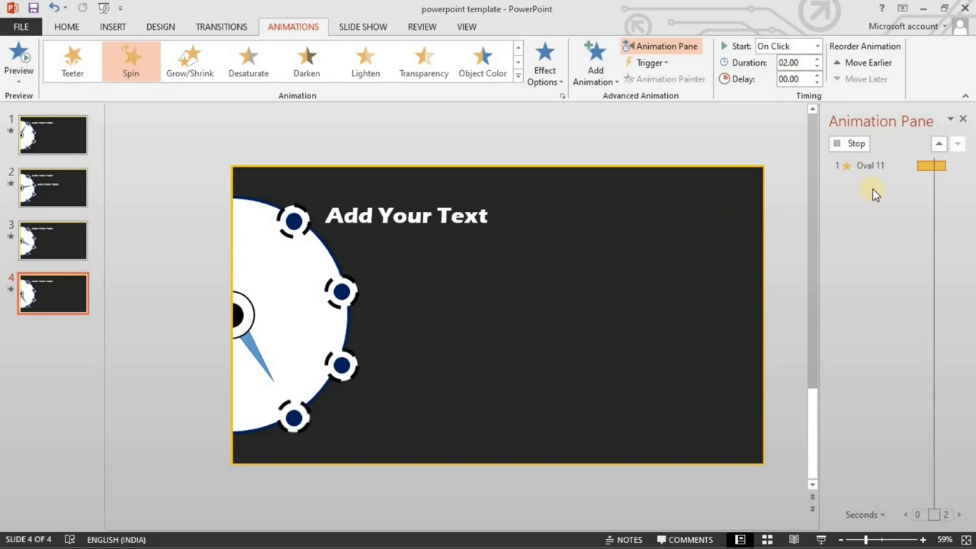
# Set the Oval 11 Spin animation's timing to repeat Until End of Slide
pyautogui.click(958, 166)
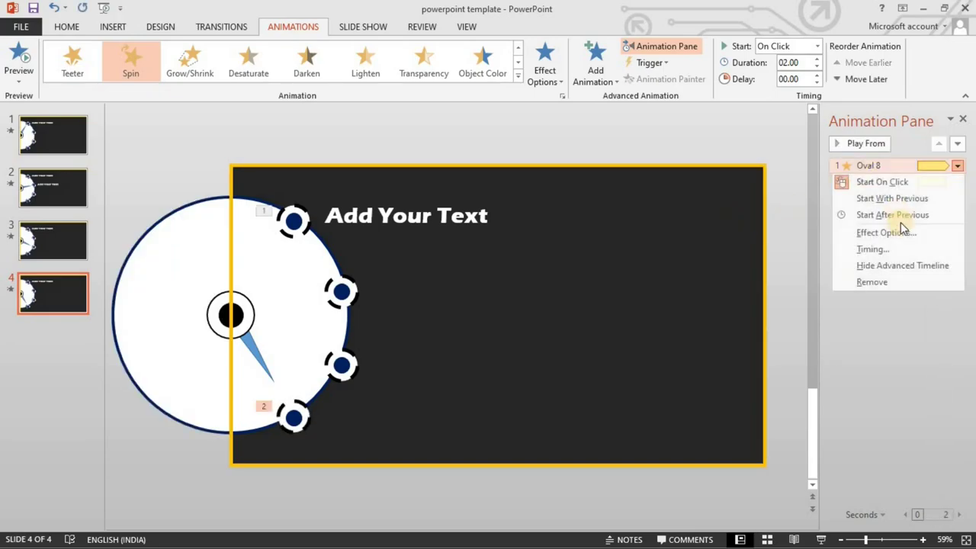
pyautogui.click(872, 210)
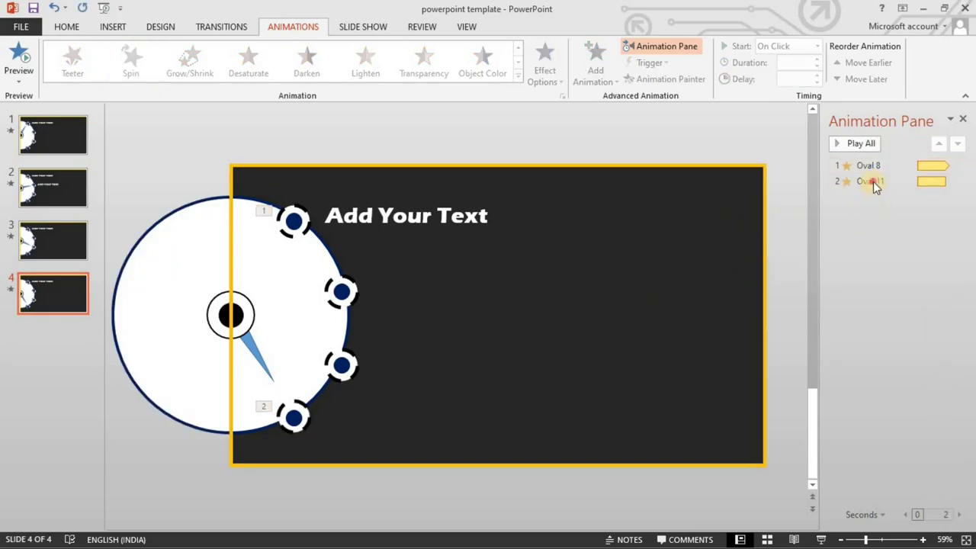
pyautogui.click(875, 187)
pyautogui.rightClick(870, 183)
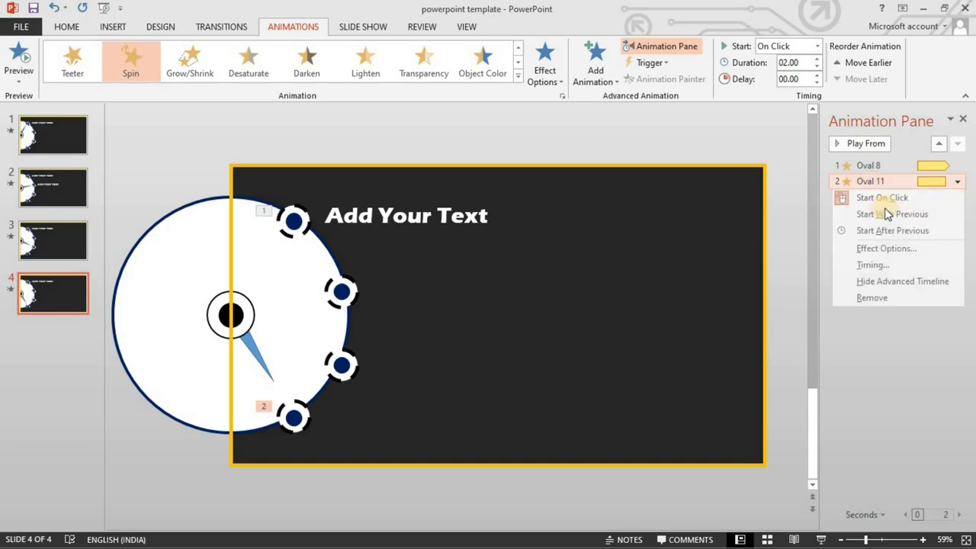
pyautogui.click(881, 250)
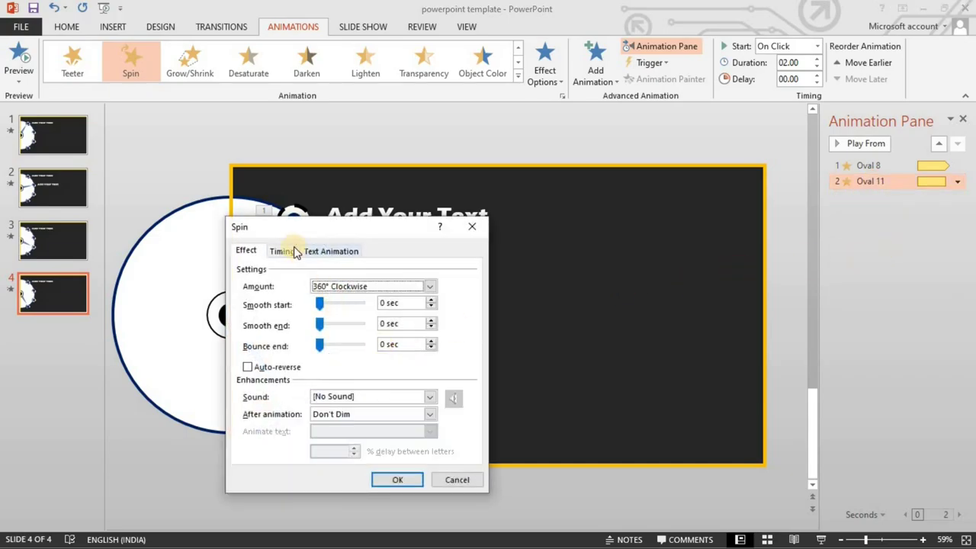
pyautogui.click(292, 253)
pyautogui.click(374, 323)
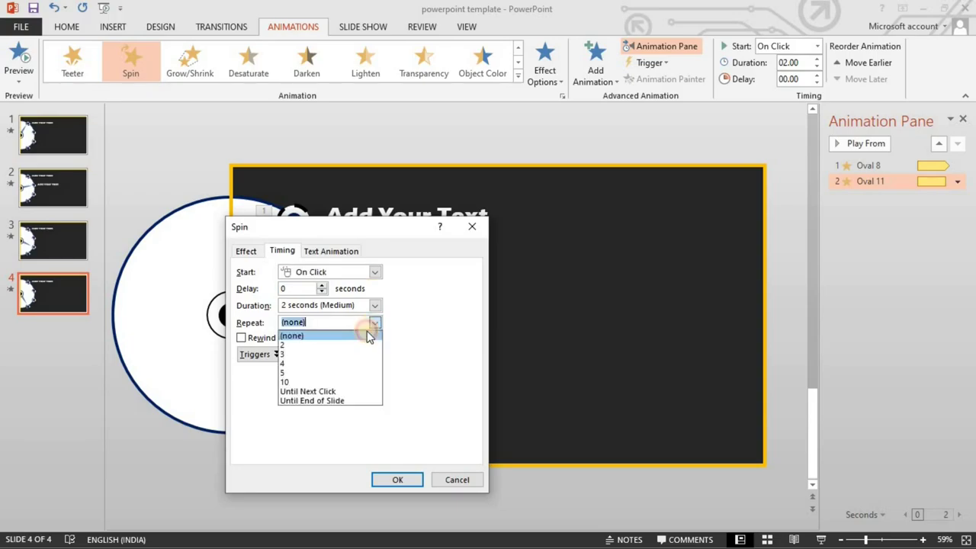
pyautogui.click(356, 398)
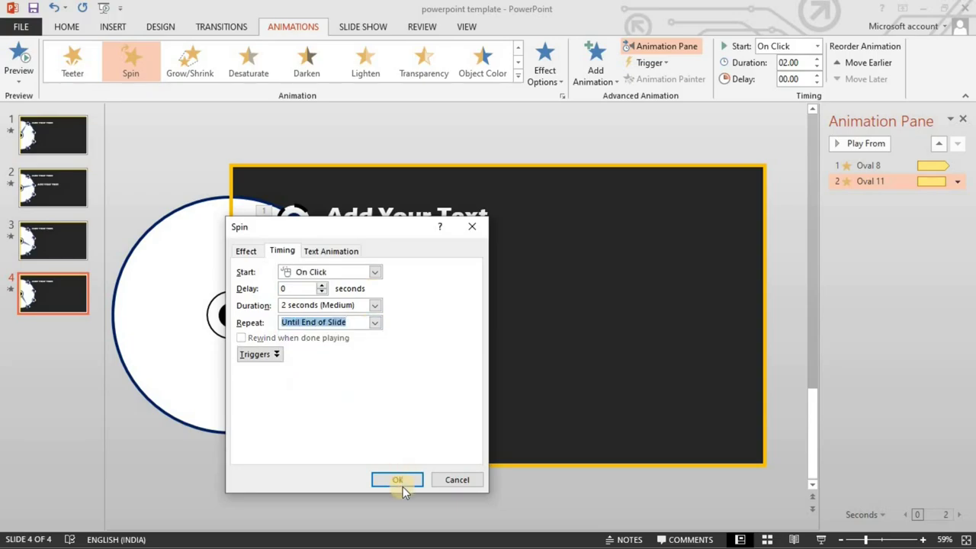
pyautogui.click(402, 485)
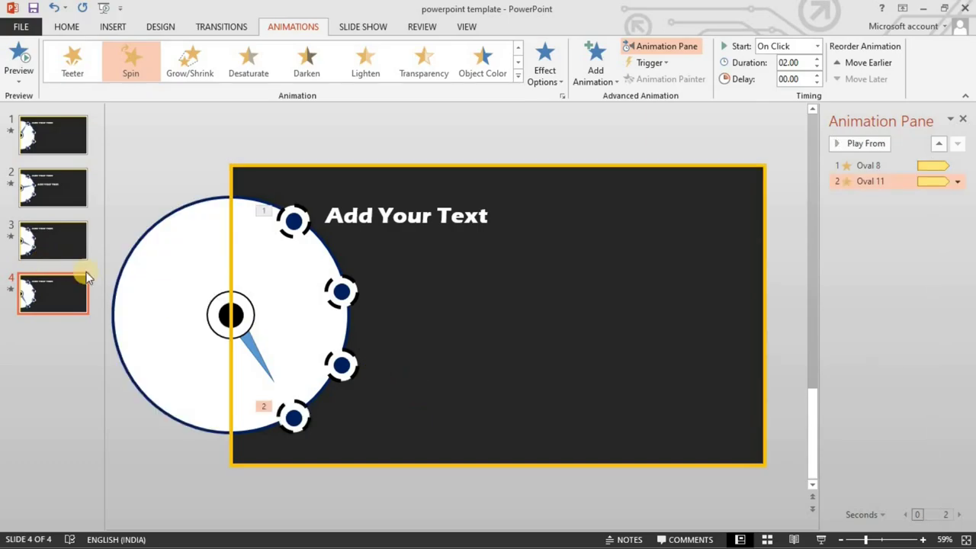
# Delete the top dot's Oval 8 animation and select the top 'Add Your Text' label
pyautogui.click(268, 216)
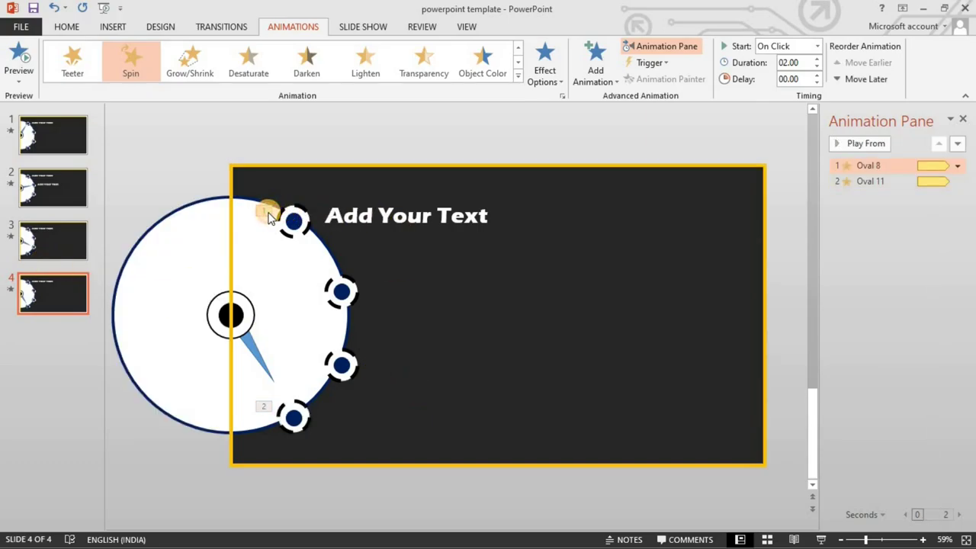
pyautogui.press('Delete')
pyautogui.click(429, 279)
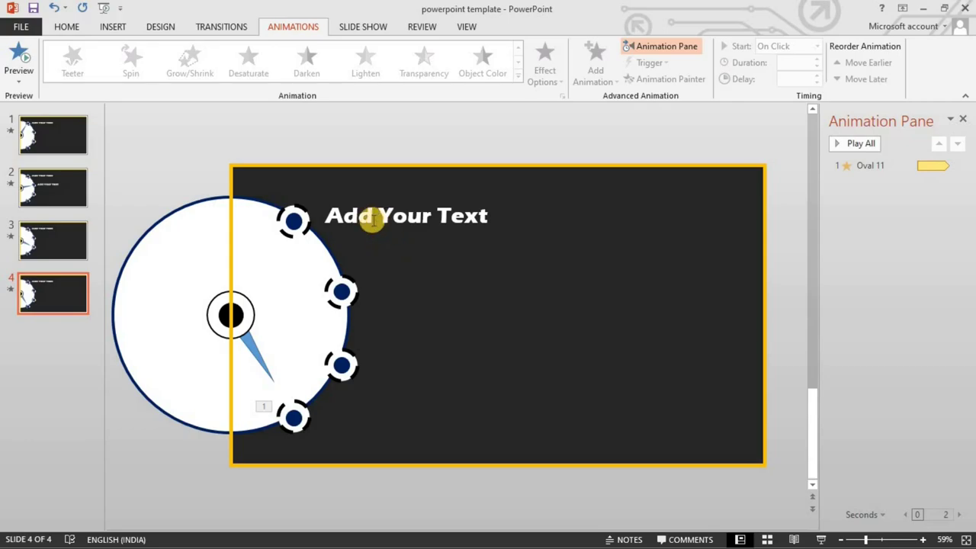
pyautogui.click(429, 228)
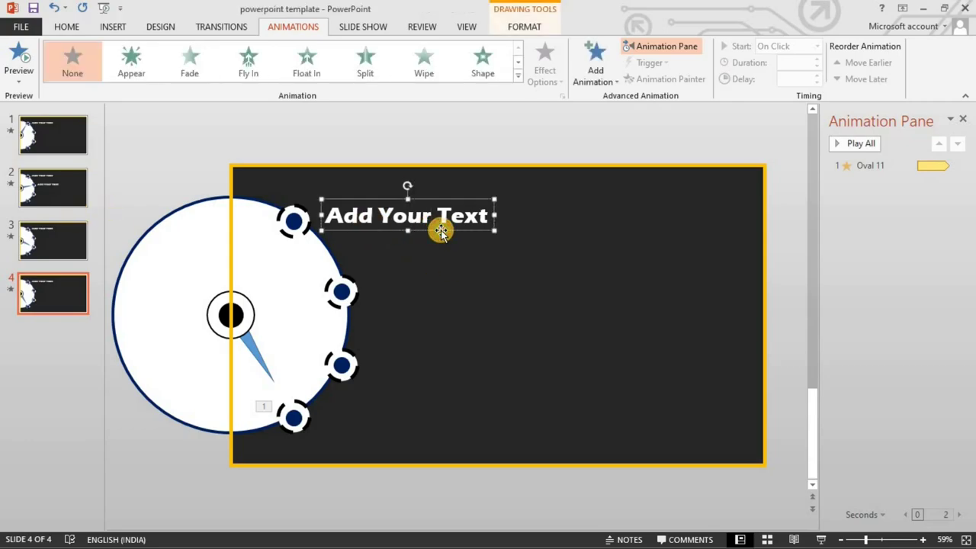
# Place a label copy at the second dot and paste the four labels onto slide 3
pyautogui.moveTo(442, 231)
pyautogui.mouseDown()
pyautogui.moveTo(523, 387)
pyautogui.moveTo(488, 394)
pyautogui.moveTo(505, 435)
pyautogui.moveTo(450, 404)
pyautogui.moveTo(495, 371)
pyautogui.mouseUp()
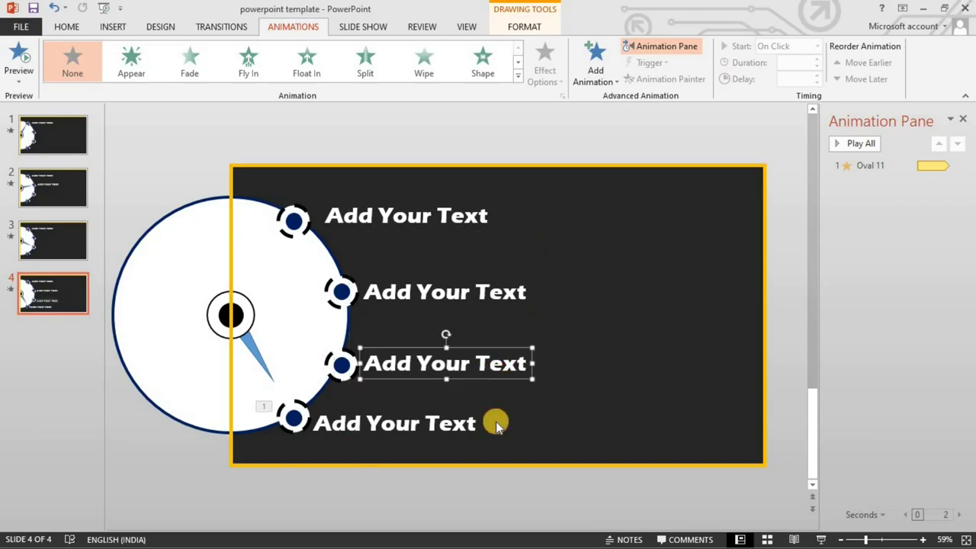
pyautogui.keyDown('shift'); pyautogui.click(482, 429); pyautogui.keyUp('shift')
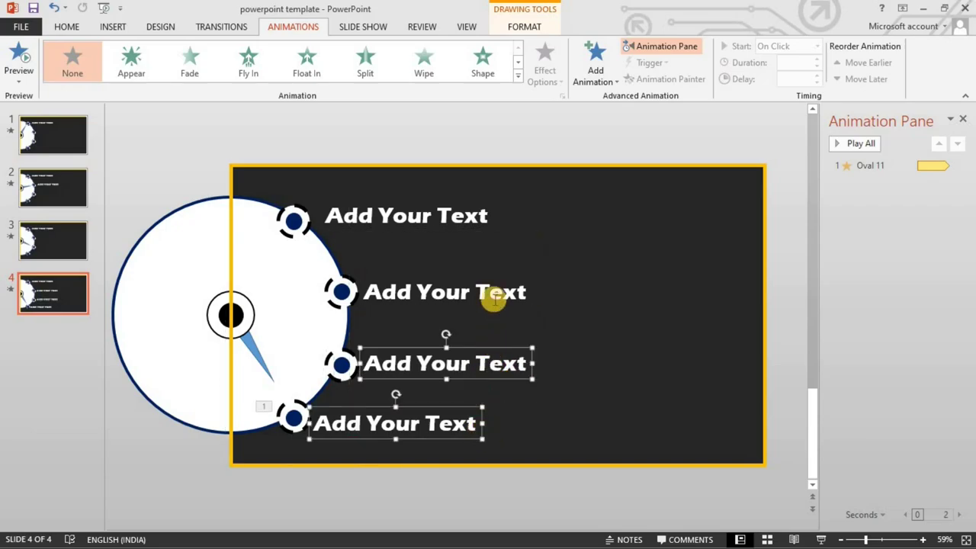
pyautogui.keyDown('shift'); pyautogui.click(493, 291); pyautogui.keyUp('shift')
pyautogui.keyDown('shift'); pyautogui.click(459, 226); pyautogui.keyUp('shift')
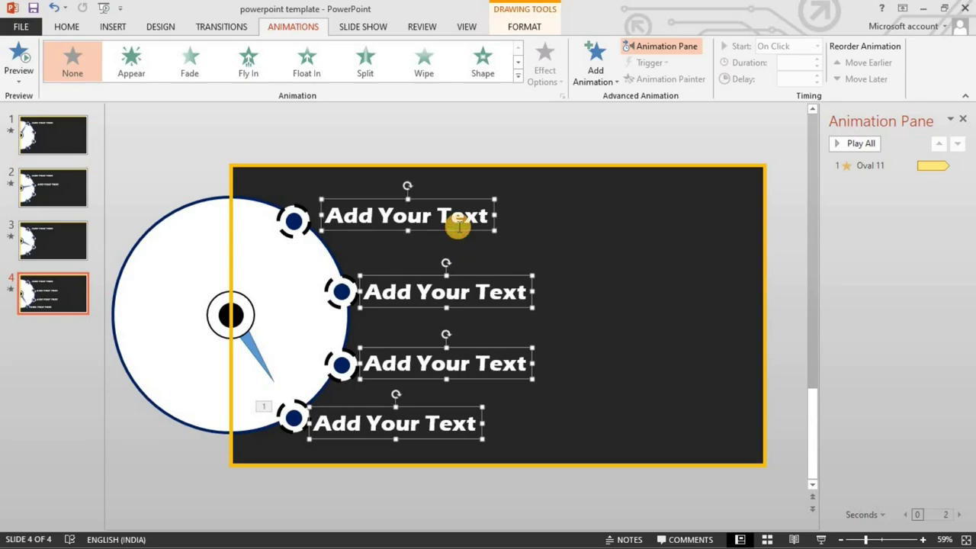
pyautogui.click(71, 226)
pyautogui.hotkey('ctrl', 'v')
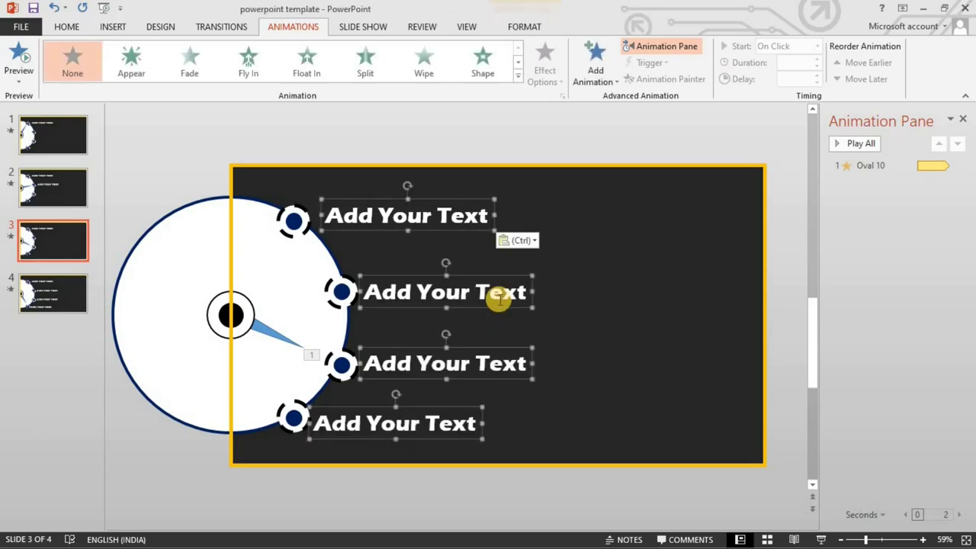
# Delete slide 2's third and bottom labels so it keeps two
pyautogui.click(54, 194)
pyautogui.click(523, 304)
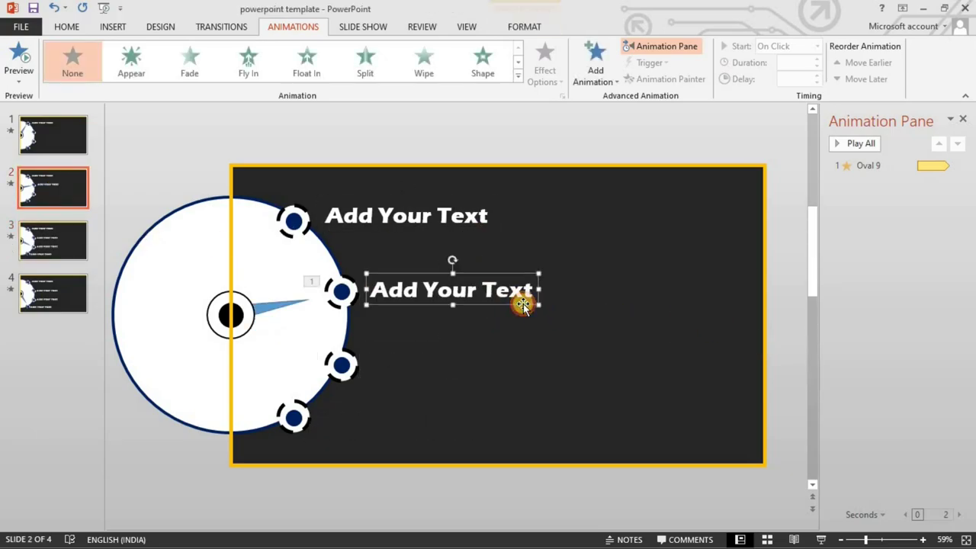
pyautogui.press('Delete')
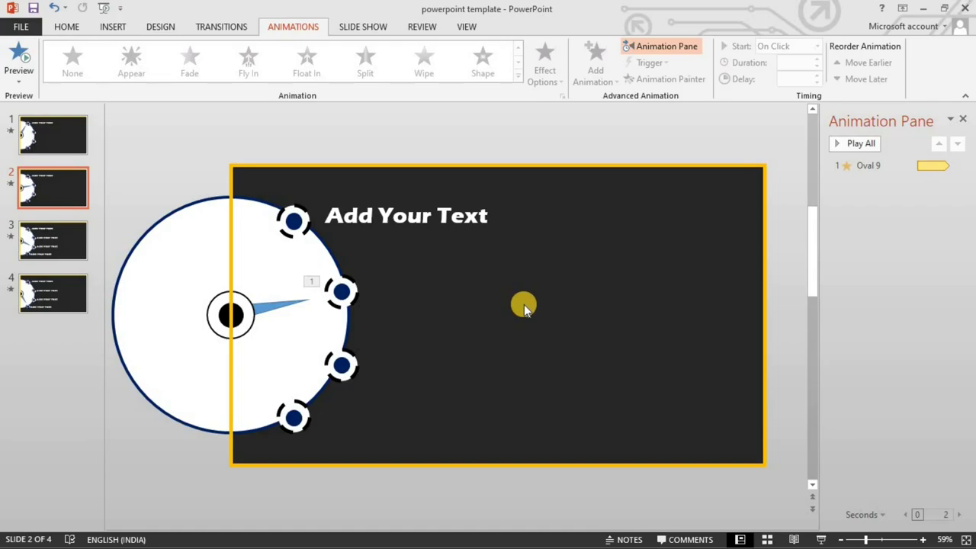
pyautogui.hotkey('ctrl', 'z')
pyautogui.click(44, 134)
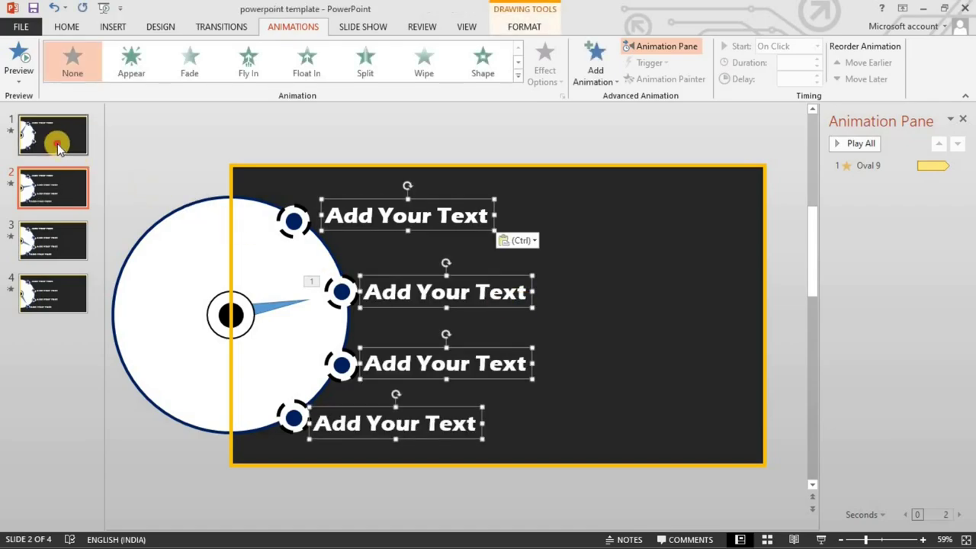
pyautogui.click(59, 193)
pyautogui.click(526, 382)
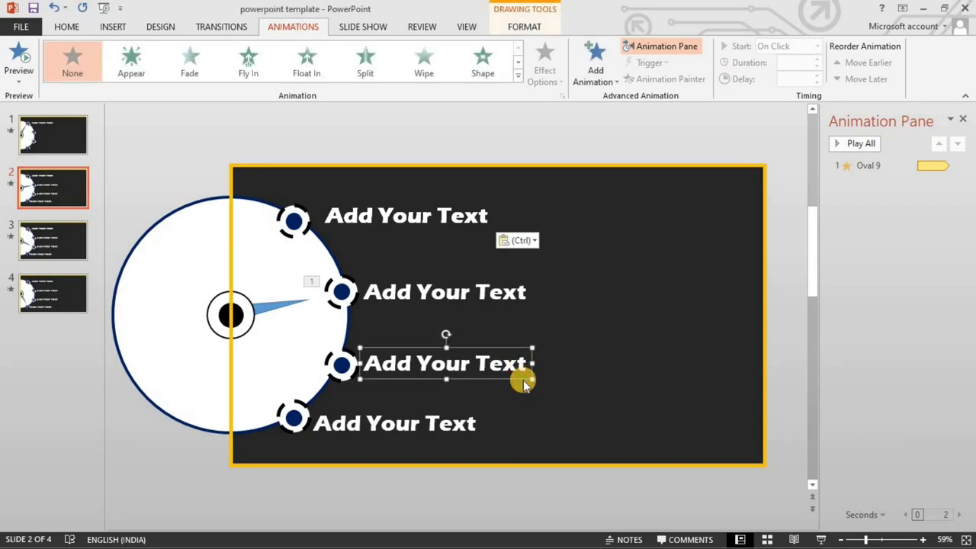
pyautogui.press('Delete')
pyautogui.click(469, 434)
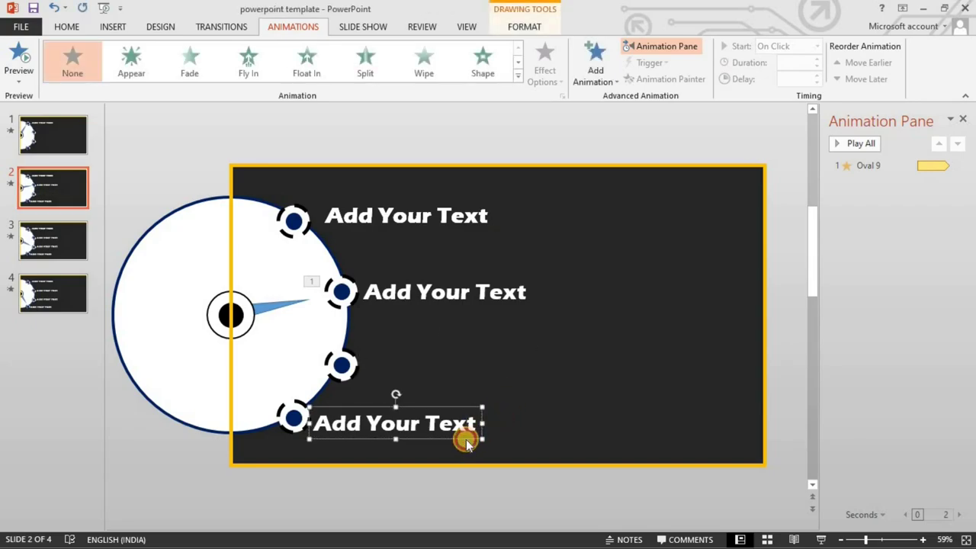
pyautogui.press('Delete')
# Delete slide 3's bottom label so it keeps three
pyautogui.click(81, 299)
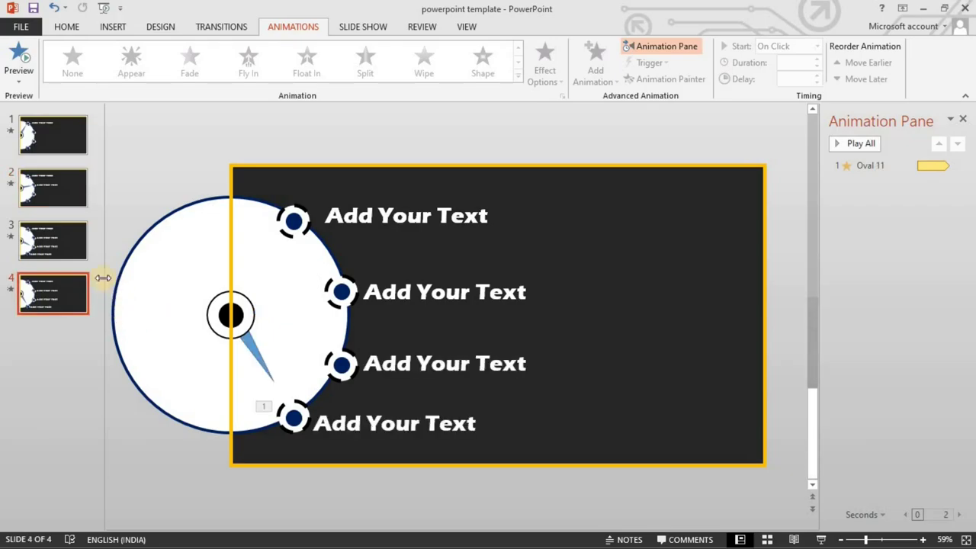
pyautogui.click(70, 252)
pyautogui.click(481, 435)
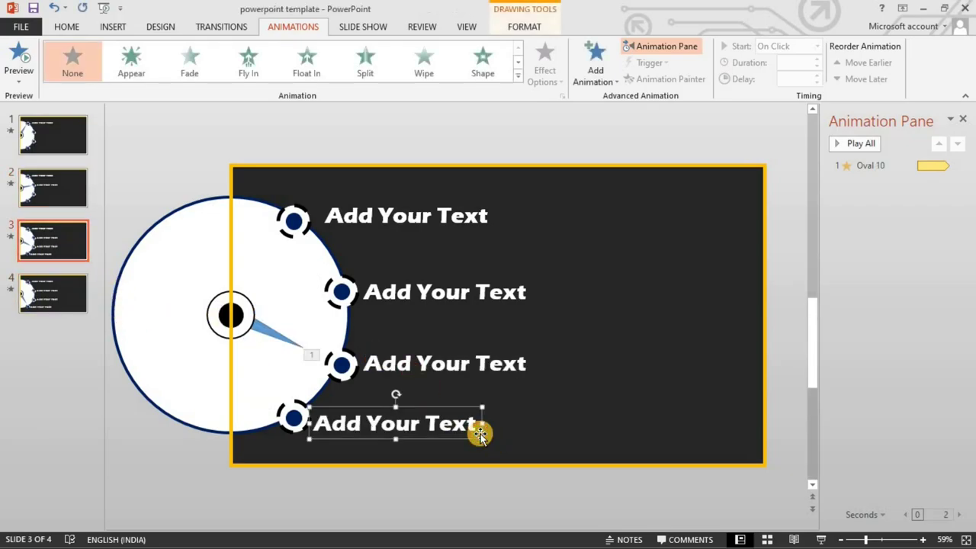
pyautogui.press('Delete')
pyautogui.click(56, 136)
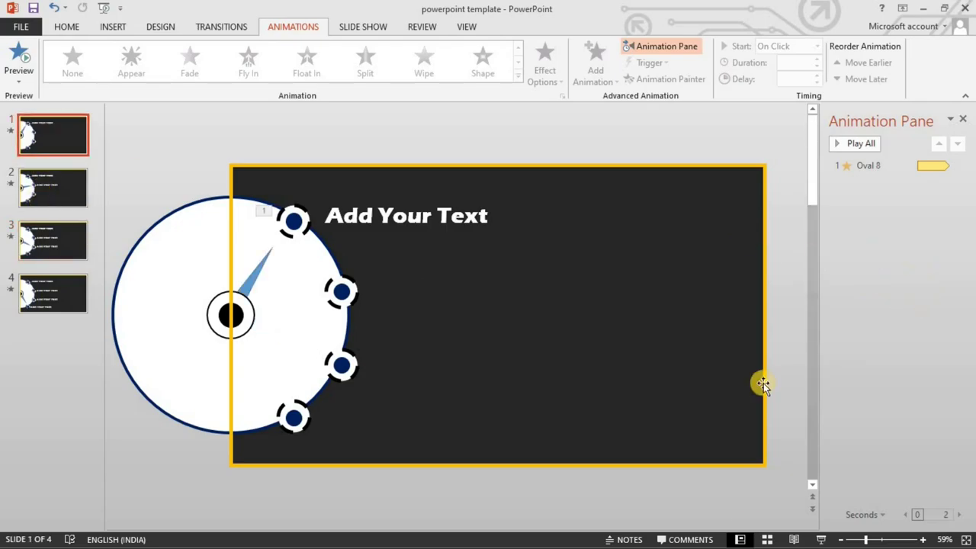
# Insert a text box on slide 1 containing 'Advantage'
pyautogui.click(110, 27)
pyautogui.click(79, 32)
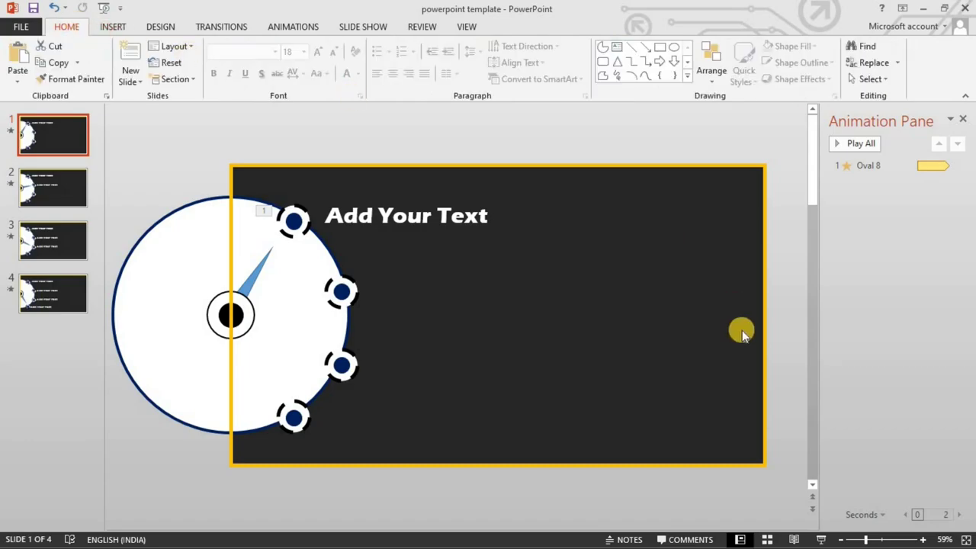
pyautogui.click(620, 52)
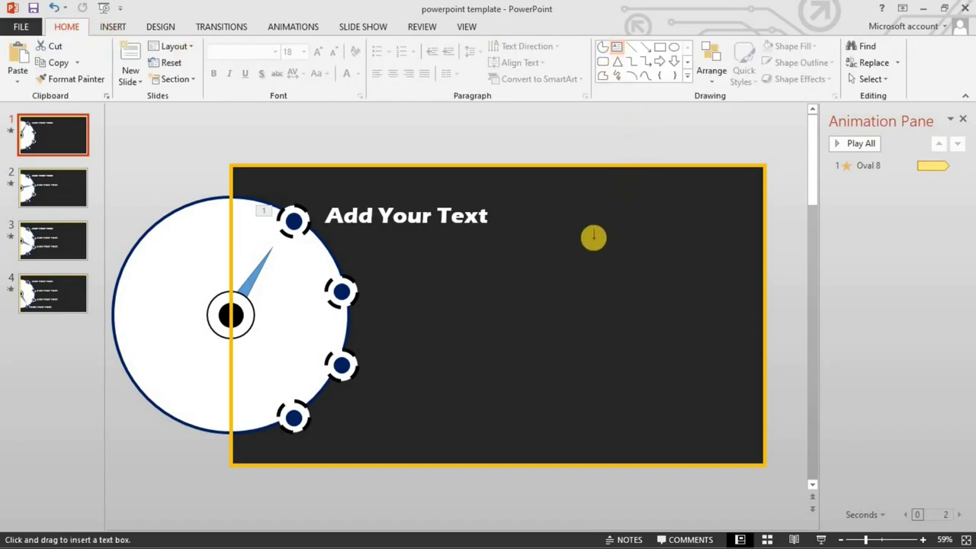
pyautogui.click(544, 268)
pyautogui.write('1')
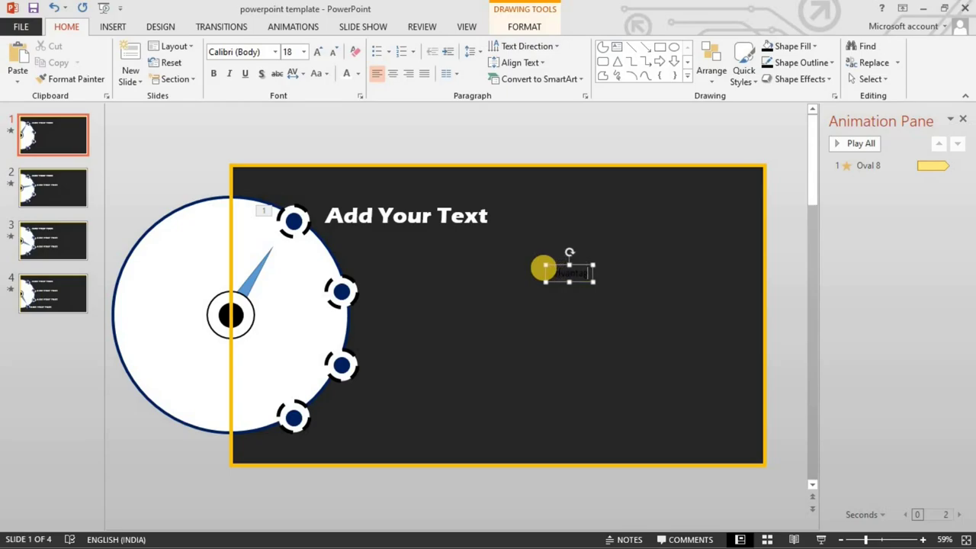
# Make the Advantage text gold Eras Bold ITC, enlarged four size steps
pyautogui.click(547, 280)
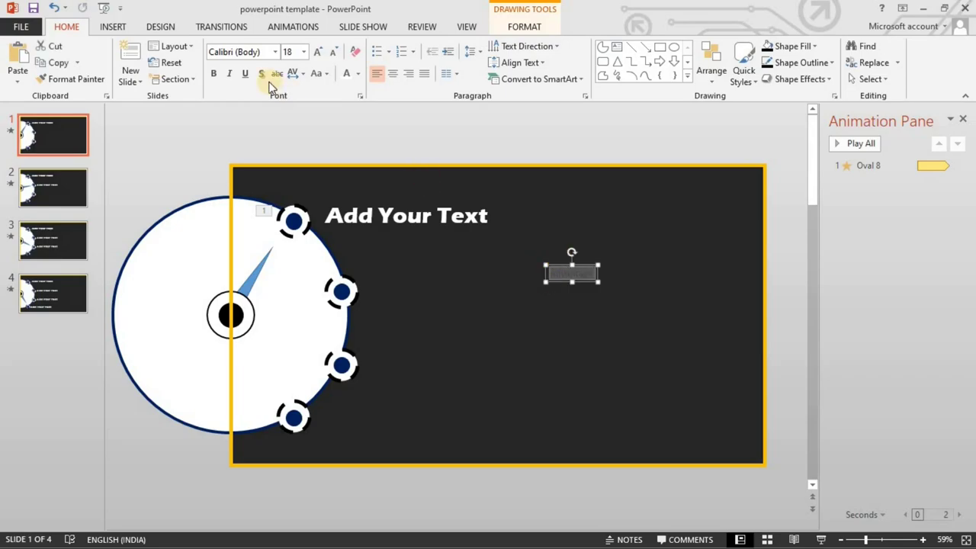
pyautogui.click(359, 76)
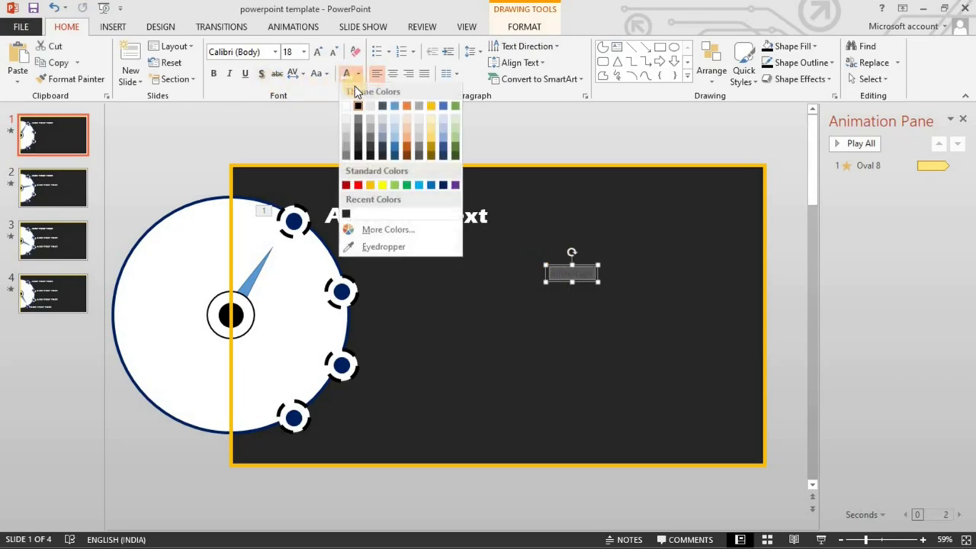
pyautogui.click(373, 186)
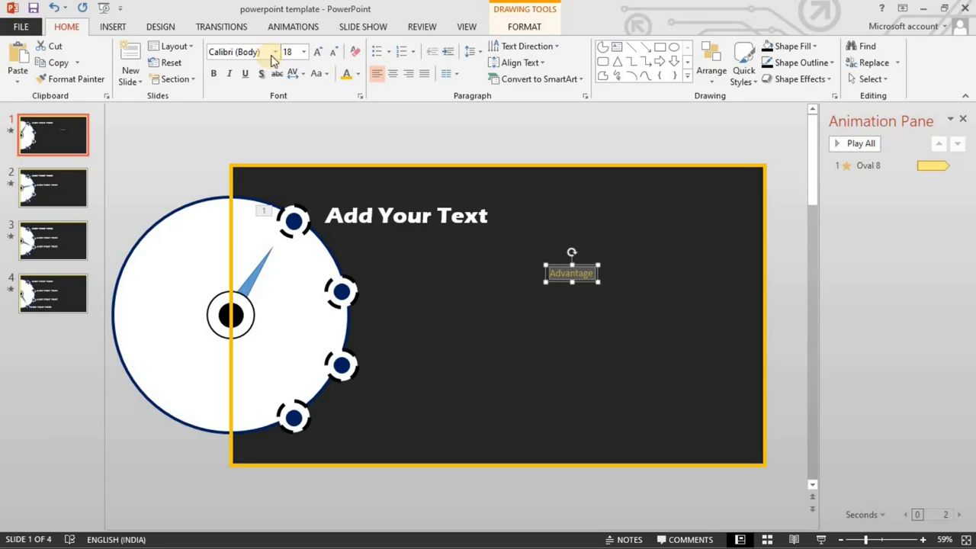
pyautogui.click(277, 53)
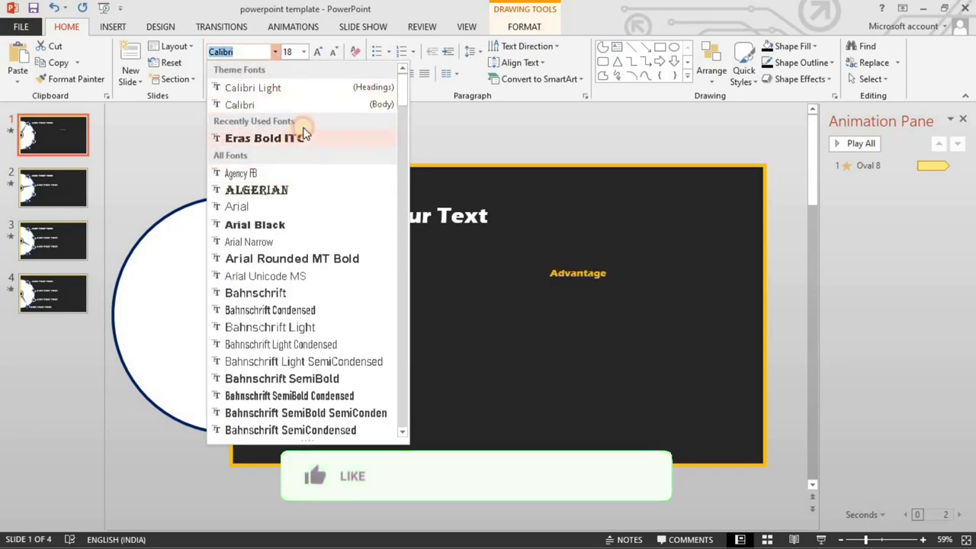
pyautogui.click(298, 133)
pyautogui.click(319, 55)
pyautogui.click(320, 55)
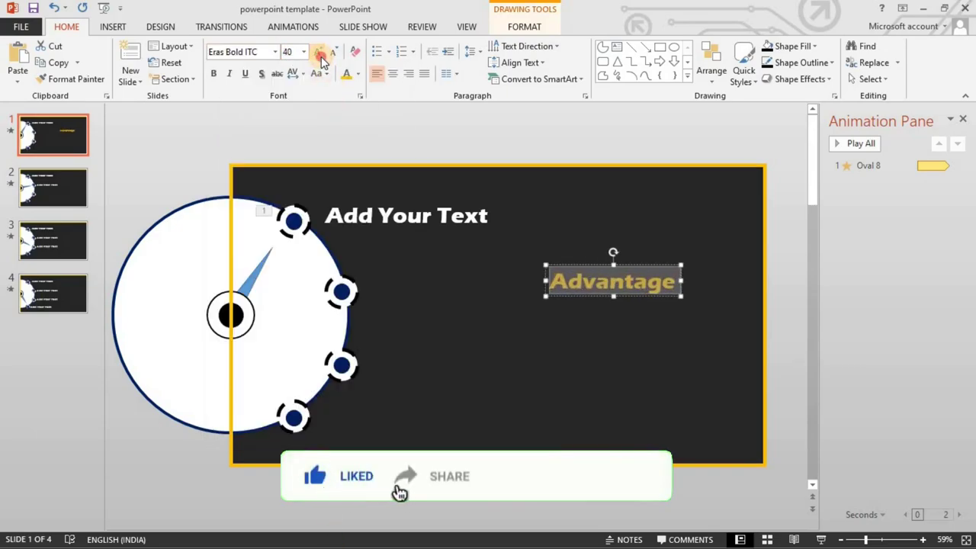
pyautogui.click(319, 55)
pyautogui.click(320, 55)
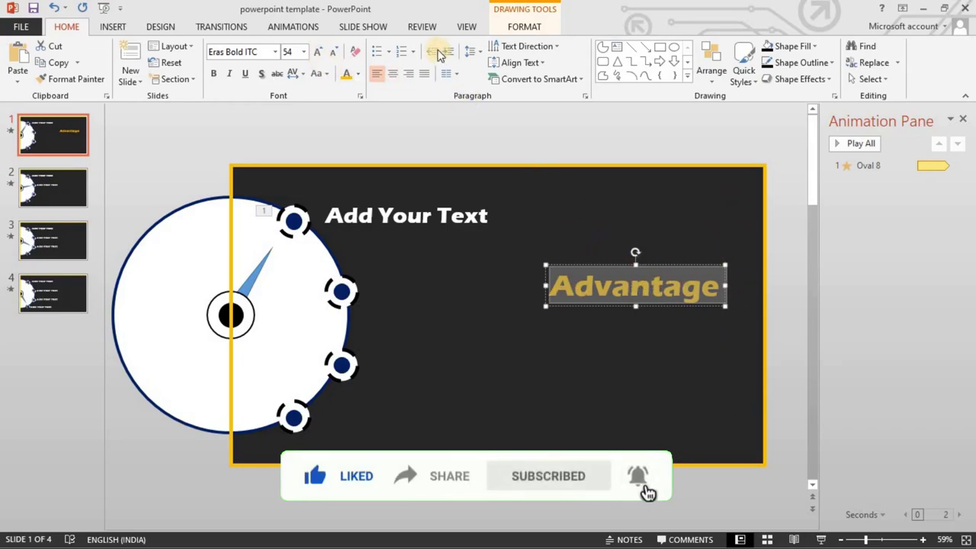
# Stack the title vertically, shrink it two steps, and fit it into the top-right corner
pyautogui.click(536, 48)
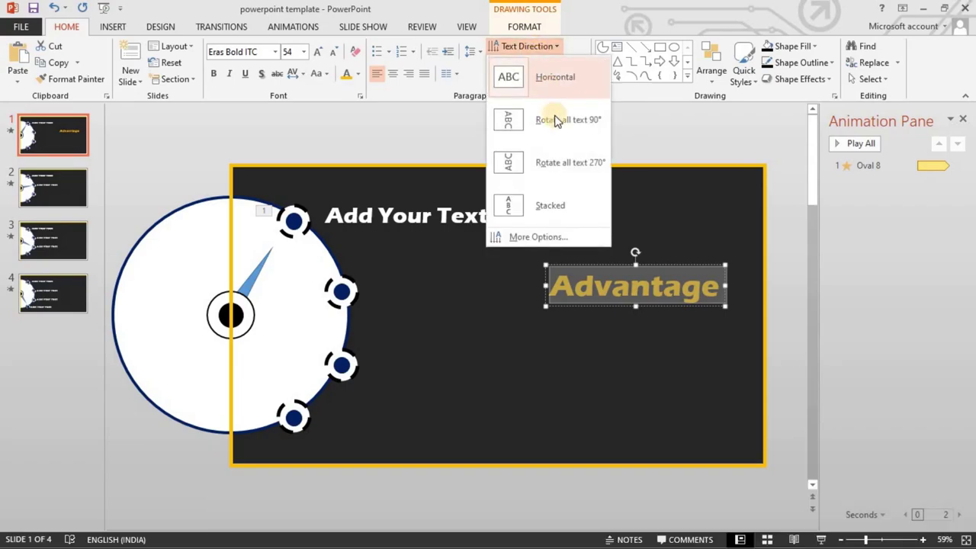
pyautogui.click(566, 206)
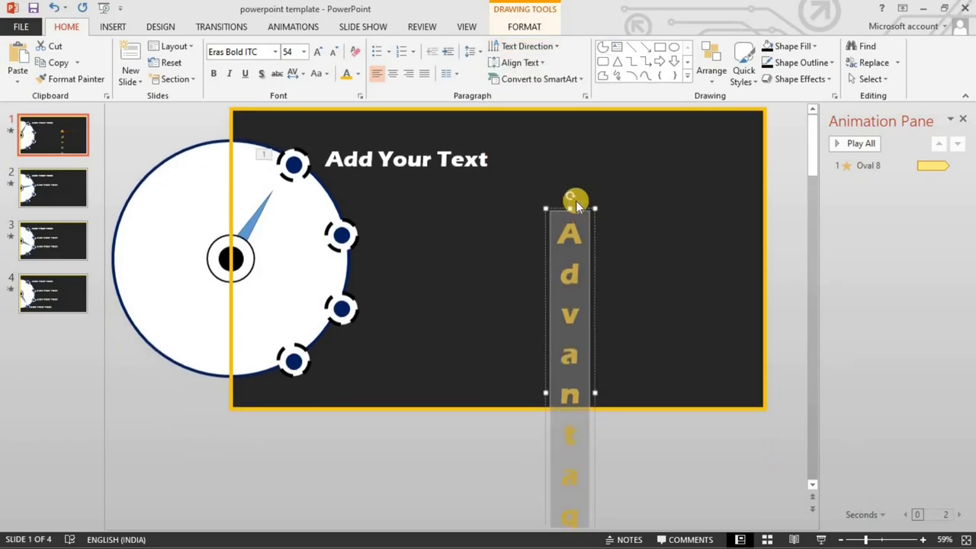
pyautogui.moveTo(580, 207); pyautogui.dragTo(727, 139)
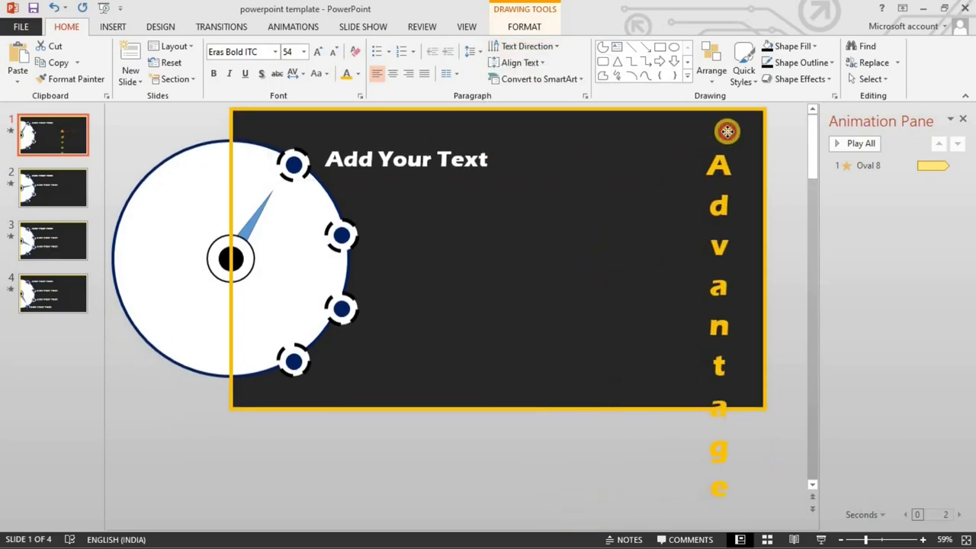
pyautogui.click(336, 52)
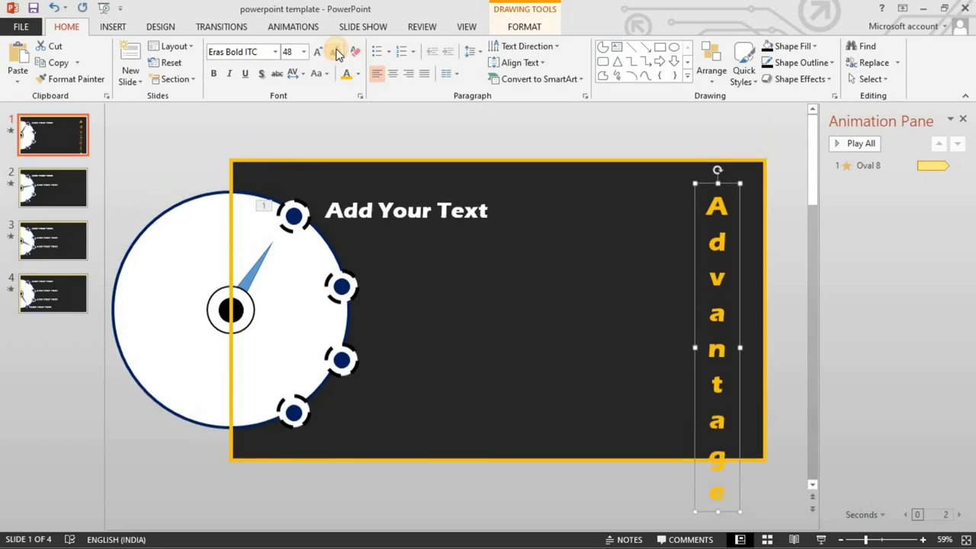
pyautogui.click(335, 52)
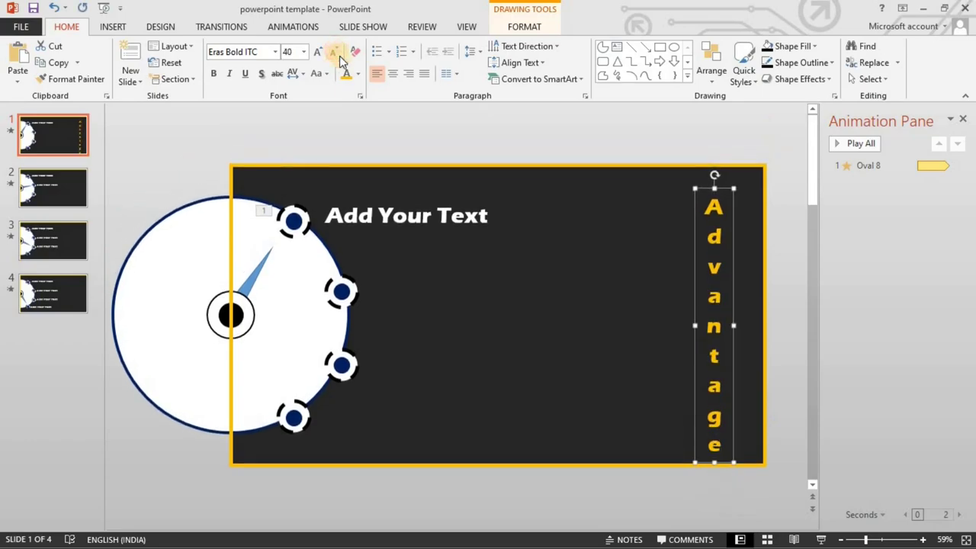
pyautogui.click(707, 202)
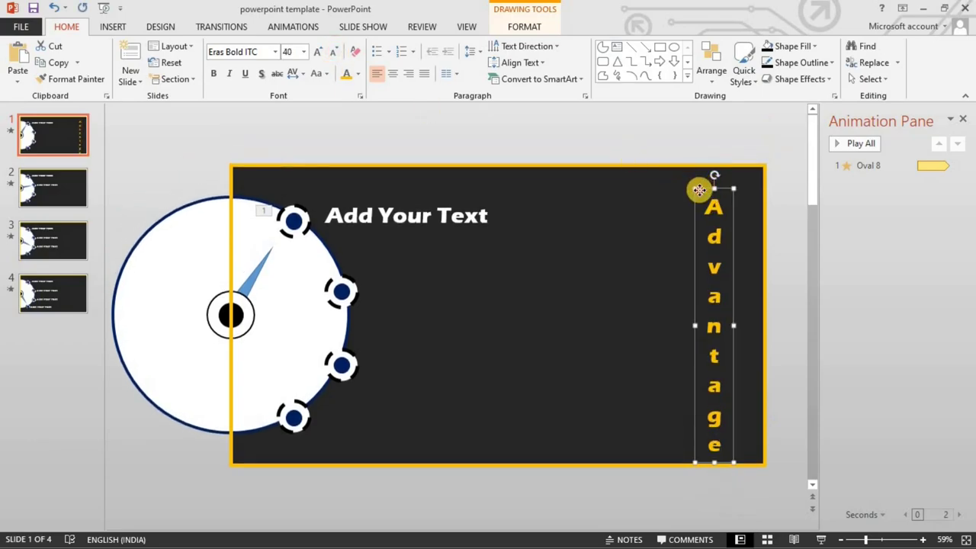
pyautogui.moveTo(705, 182); pyautogui.dragTo(715, 183)
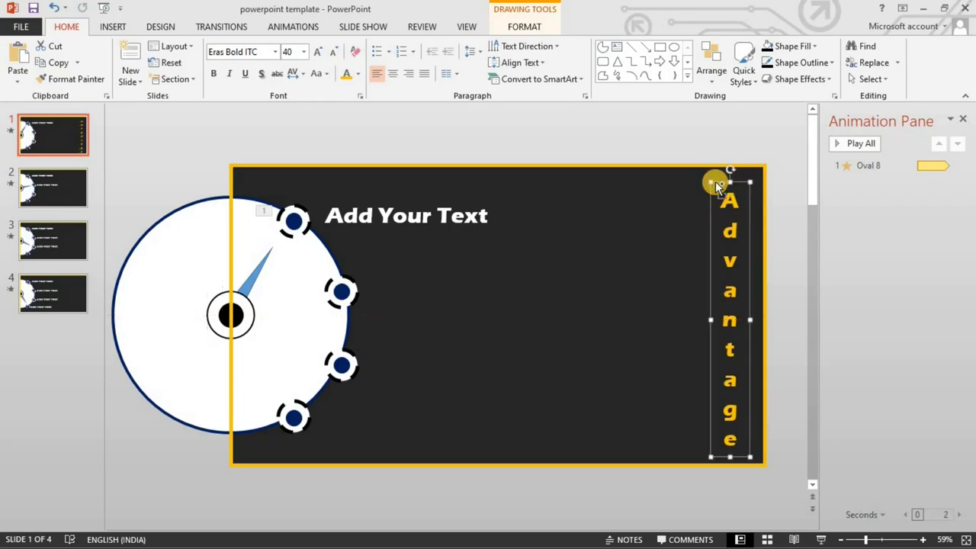
# Paste the Advantage title onto slides 2, 3 and 4, then start the slide show from slide 1
pyautogui.click(52, 185)
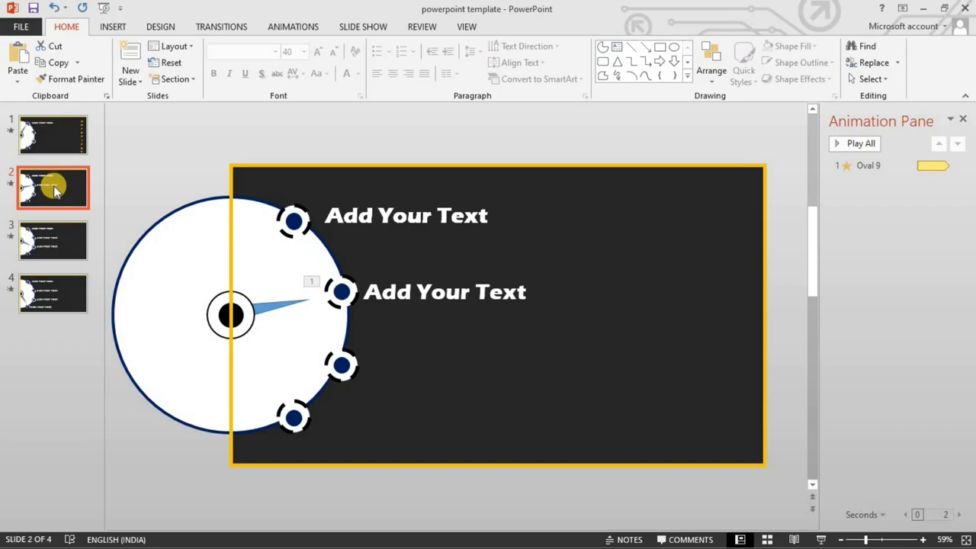
pyautogui.click(69, 238)
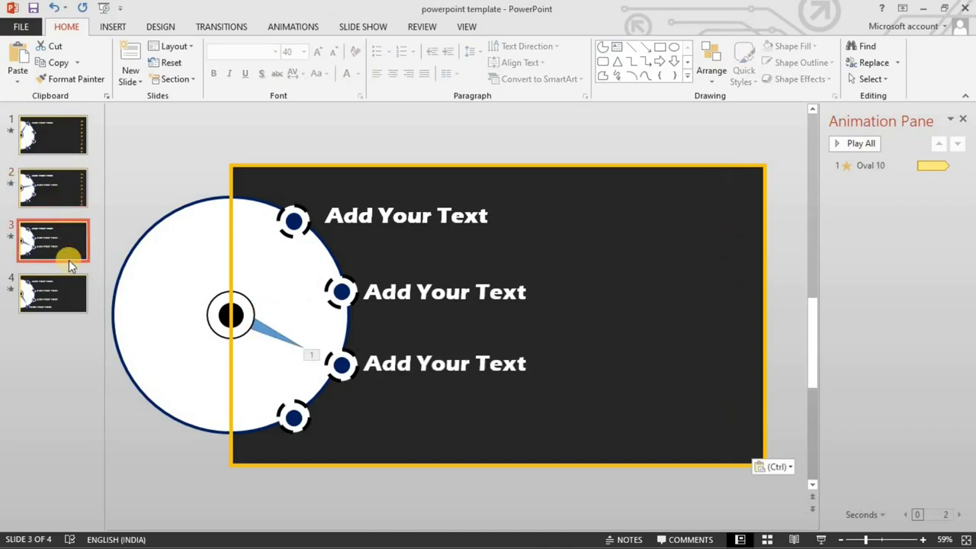
pyautogui.click(68, 288)
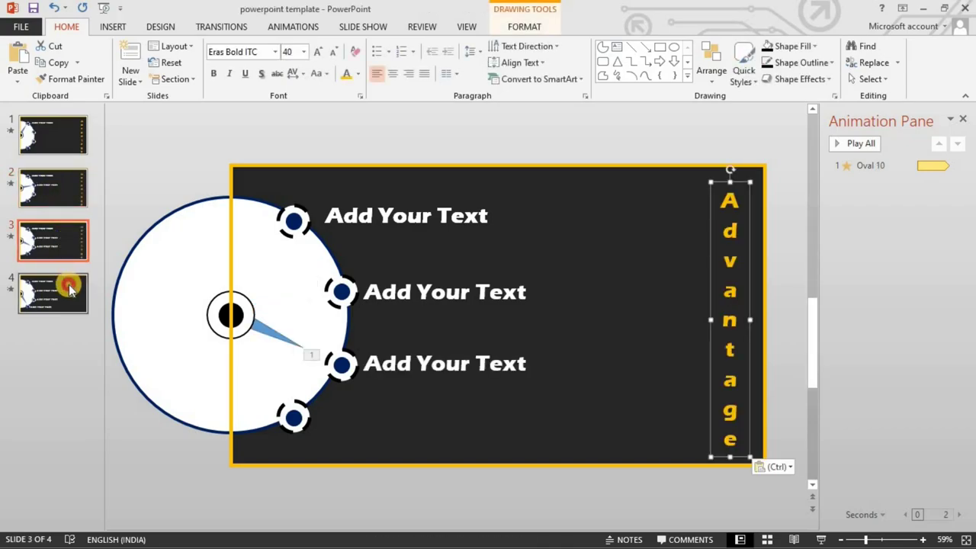
pyautogui.click(57, 151)
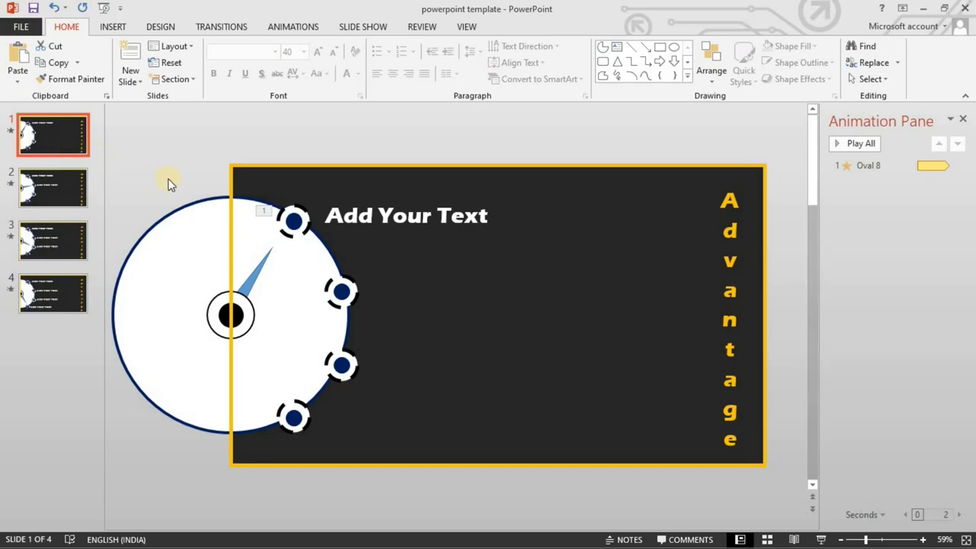
pyautogui.click(822, 538)
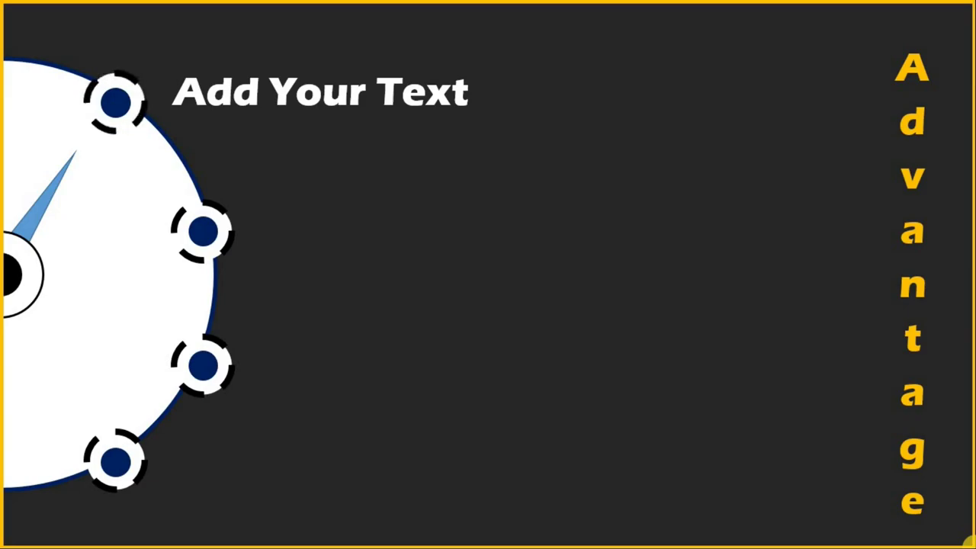
# Advance the slide show twice so the needle swings to the second, then third dot
pyautogui.press('Right')
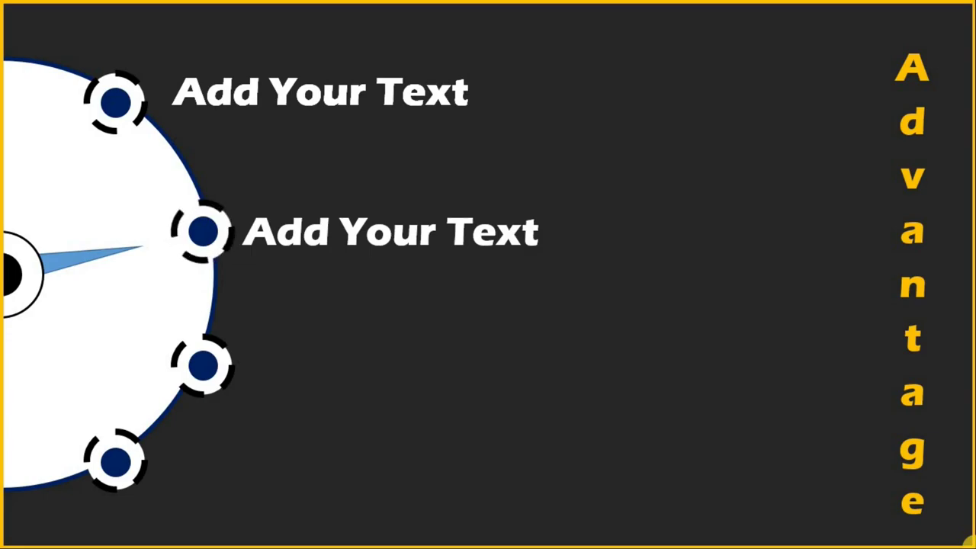
pyautogui.press('Right')
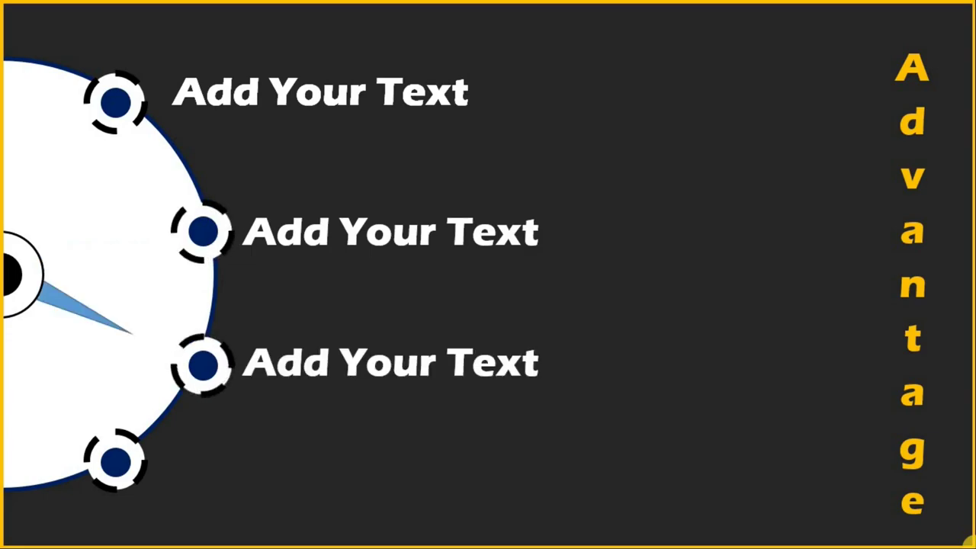